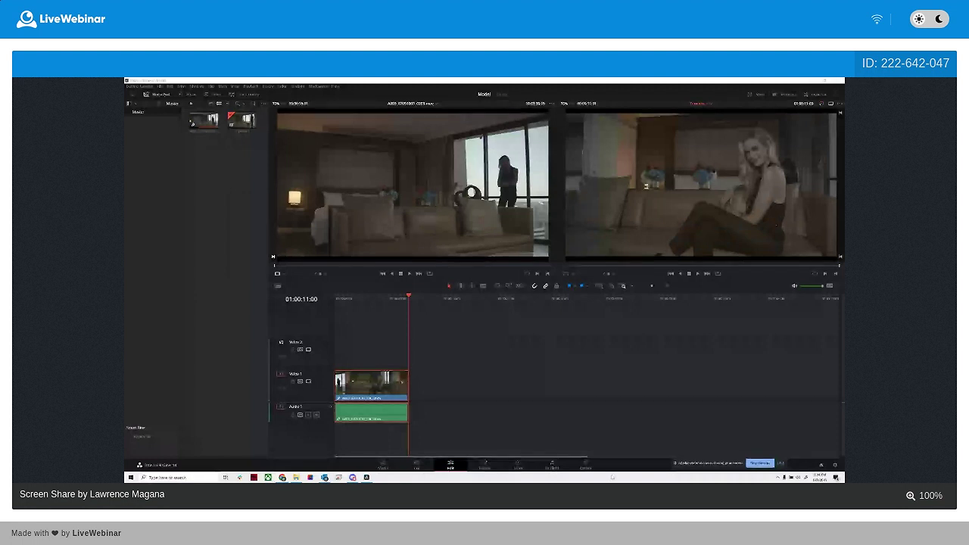
Create a new bin named Footage in the Master bin of the media pool
left_click(211, 122)
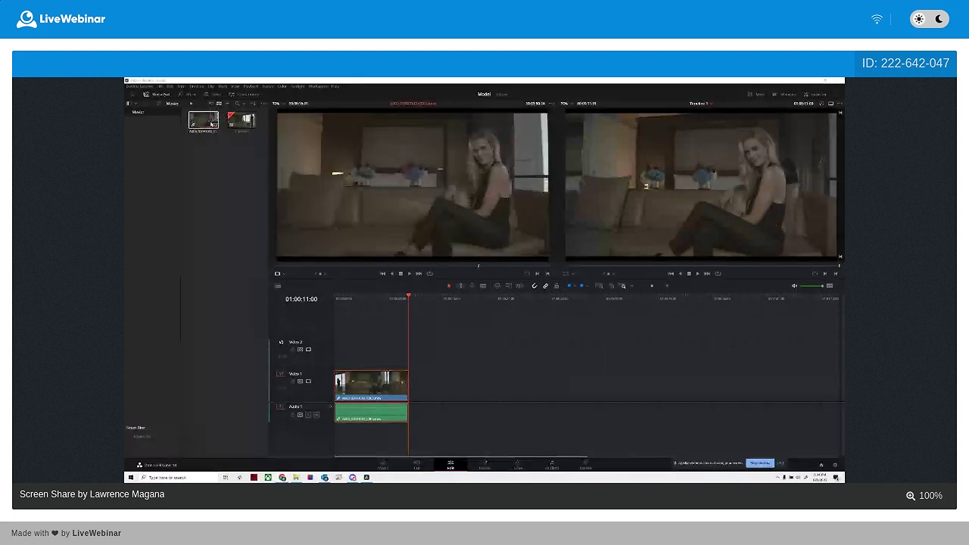
right_click(199, 152)
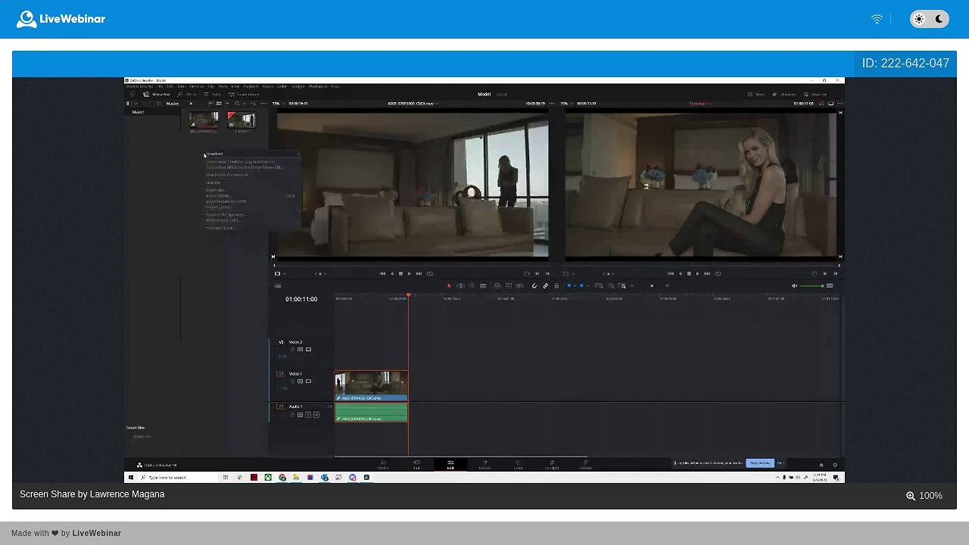
left_click(211, 184)
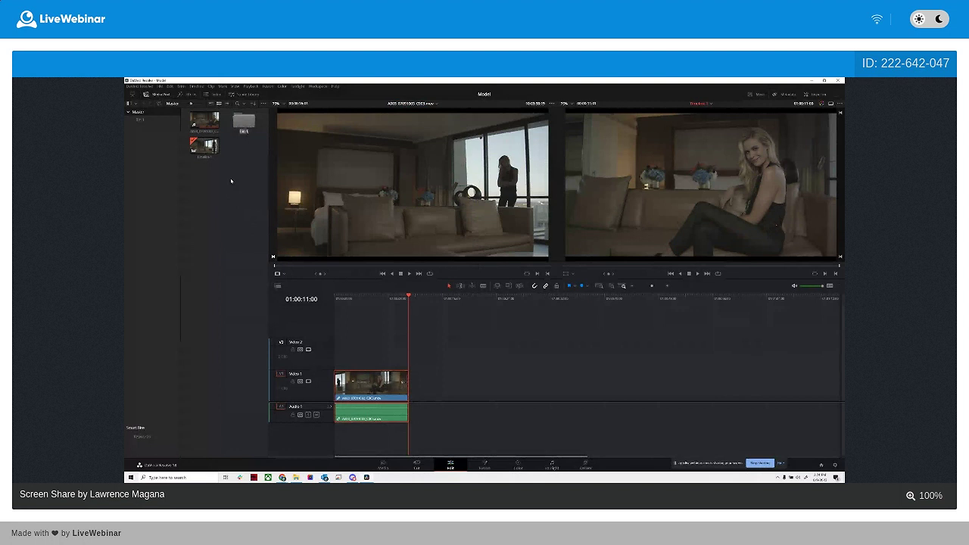
type("Footage")
Create a second bin named Audio in the Master bin and move the video clip into the Footage bin
right_click(237, 180)
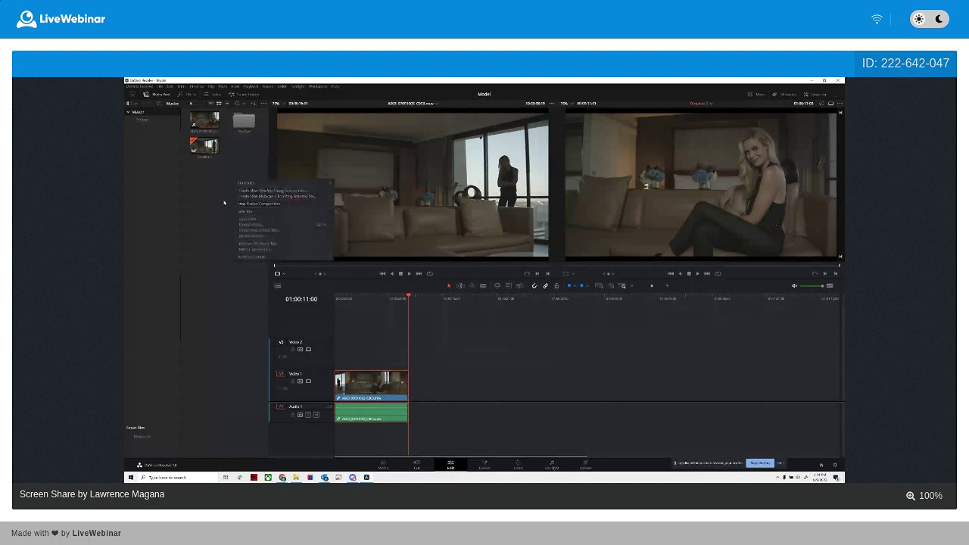
left_click(208, 195)
left_click(205, 123)
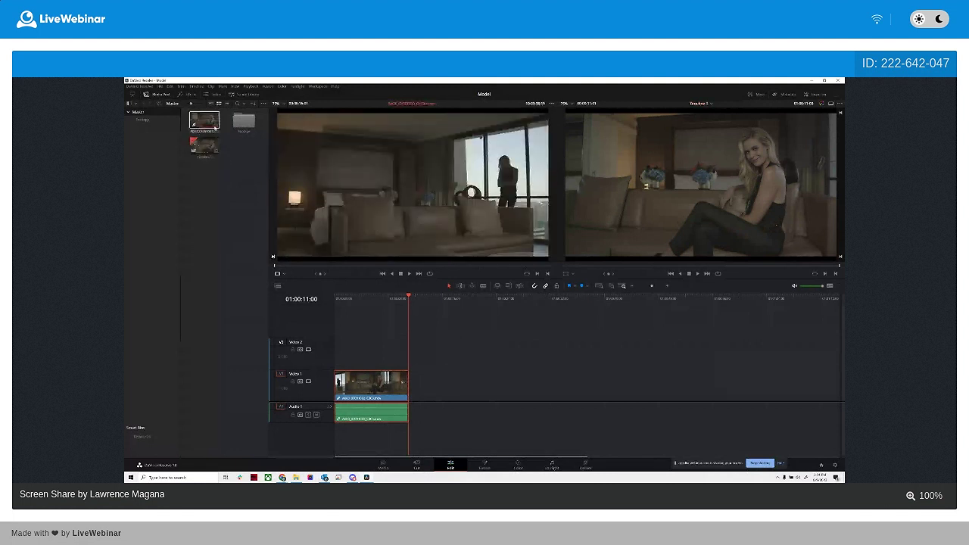
mouse_move(215, 126)
right_click(237, 140)
left_click(249, 163)
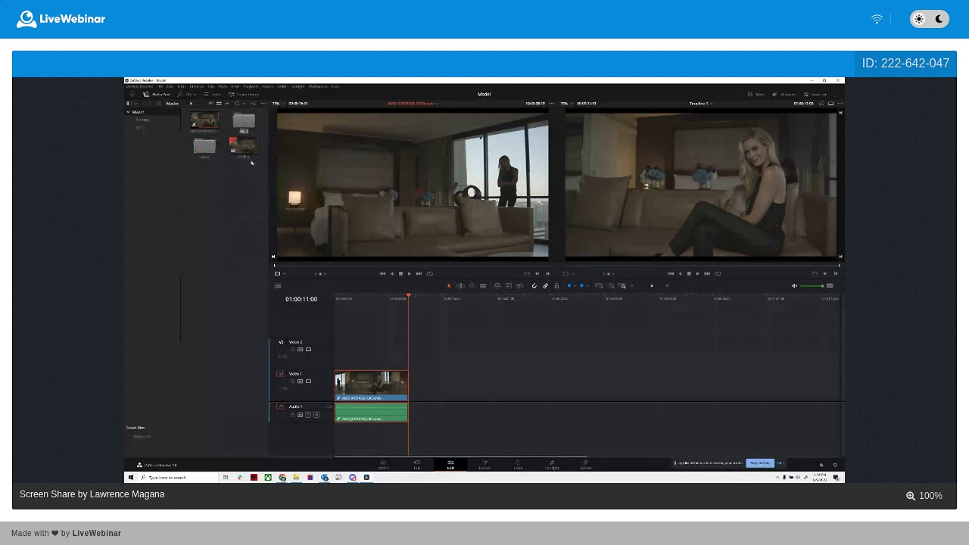
type("Audio")
key("Return")
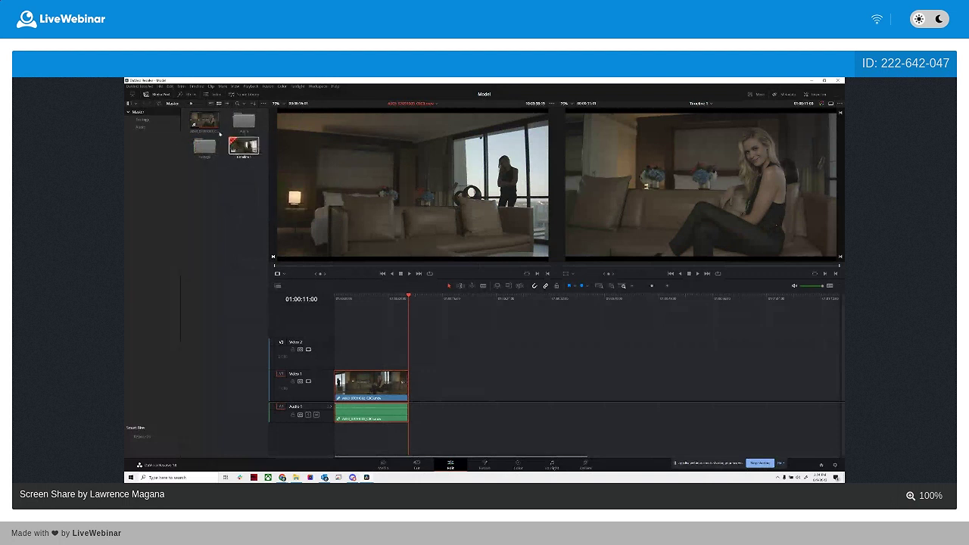
left_click_drag(204, 122, 212, 151)
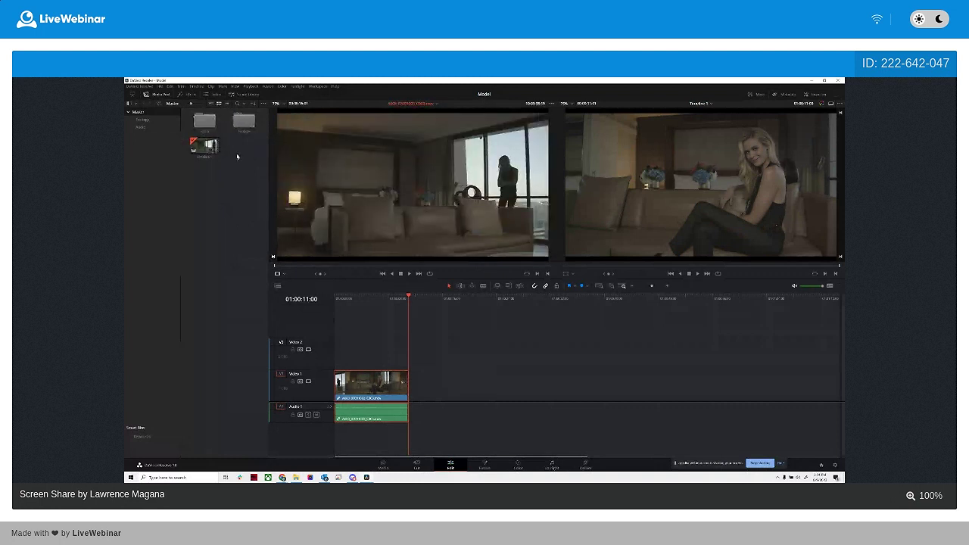
Delete the existing timeline from the Master bin and confirm the deletion
left_click(210, 150)
left_click(206, 160)
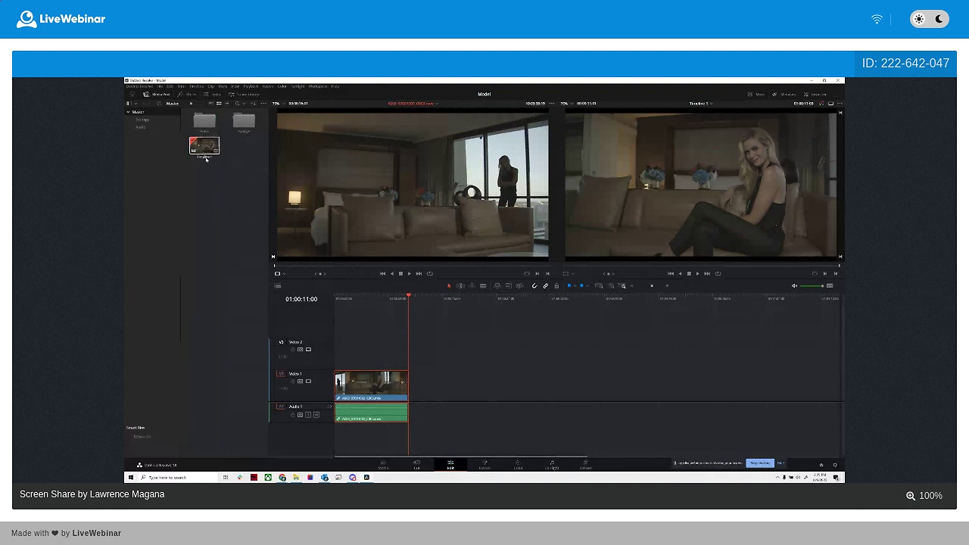
right_click(211, 155)
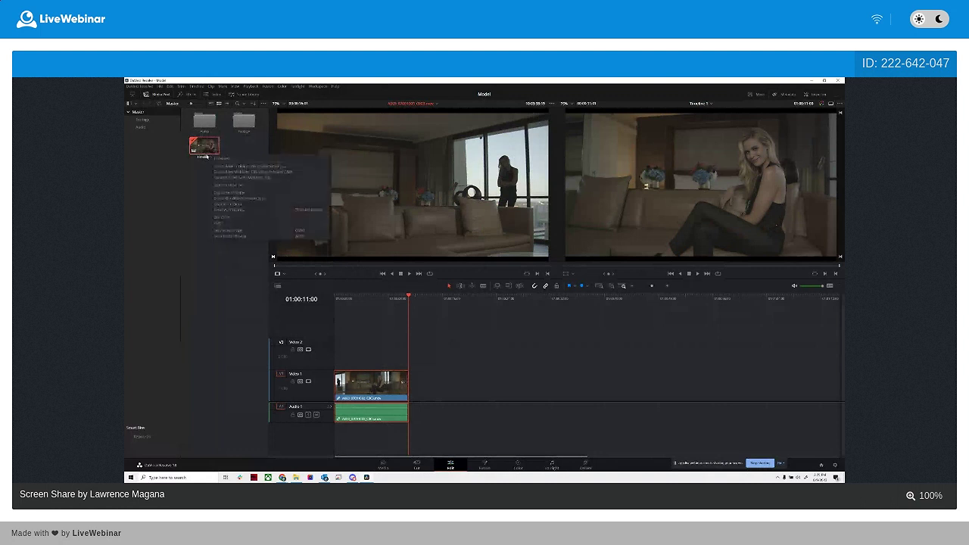
left_click(195, 192)
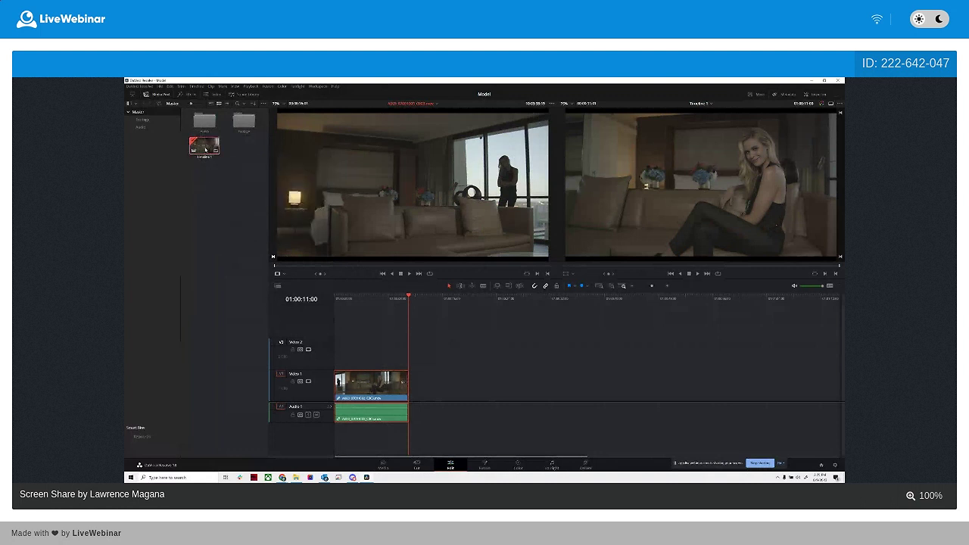
key("Delete")
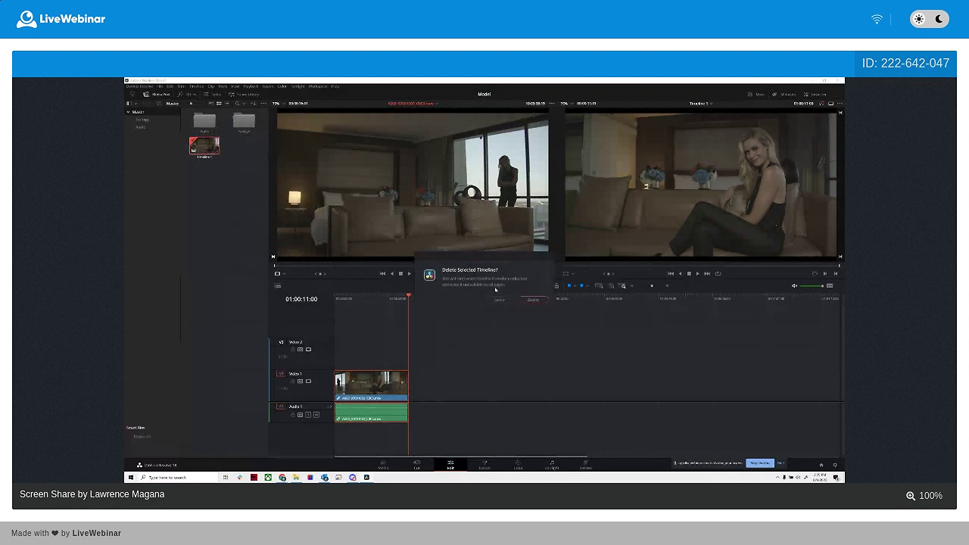
left_click(533, 300)
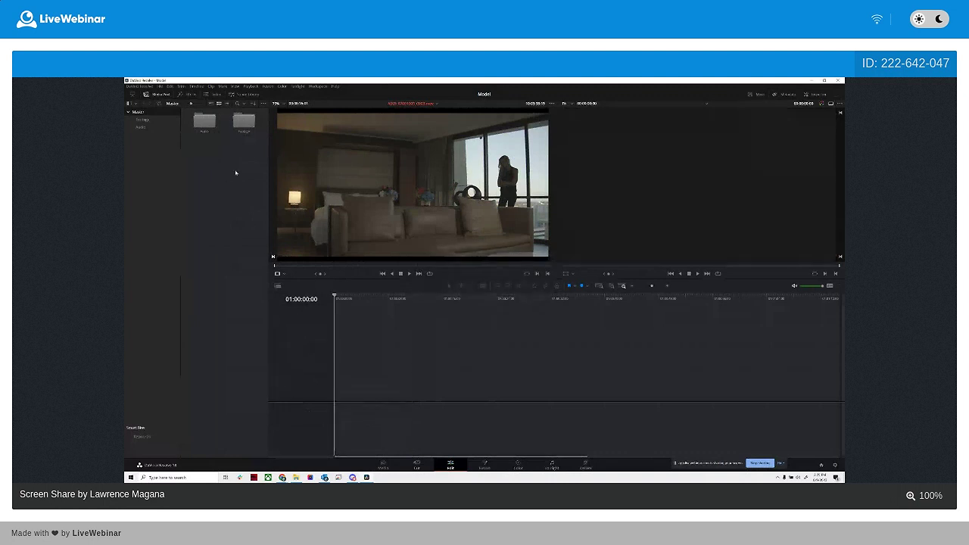
Open the Footage bin and create a timeline named Primary Timeline from its video clip
double_click(250, 123)
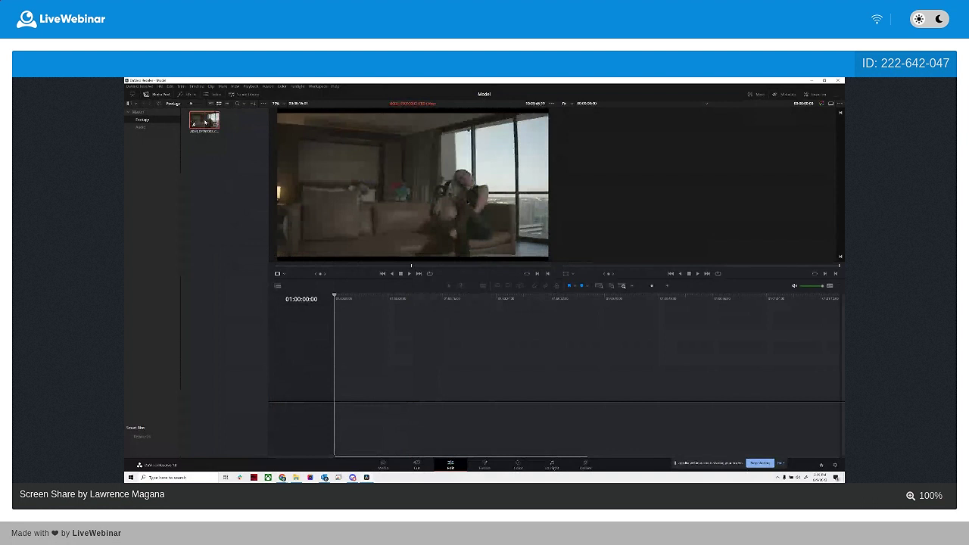
left_click_drag(205, 121, 335, 363)
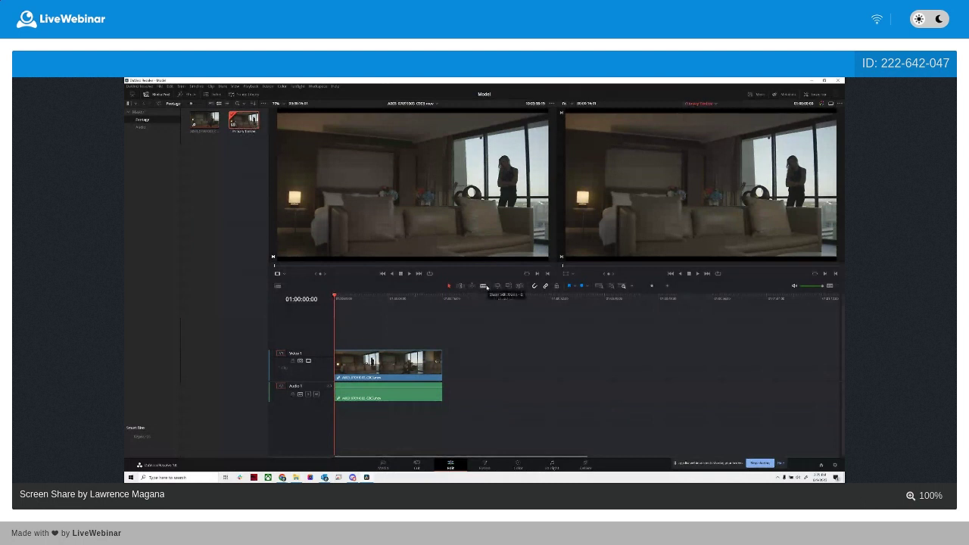
Split the timeline clip into three segments with the Blade tool, placing the second cut just before 01:00:06:17
scroll(360, 359, "up", 5)
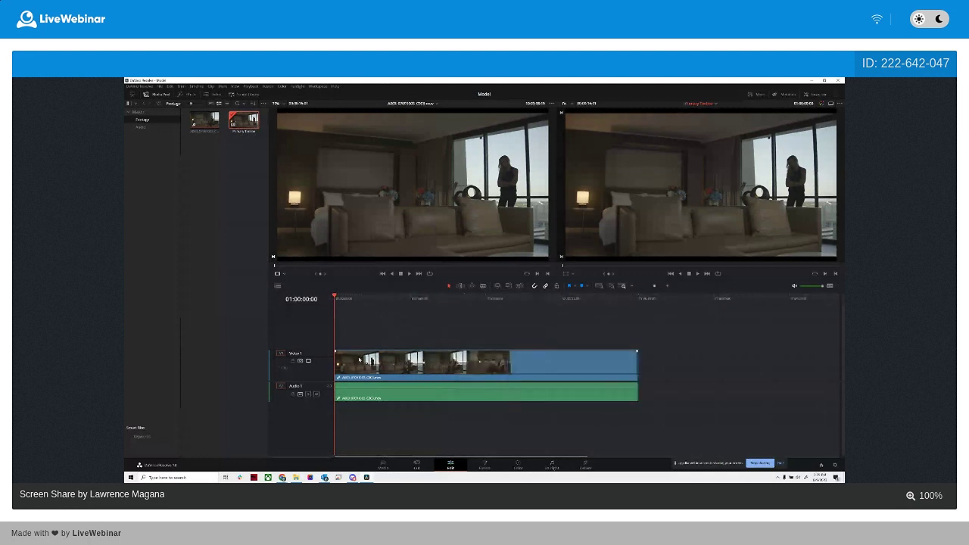
left_click(481, 287)
key("space")
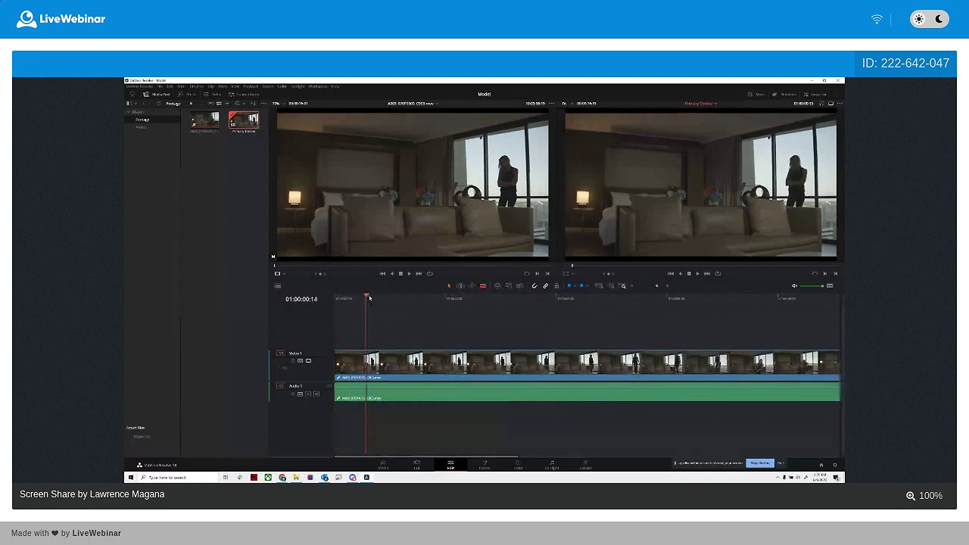
left_click_drag(400, 297, 706, 312)
left_click(489, 362)
left_click(695, 364)
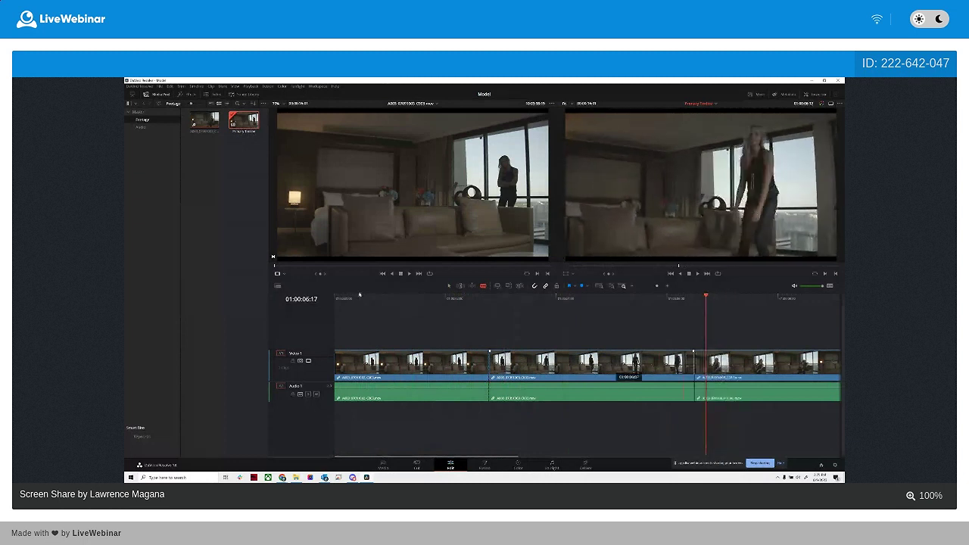
Remove the middle segment, closing the gap, and play the timeline across the remaining cut
left_click(450, 286)
left_click(624, 377)
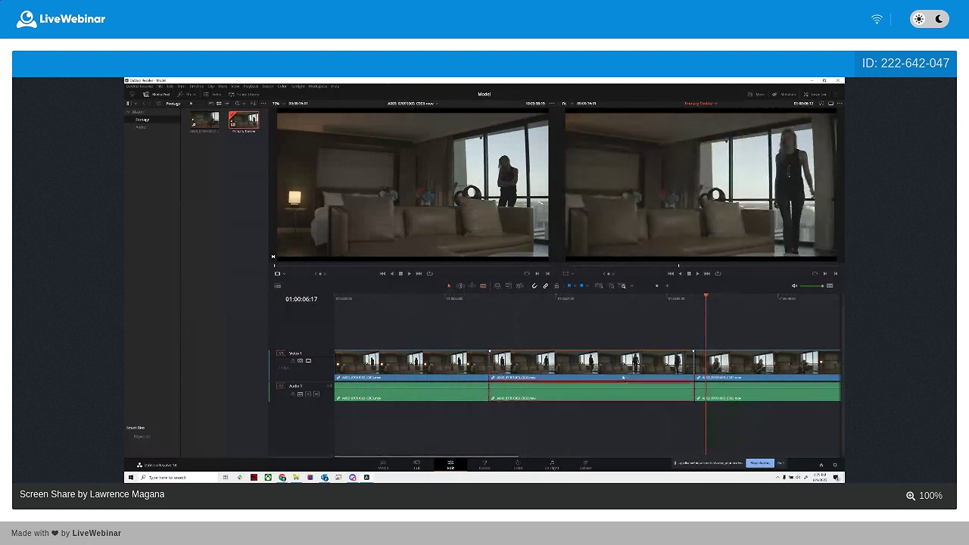
key("Delete")
left_click(478, 298)
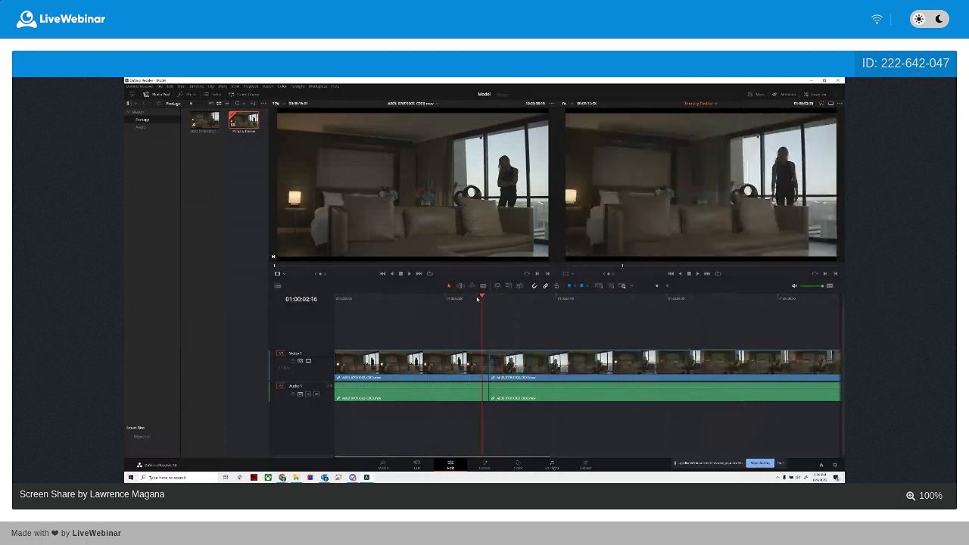
key("space")
left_click(452, 299)
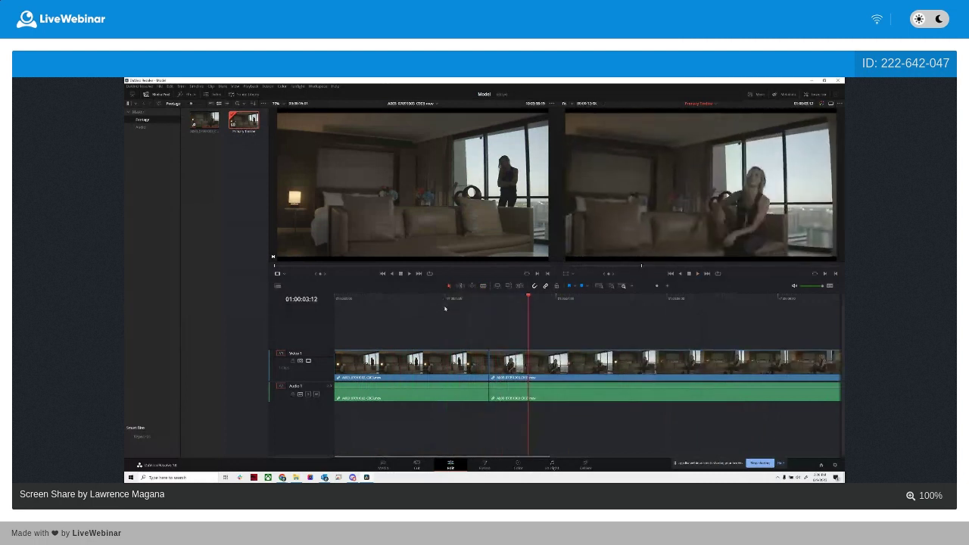
Undo the segment deletion and both cuts, leaving the whole uncut clip in the timeline
key("F10")
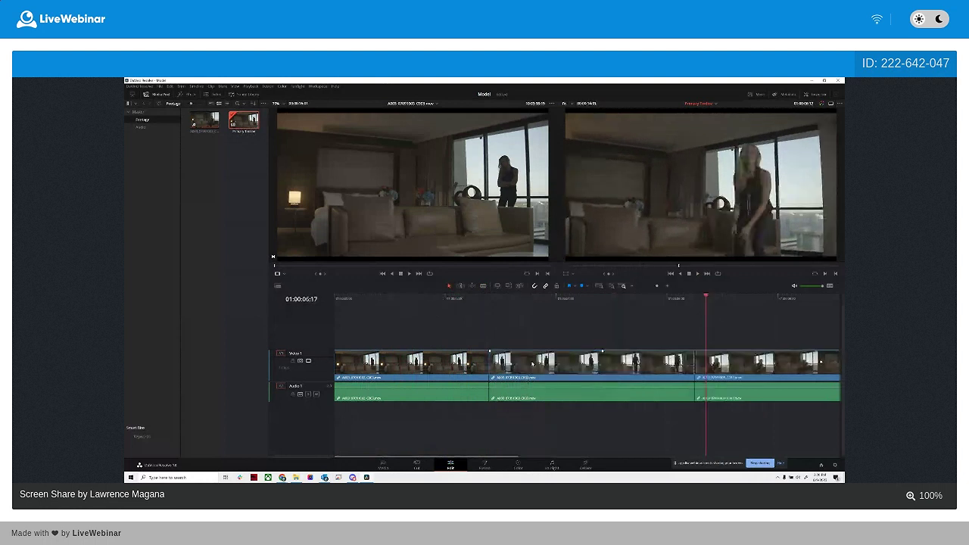
key("ctrl+z")
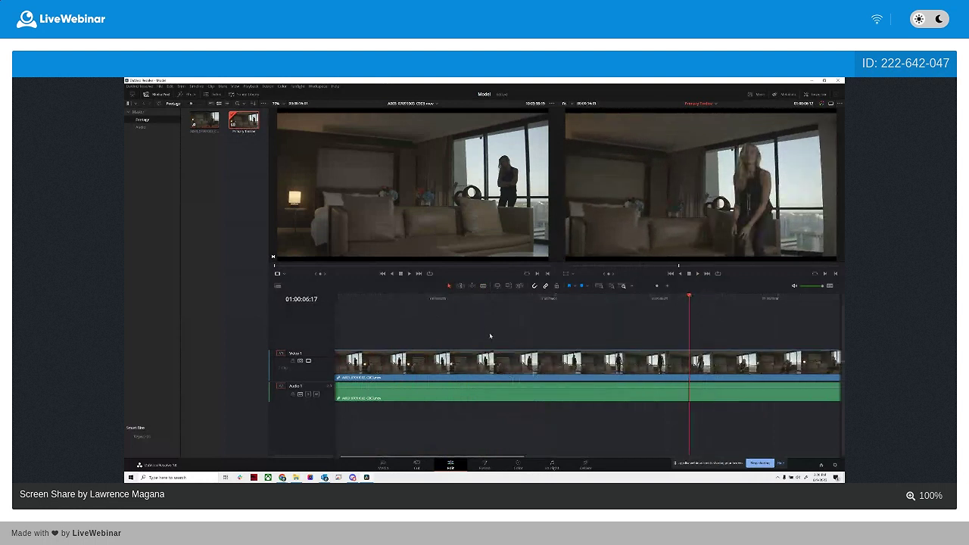
key("ctrl+z")
key("ctrl+z")
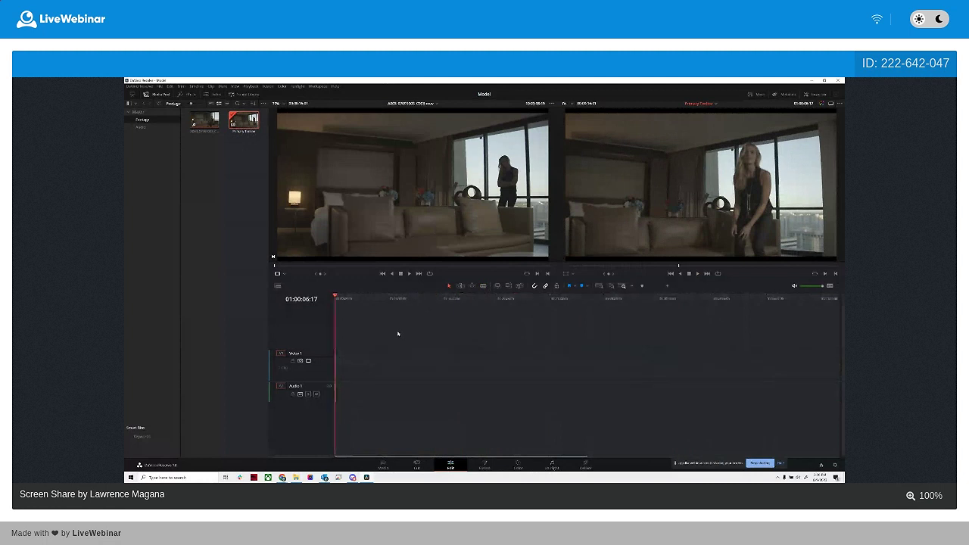
key("ctrl+shift+z")
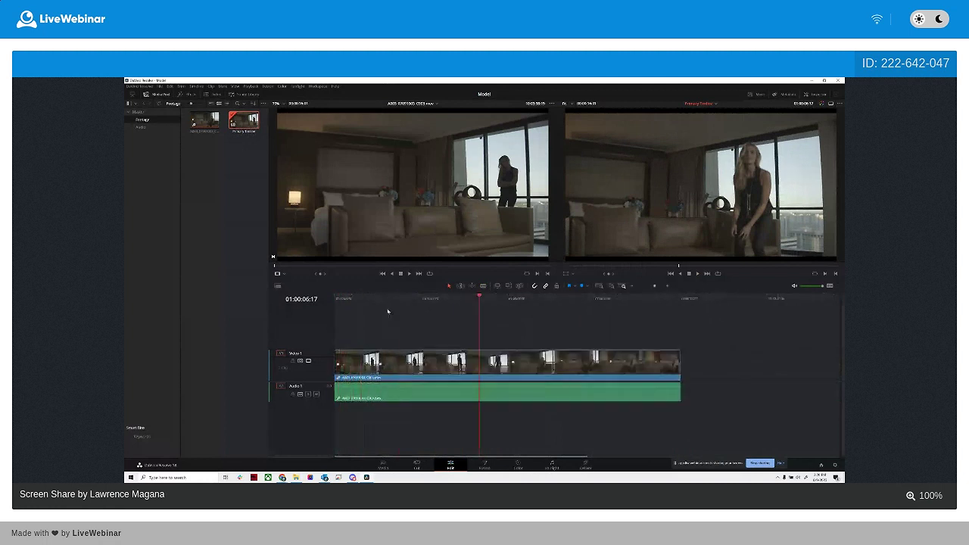
Scrub the timeline to 01:00:07:13 and look over the Media, Cut and Edit pages
left_click_drag(445, 299, 498, 300)
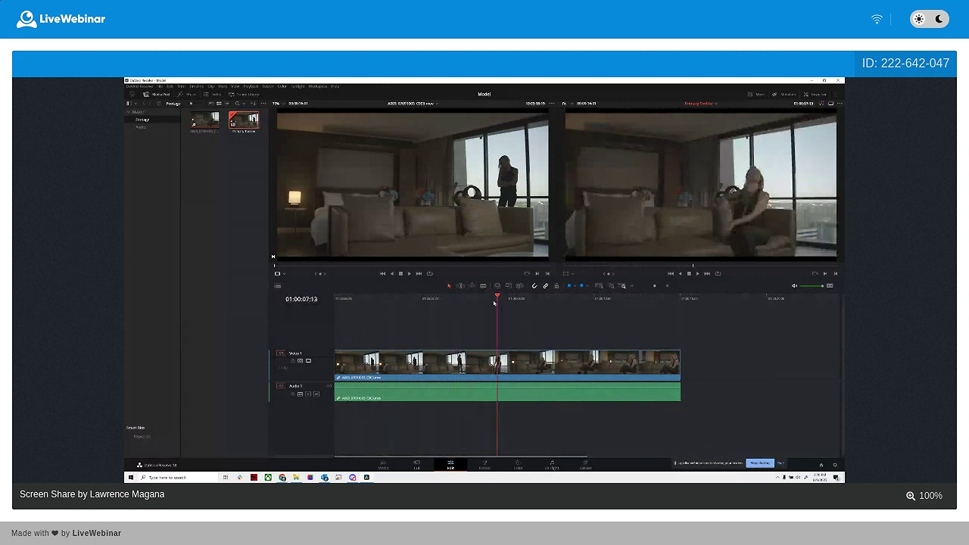
left_click(391, 466)
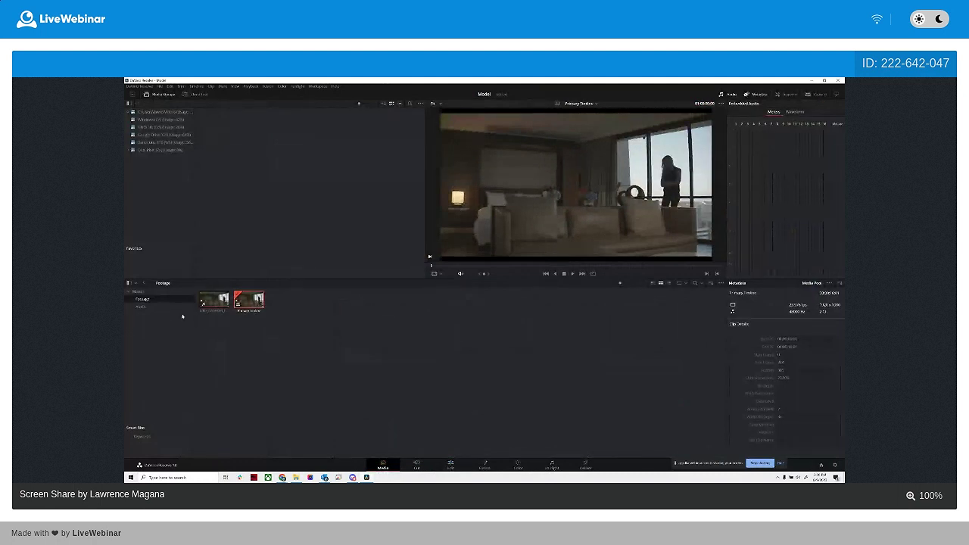
left_click(416, 464)
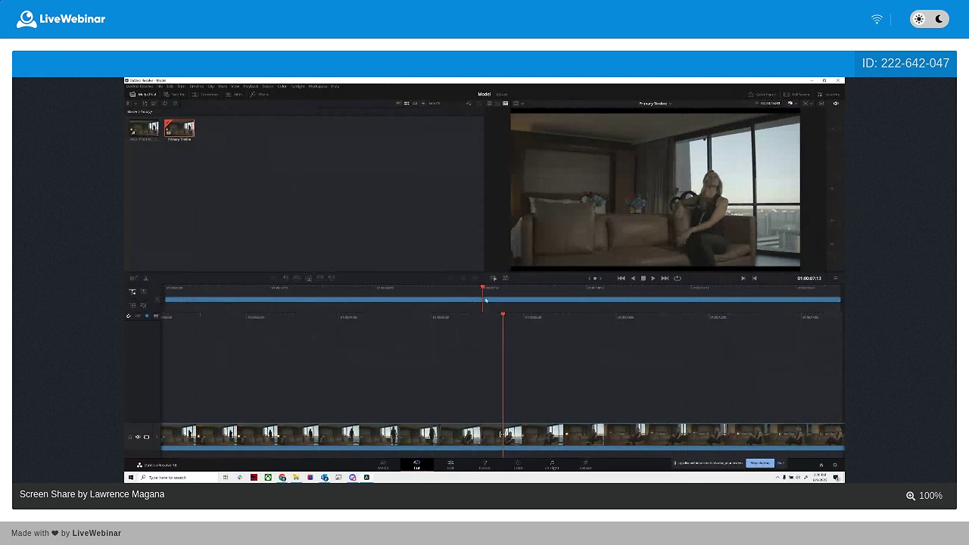
left_click(451, 463)
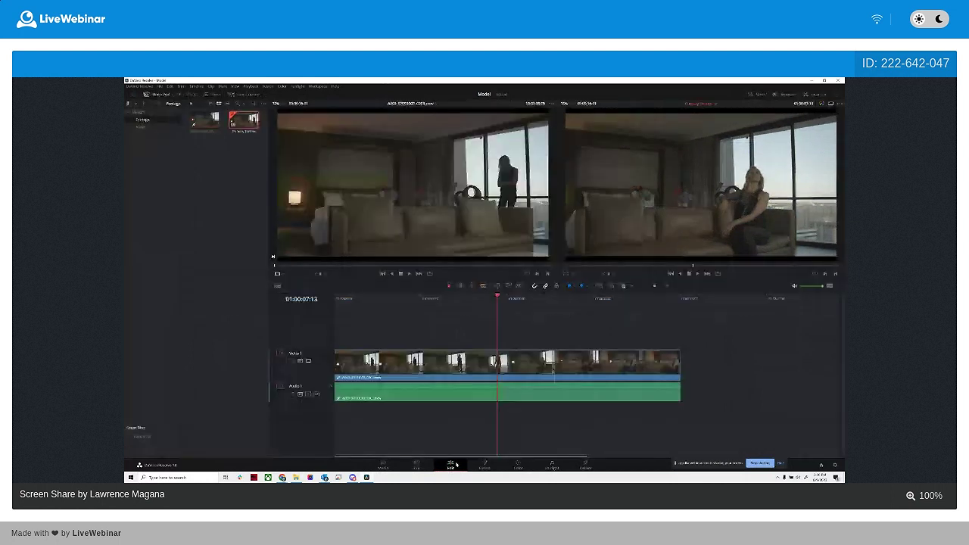
left_click(450, 380)
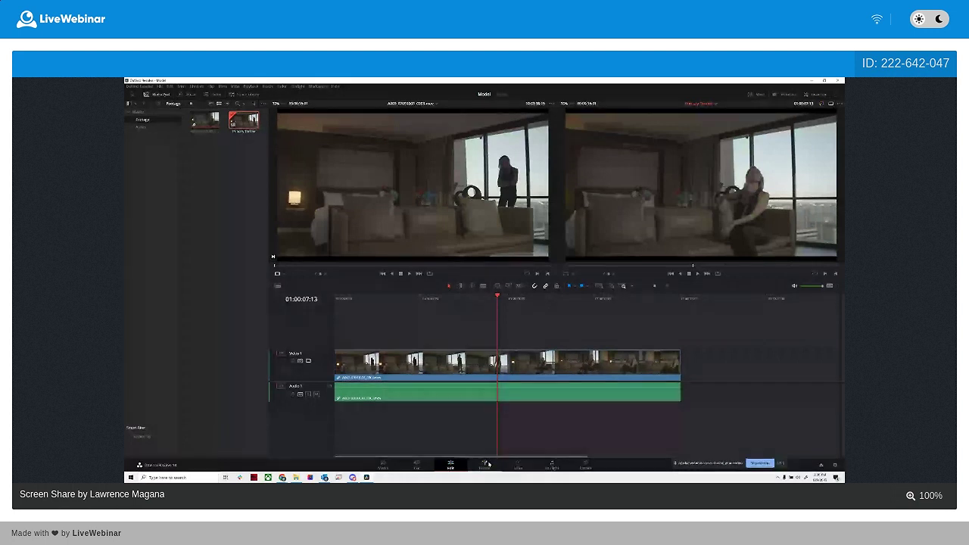
Switch to the Color page and move the first node into line with the node graph's input and output
left_click(518, 464)
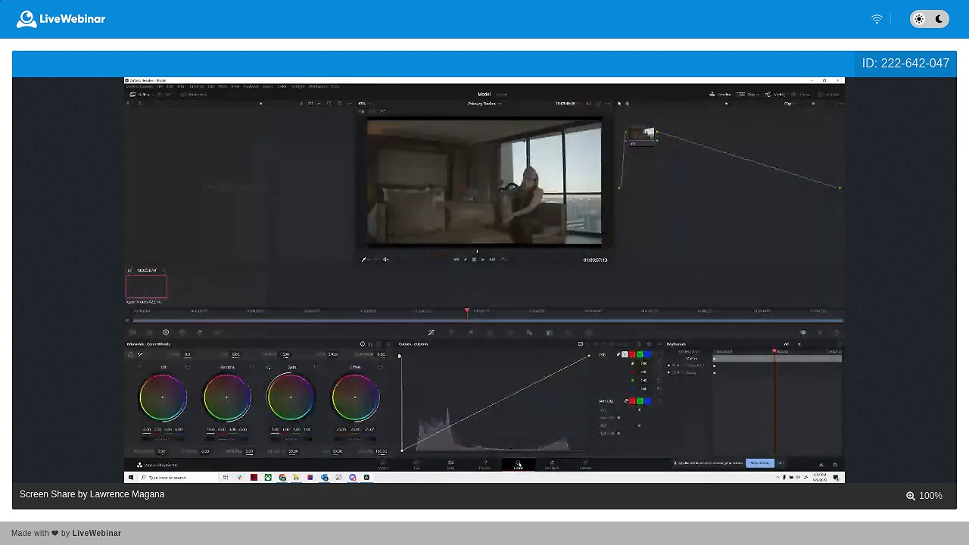
left_click_drag(653, 135, 663, 190)
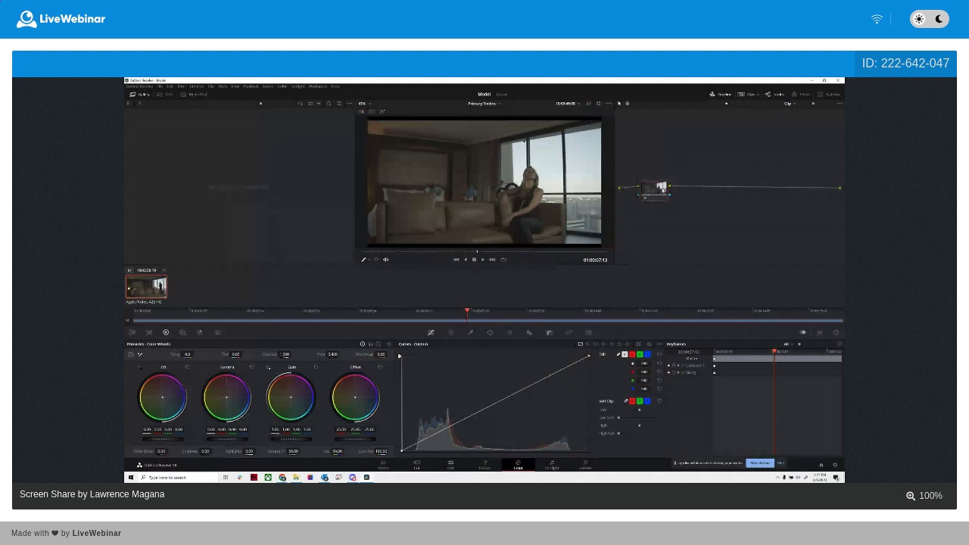
left_click(662, 190)
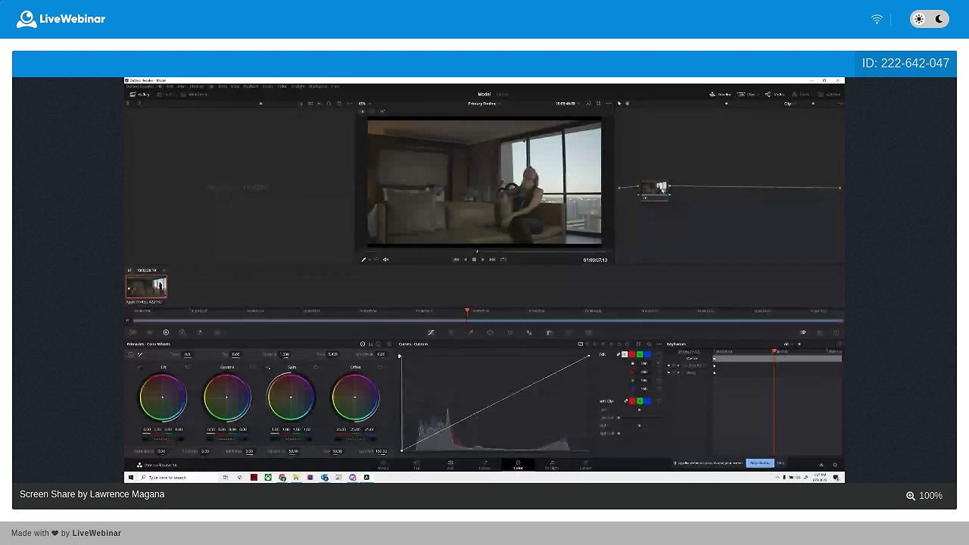
left_click(660, 191)
left_click(653, 194)
left_click(653, 192)
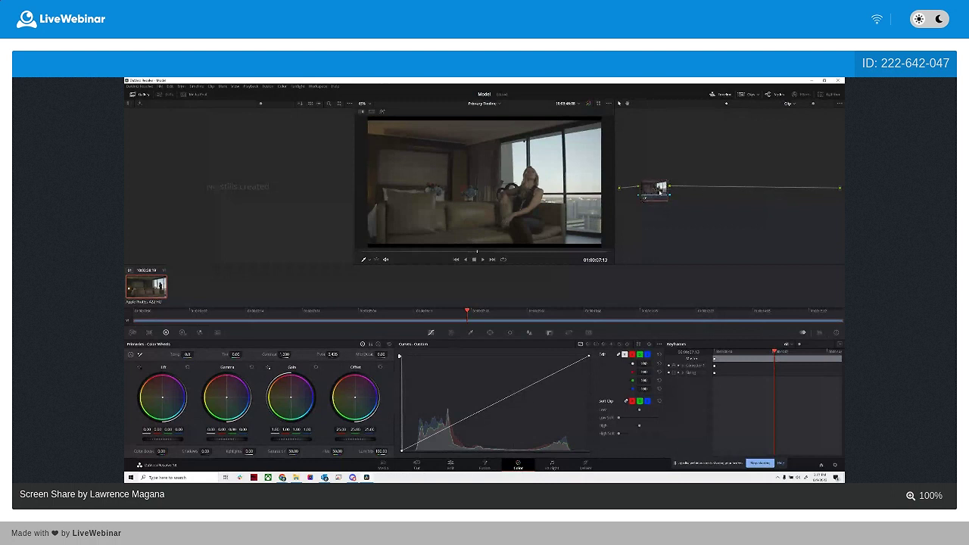
Add a second Corrector node after the first in the node graph and position it close beside the first
right_click(696, 182)
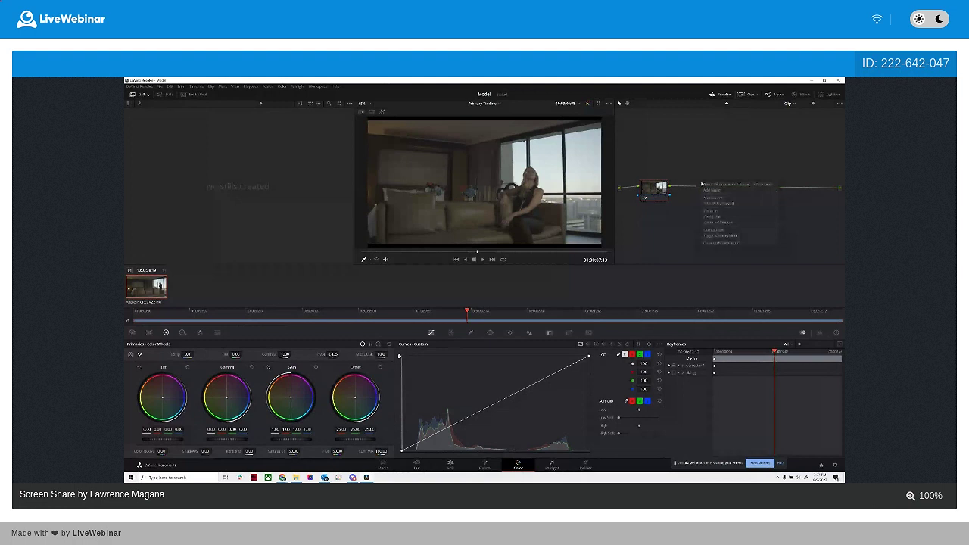
mouse_move(772, 190)
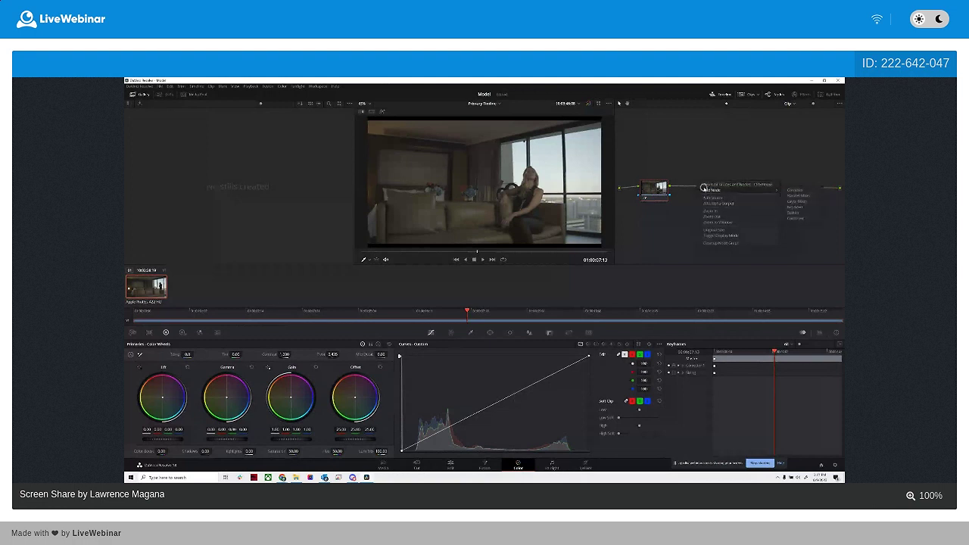
left_click(809, 193)
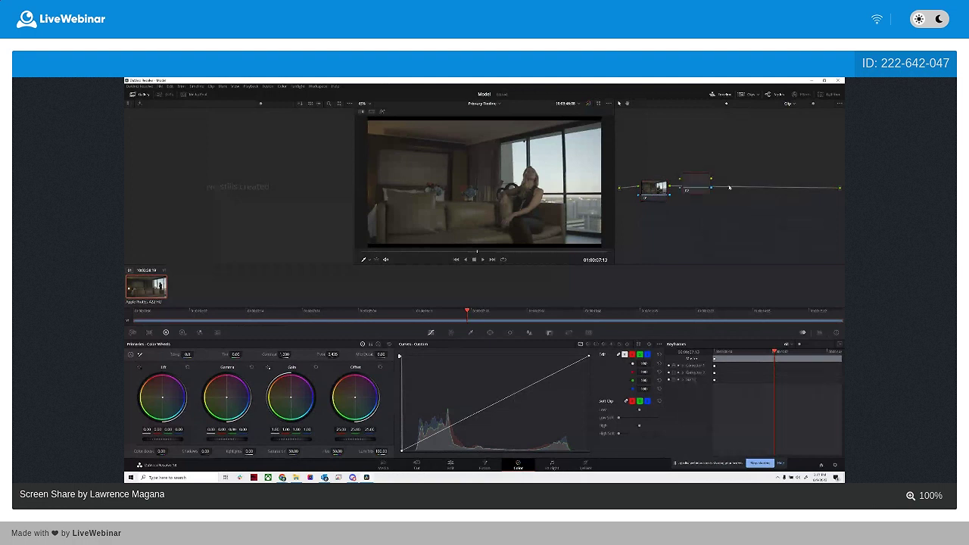
left_click_drag(716, 192, 725, 189)
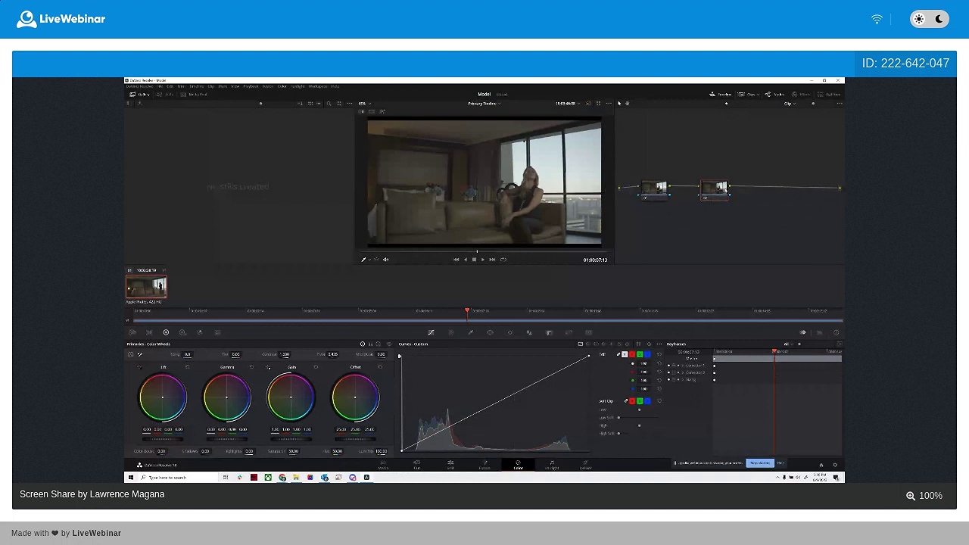
left_click_drag(724, 190, 706, 190)
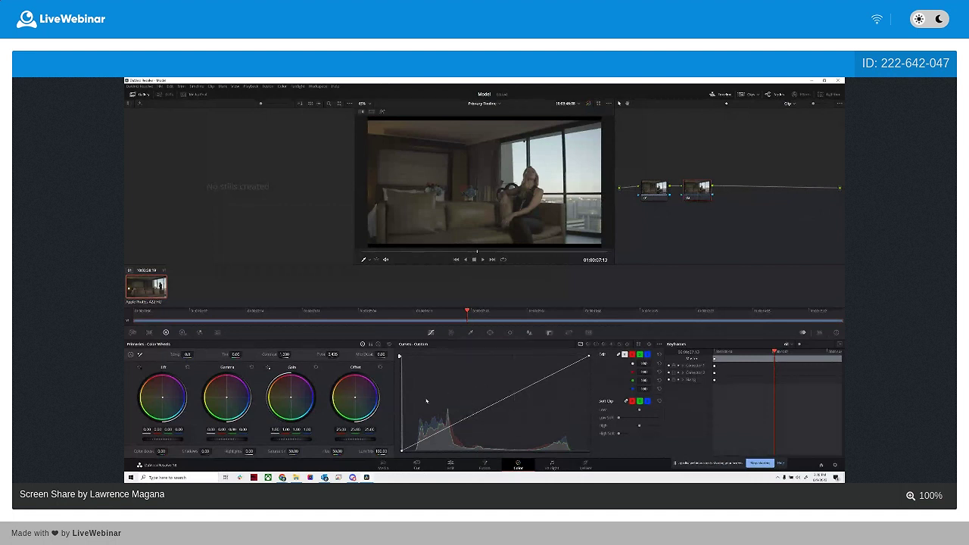
Add a point to the second node's custom curve and pull it to the bottom to crush the shadows
left_click(700, 191)
left_click(413, 447)
left_click_drag(413, 447, 450, 453)
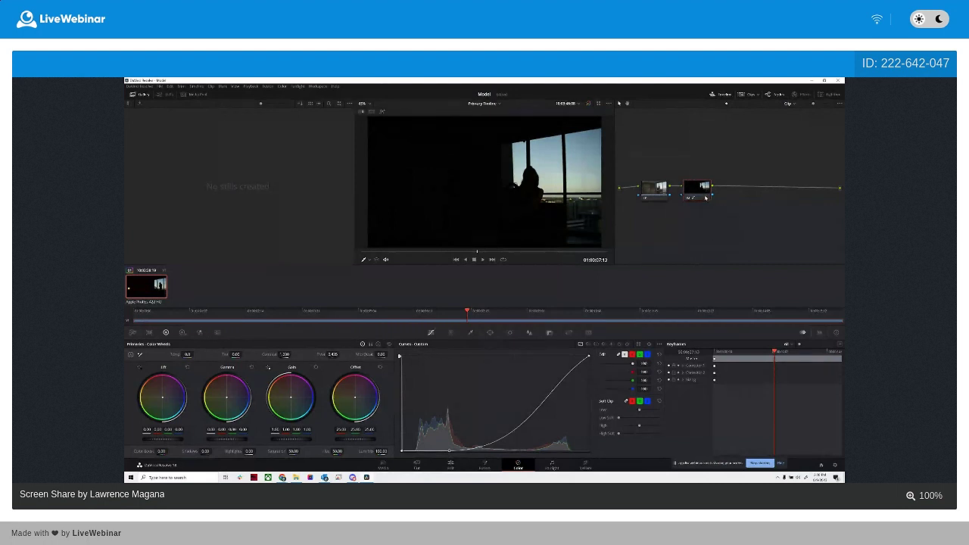
Compare the image with the second node disabled and enabled, and raise the curve point back onto the diagonal
key("ctrl+d")
key("ctrl+d")
key("ctrl+d")
key("ctrl+d")
key("ctrl+d")
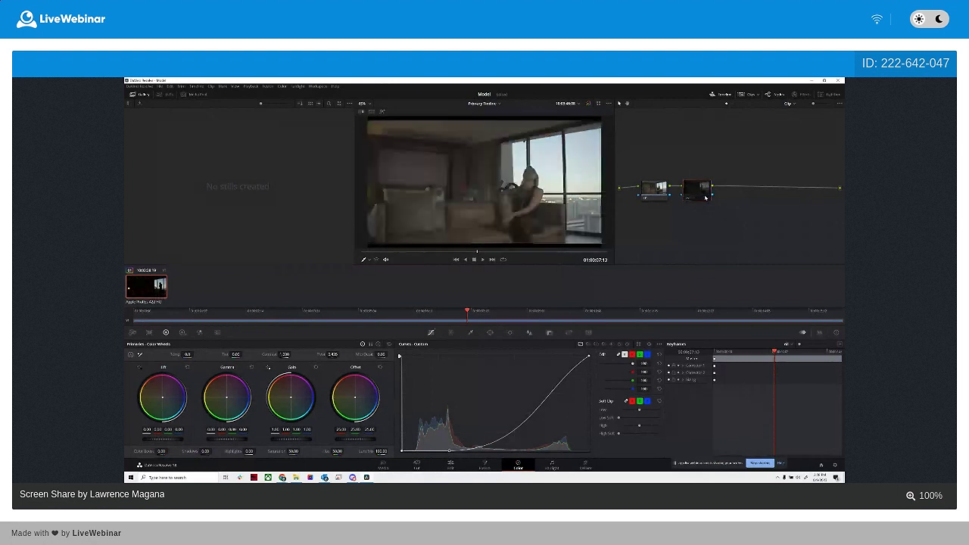
key("ctrl+d")
key("ctrl+d")
key("ctrl+d")
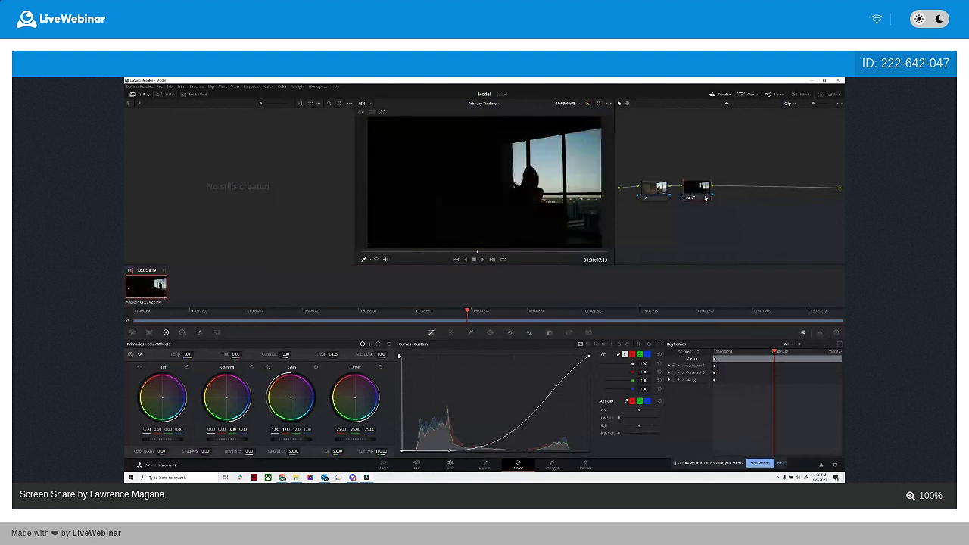
key("ctrl+d")
key("ctrl+d")
key("ctrl+d")
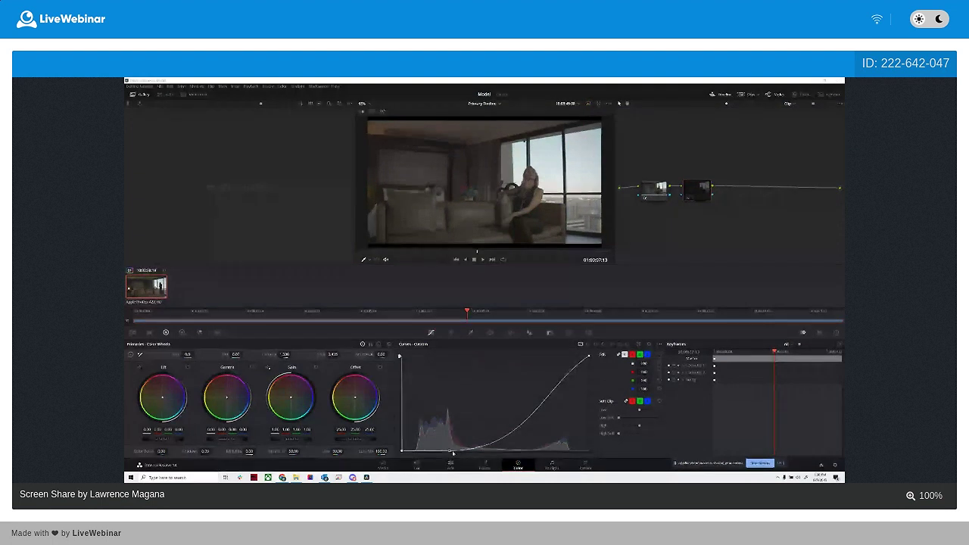
left_click_drag(452, 452, 449, 423)
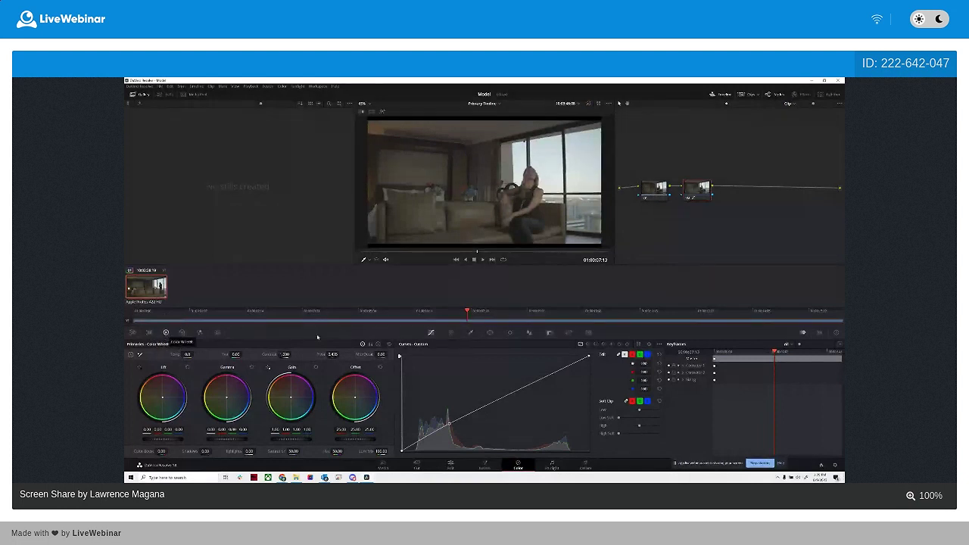
Look at the Qualifier palette and return to the custom curves
left_click(470, 334)
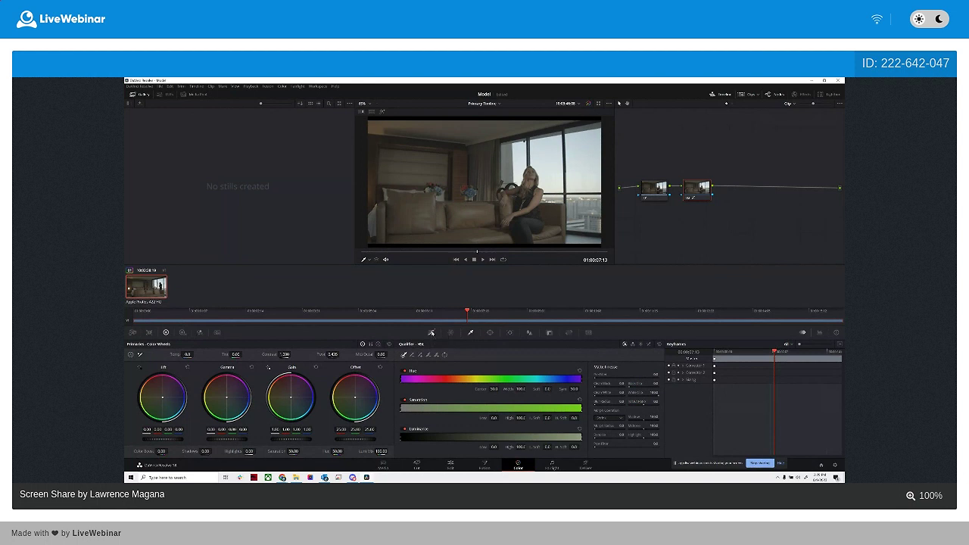
left_click(431, 332)
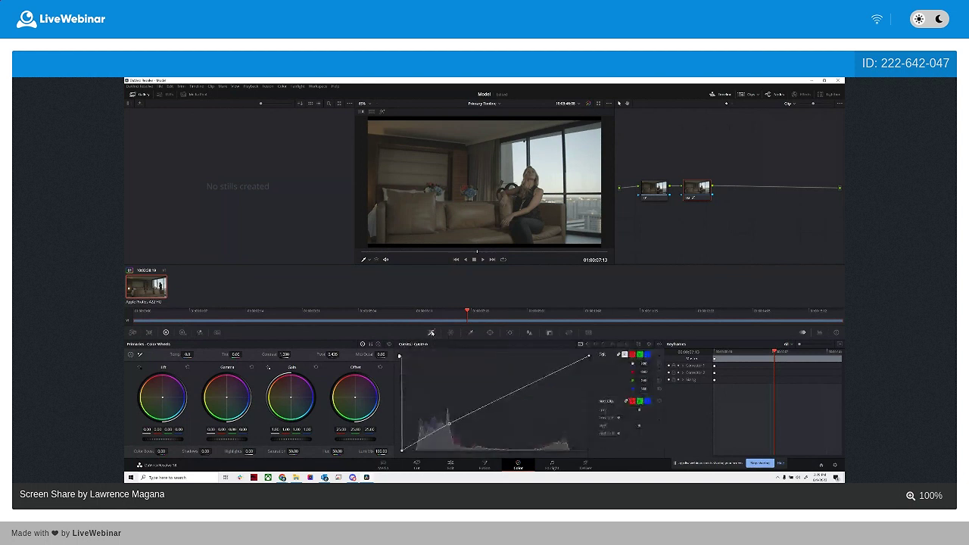
left_click(659, 345)
left_click(659, 345)
Show the video scopes in place of the keyframes and move the screen-sharing bar clear of them
left_click(821, 333)
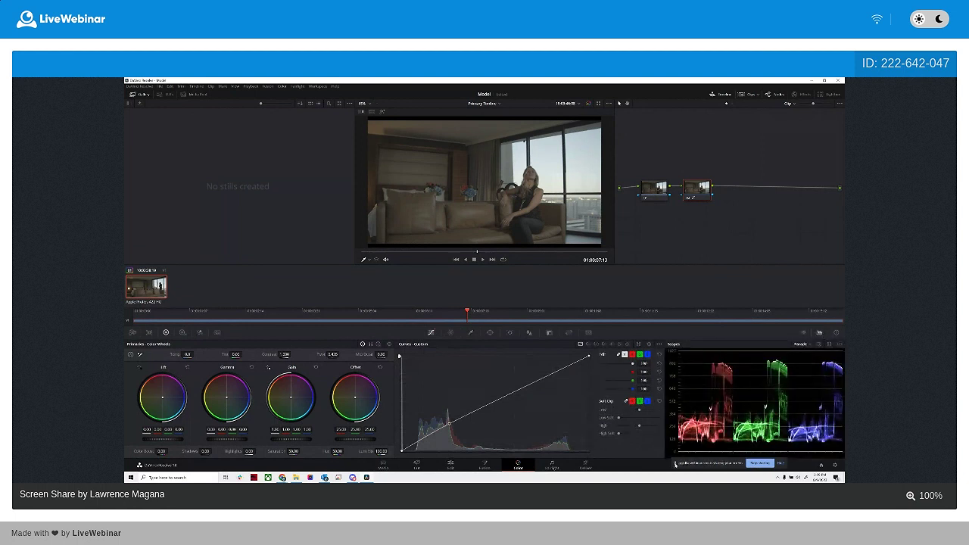
left_click_drag(675, 464, 726, 288)
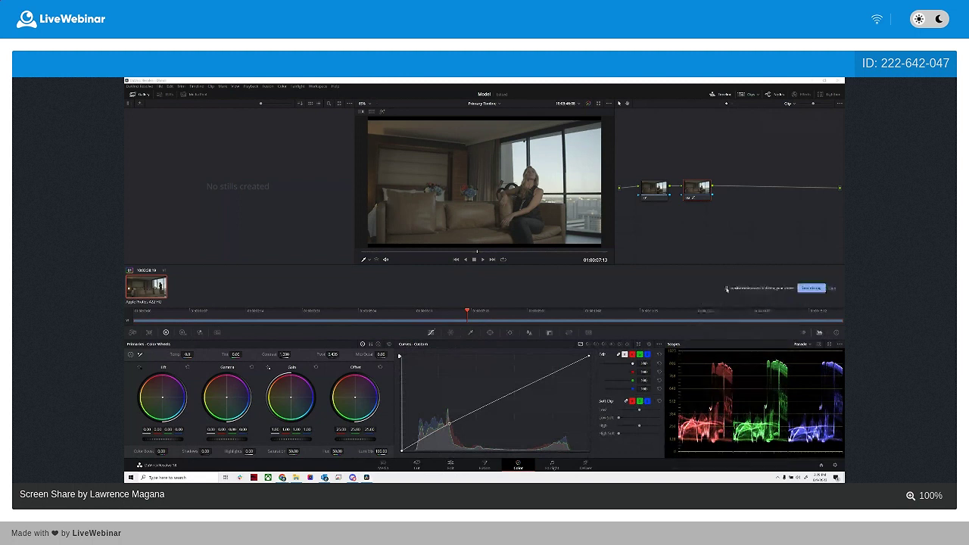
left_click(802, 333)
left_click(801, 334)
left_click(801, 334)
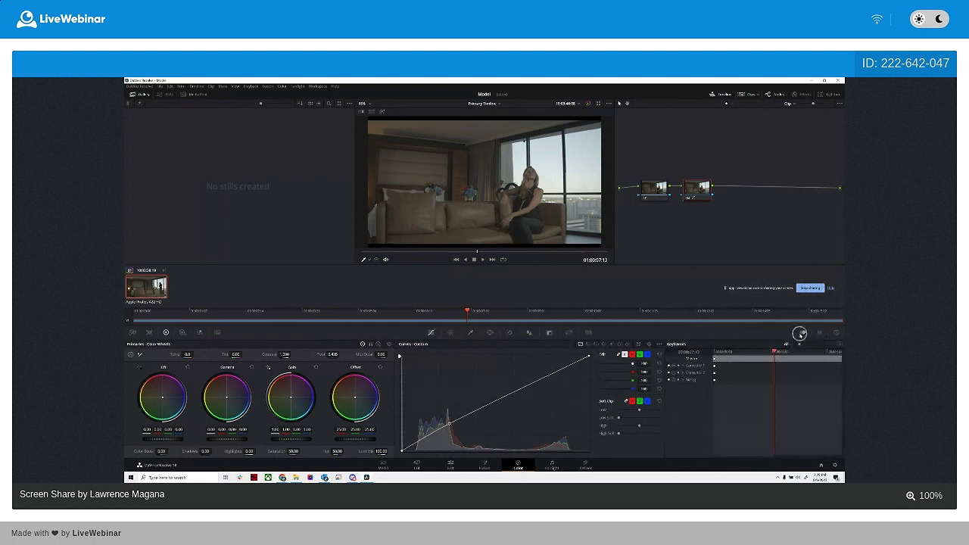
left_click(801, 334)
left_click(822, 333)
left_click(822, 333)
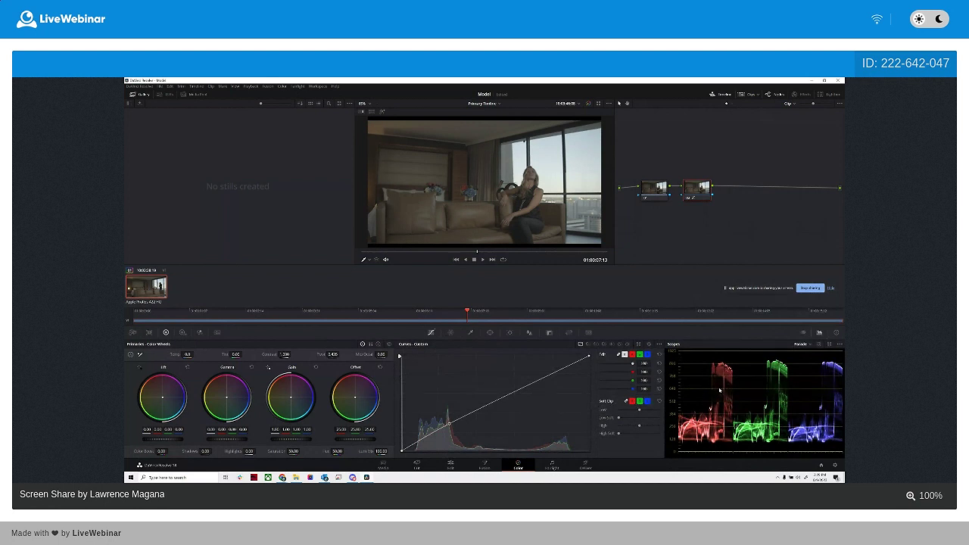
Set the scope type to Histogram and move the playhead to 01:00:06:20
left_click(800, 345)
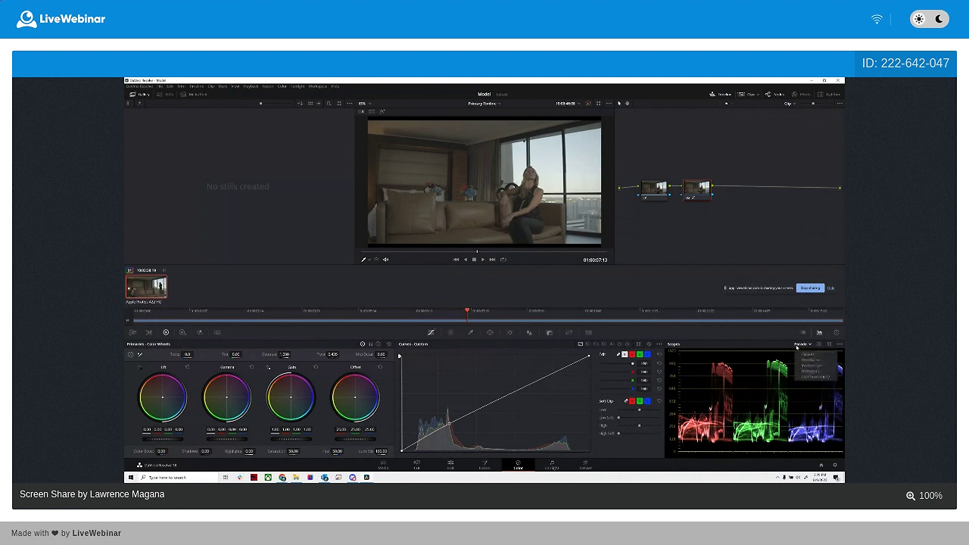
left_click(803, 371)
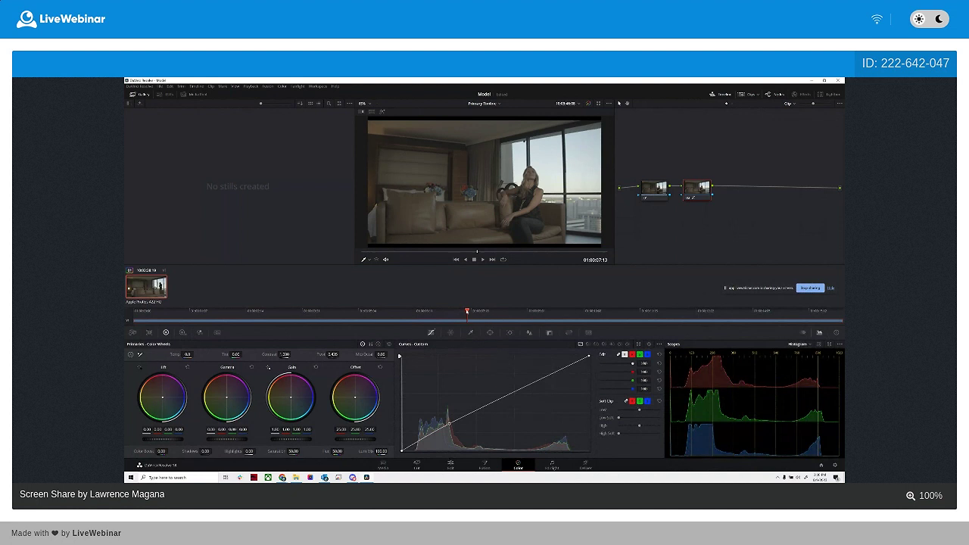
left_click_drag(466, 311, 436, 311)
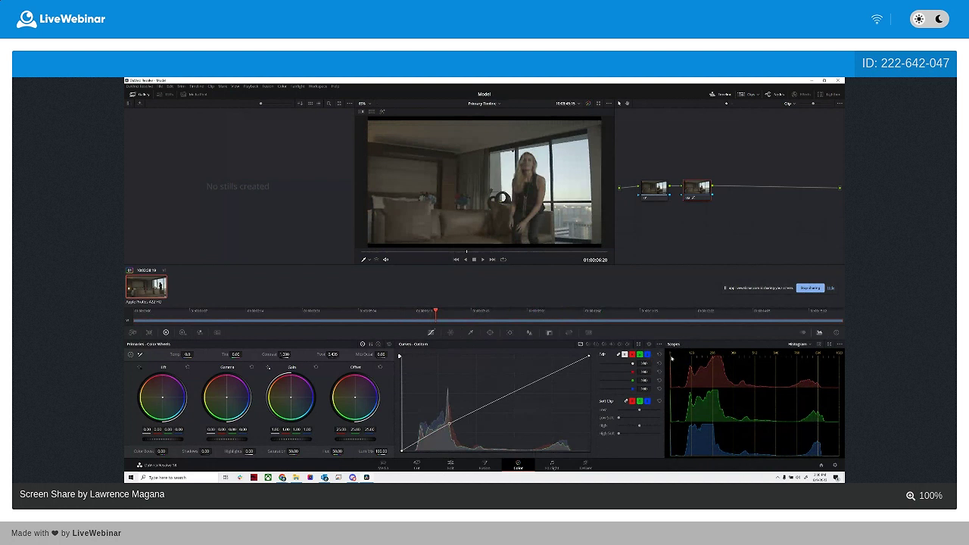
left_click(670, 357)
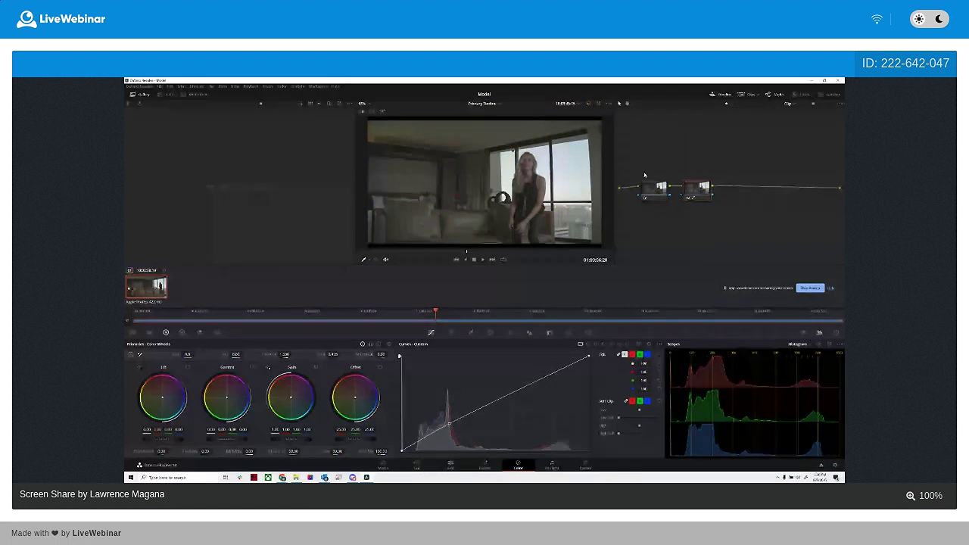
left_click(822, 377)
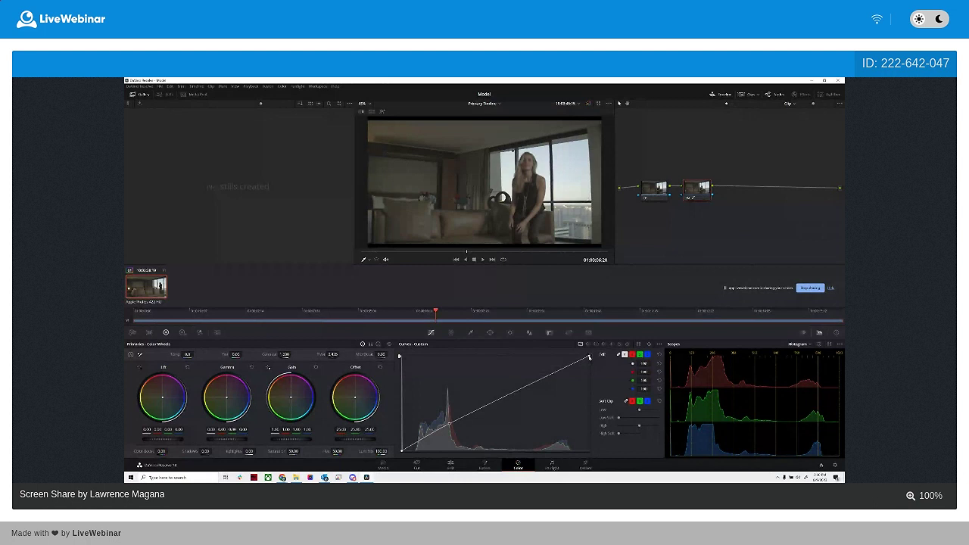
Bring the second node's white and black curve points inward, and add a raised midtone point on the curve
left_click_drag(589, 356, 581, 355)
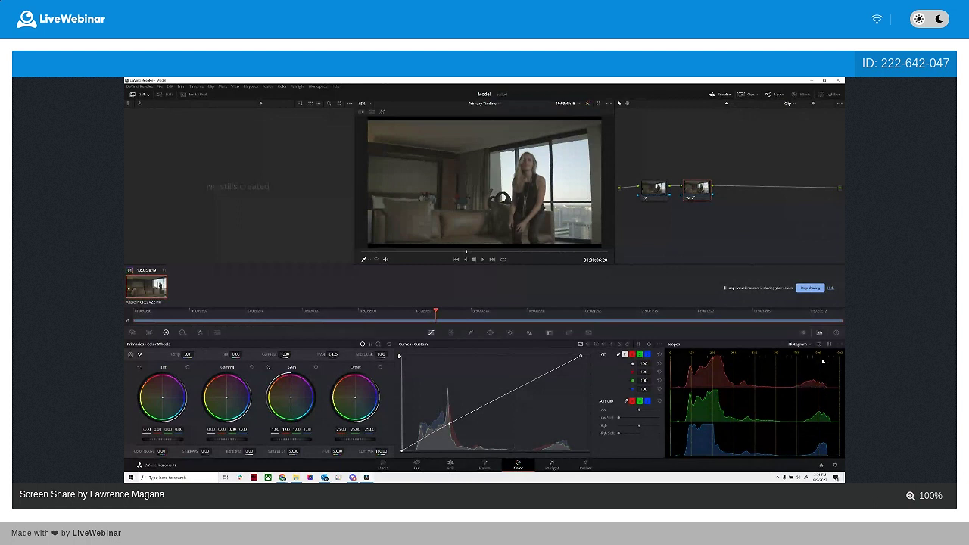
left_click_drag(580, 356, 559, 355)
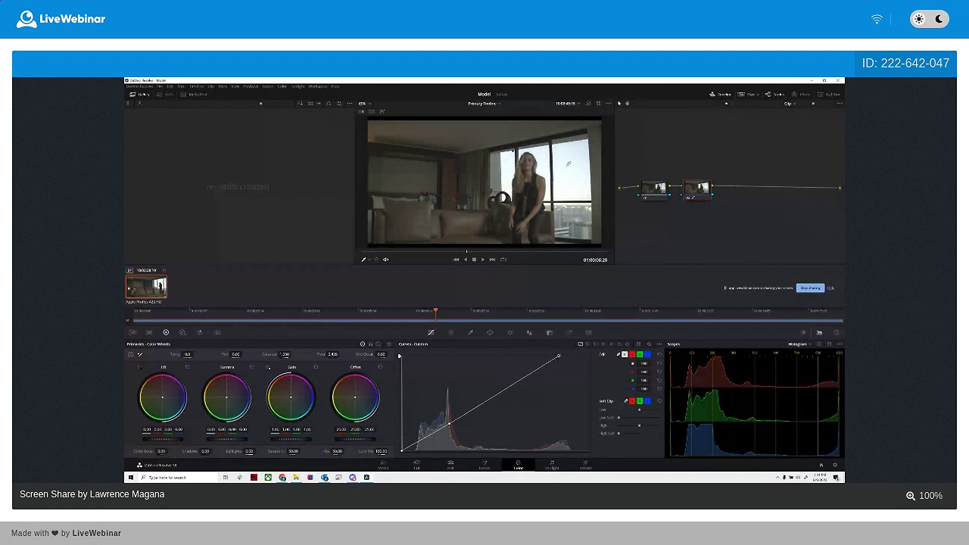
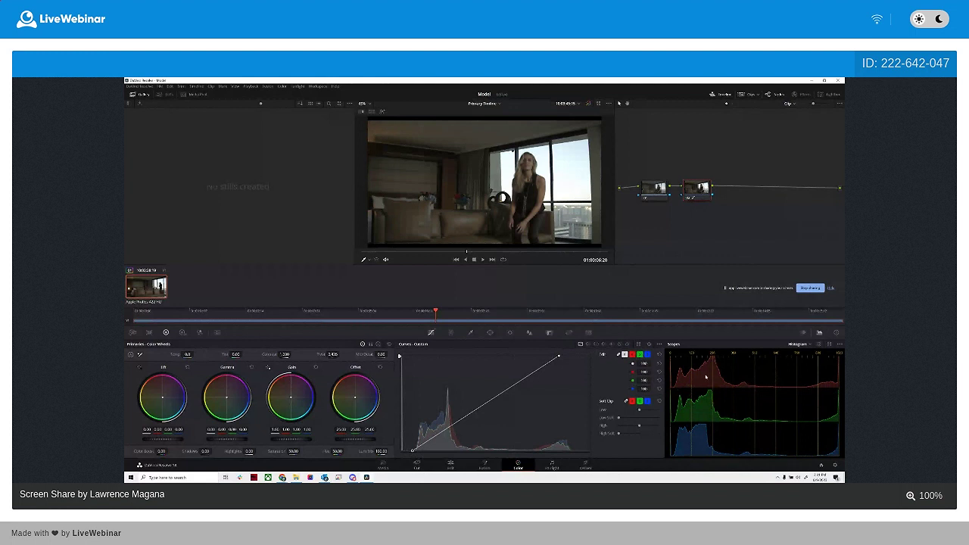
left_click(478, 406)
left_click_drag(479, 407, 478, 390)
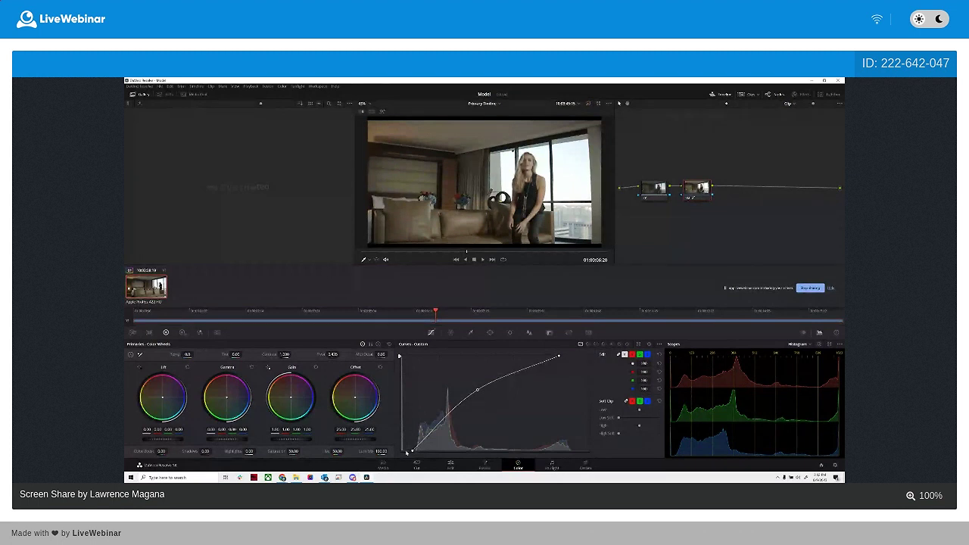
Raise the midtone point of the second node's curve further to brighten the image
left_click(403, 450)
left_click(402, 451)
left_click(402, 451)
left_click(591, 357)
left_click(591, 357)
mouse_move(477, 389)
left_mouse_down()
mouse_move(477, 401)
mouse_move(476, 383)
left_mouse_up()
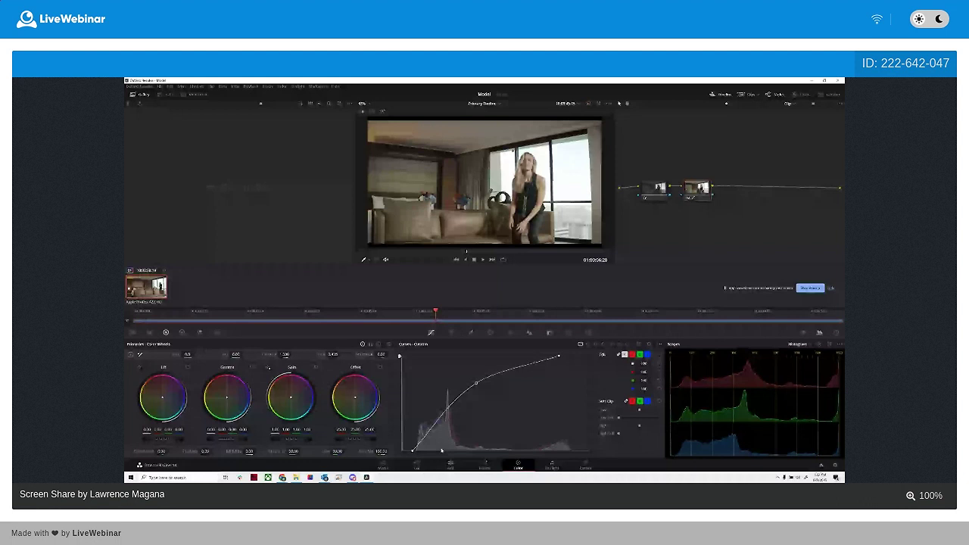
left_click_drag(476, 385, 476, 379)
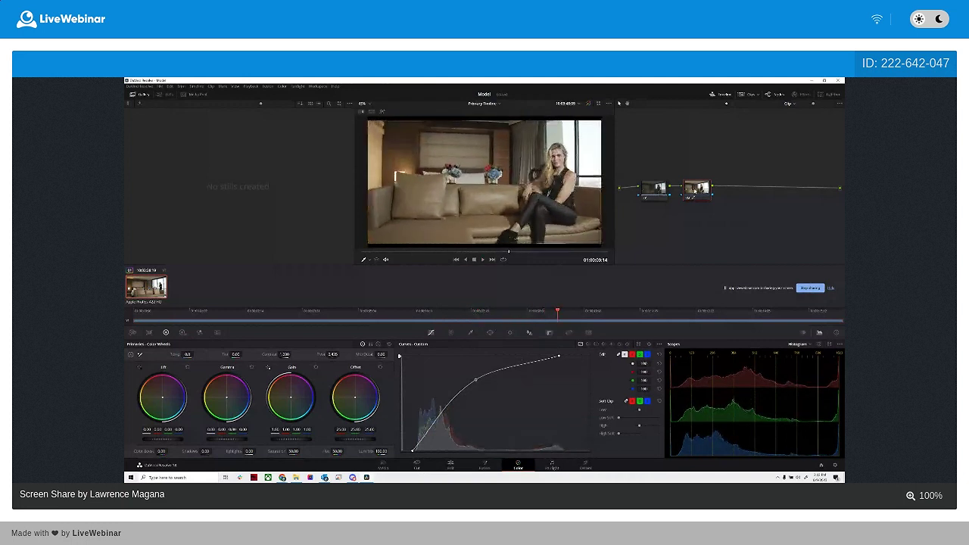
Compare the shot with the second node off and on, and play the graded clip from 01:00:06:06
key("ctrl+d")
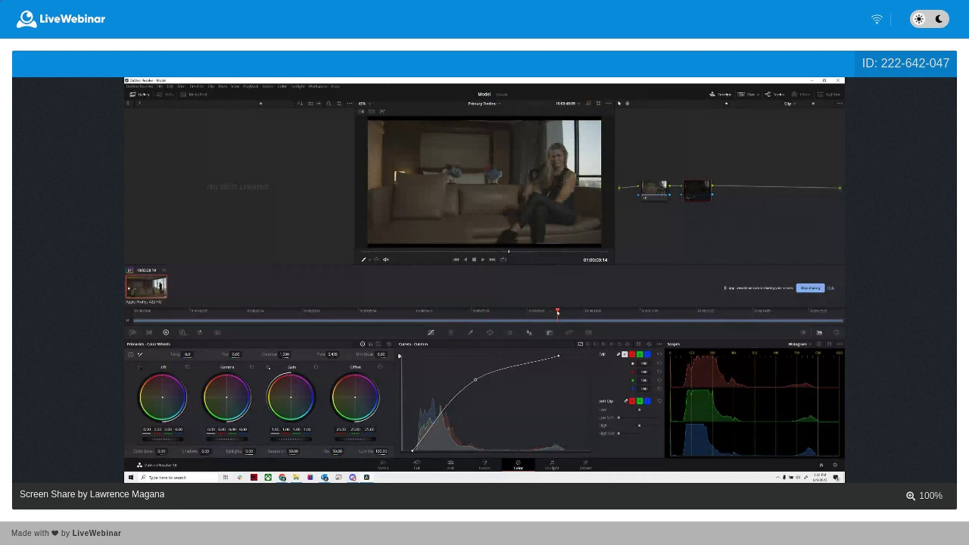
left_click_drag(557, 312, 410, 316)
key("ctrl+d")
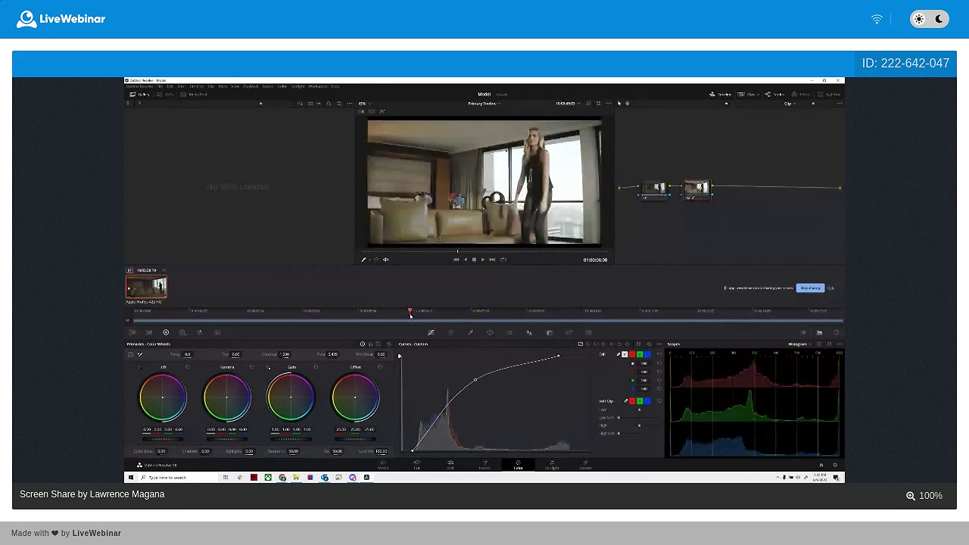
key("space")
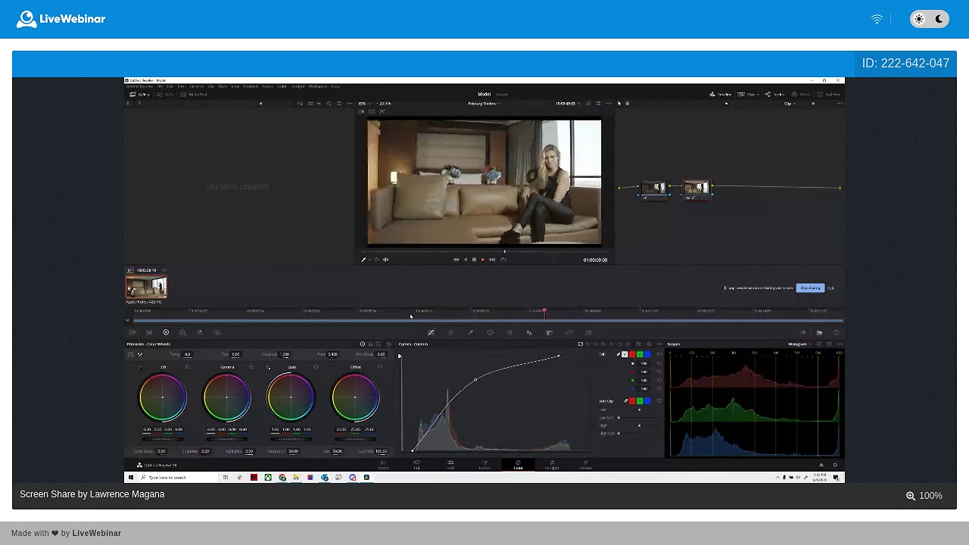
key("space")
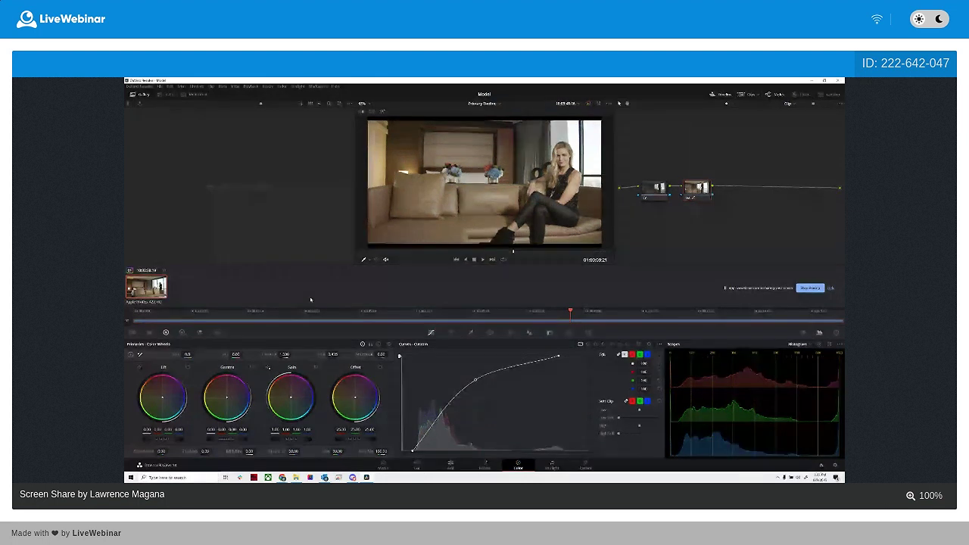
Add a third serial node after the second and place it in line with the other nodes
left_click(162, 450)
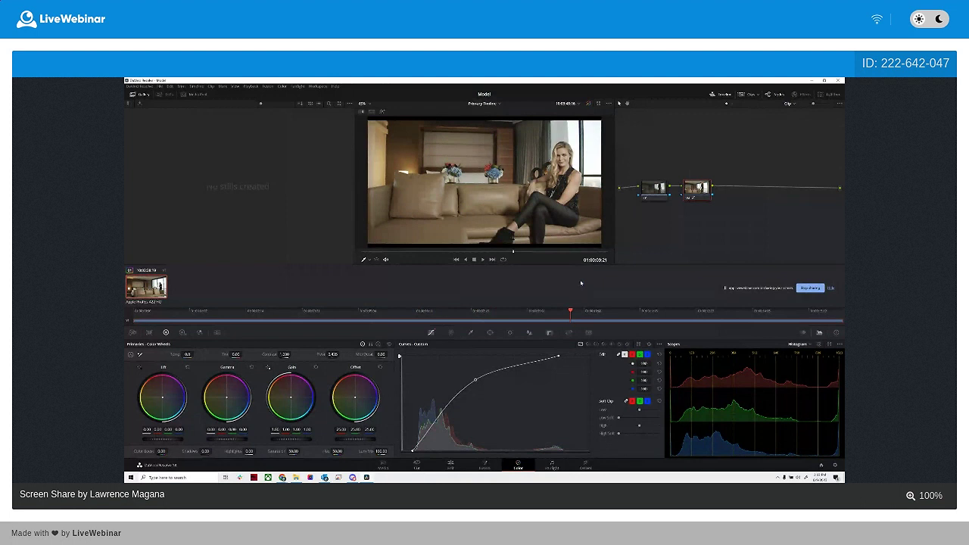
right_click(741, 182)
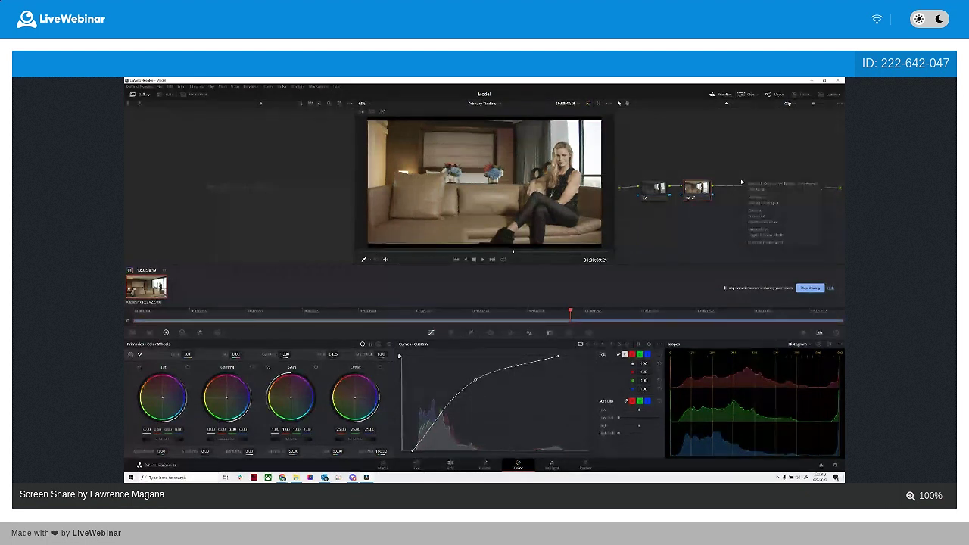
key("alt+s")
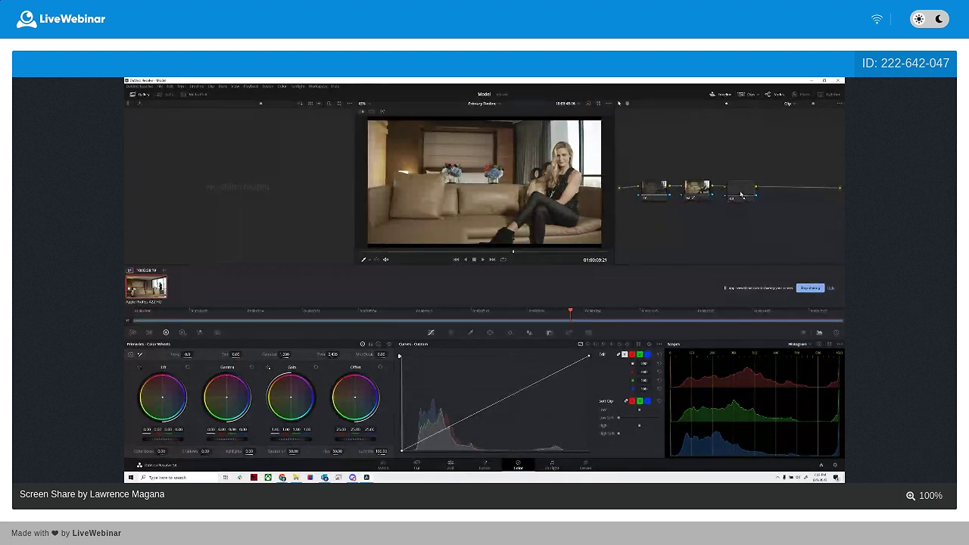
mouse_move(741, 194)
left_mouse_down()
mouse_move(765, 191)
mouse_move(747, 191)
left_mouse_up()
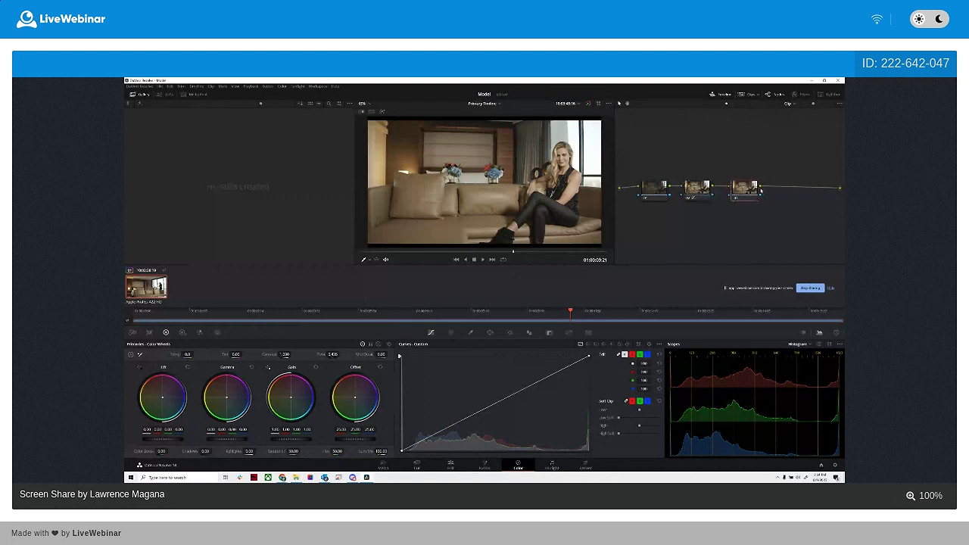
Select the third node and switch its primaries from Color Wheels to Log Wheels, looking at the Color Bars on the way
left_click(749, 190)
mouse_move(739, 195)
left_mouse_down()
mouse_move(731, 196)
mouse_move(739, 195)
left_mouse_up()
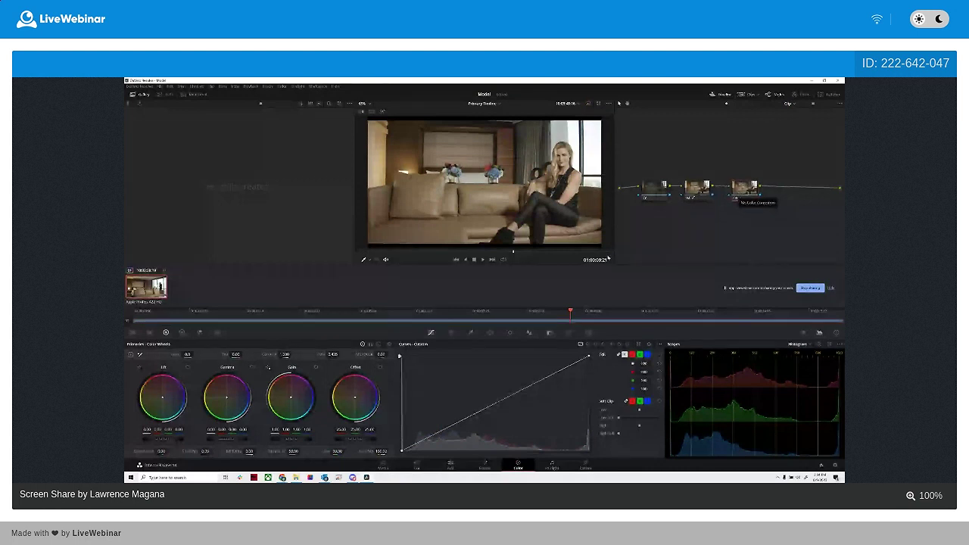
left_click(166, 333)
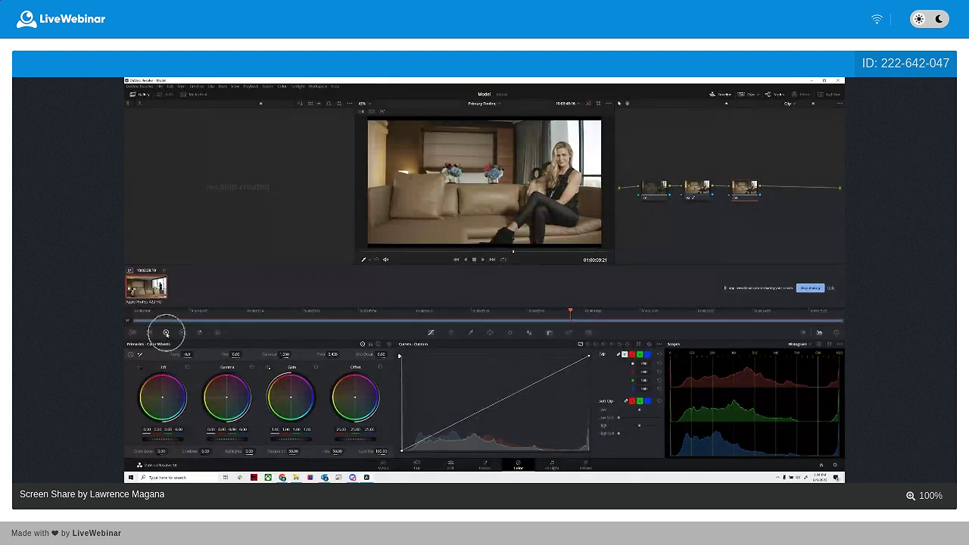
left_click(749, 371)
left_click(750, 372)
left_click(750, 372)
left_click(379, 344)
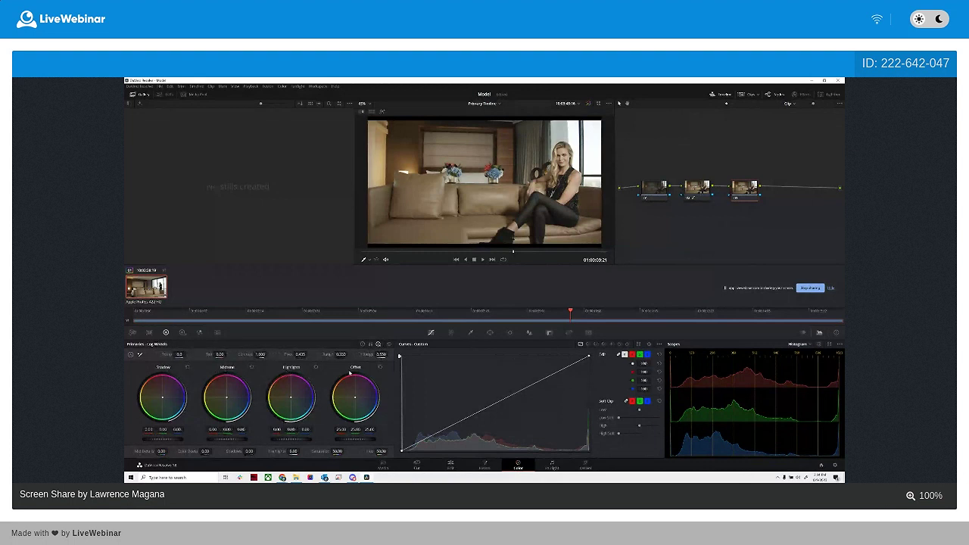
left_click(370, 344)
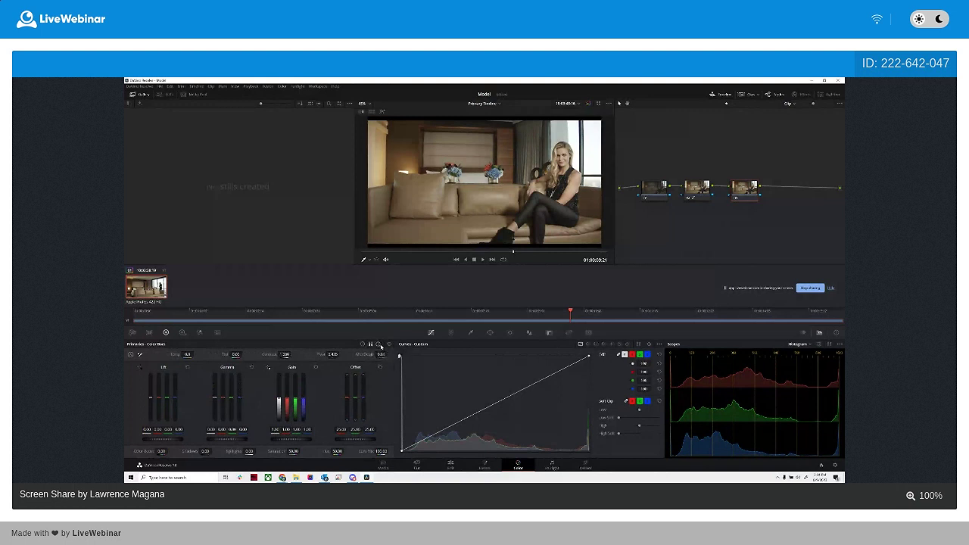
left_click(379, 344)
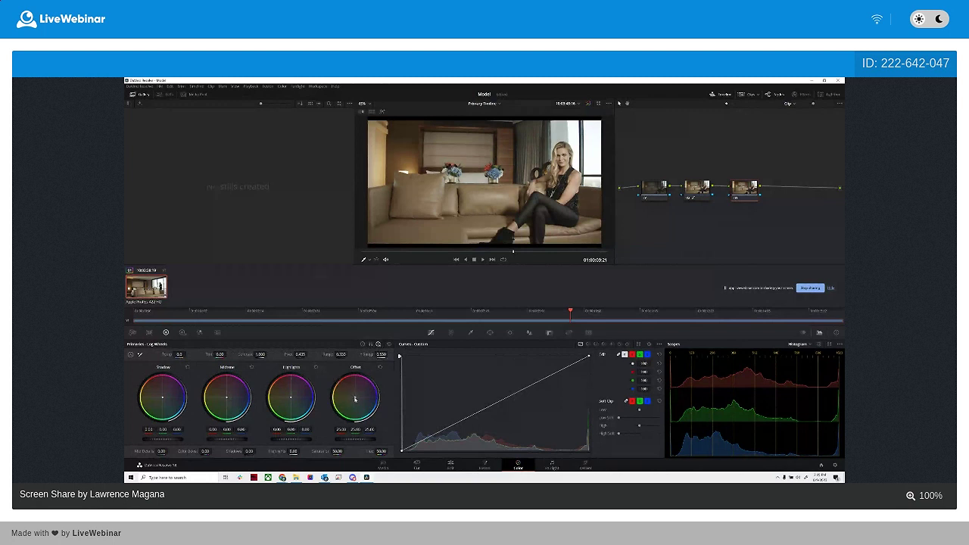
Tint the third node's shadows toward blue with the Shadow wheel, and play part of the clip to check the look
left_click_drag(355, 397, 357, 401)
left_click_drag(162, 396, 173, 400)
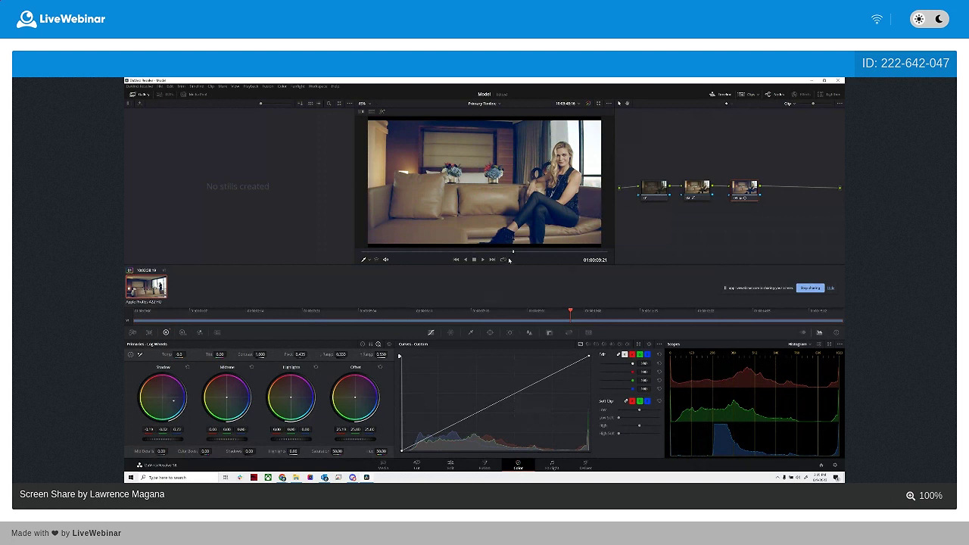
left_click_drag(513, 252, 471, 253)
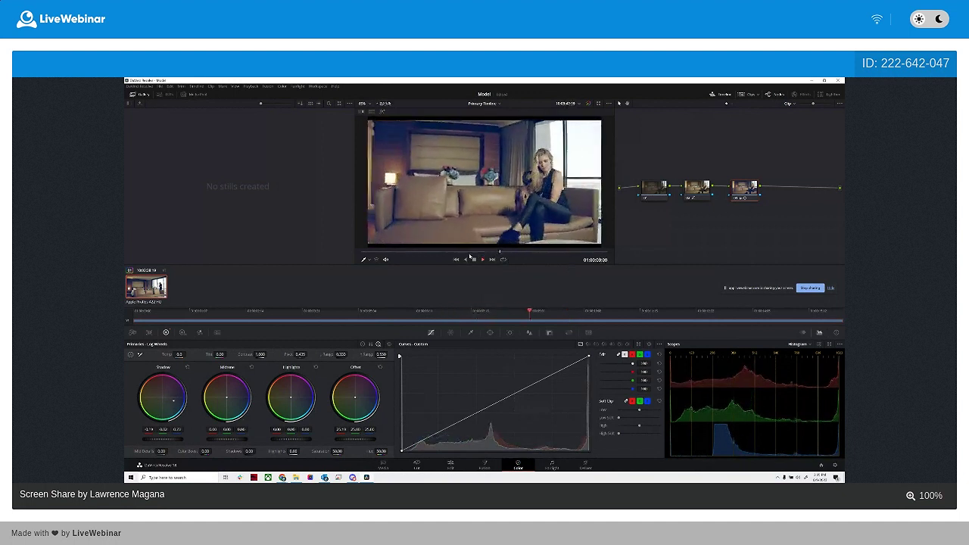
left_click(468, 256)
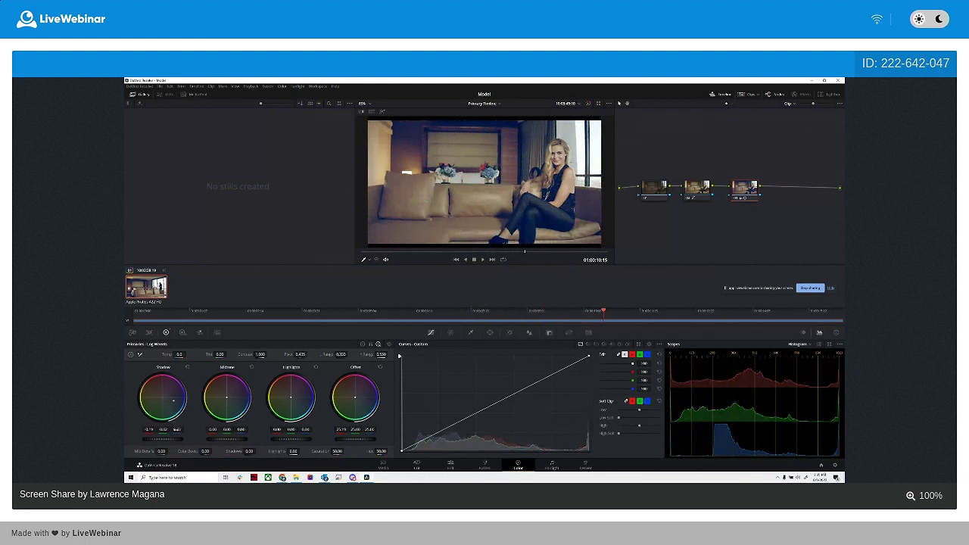
Try different blue tints and master levels on the third node's Shadow wheel
left_click_drag(176, 431, 175, 435)
left_click_drag(165, 442, 181, 442)
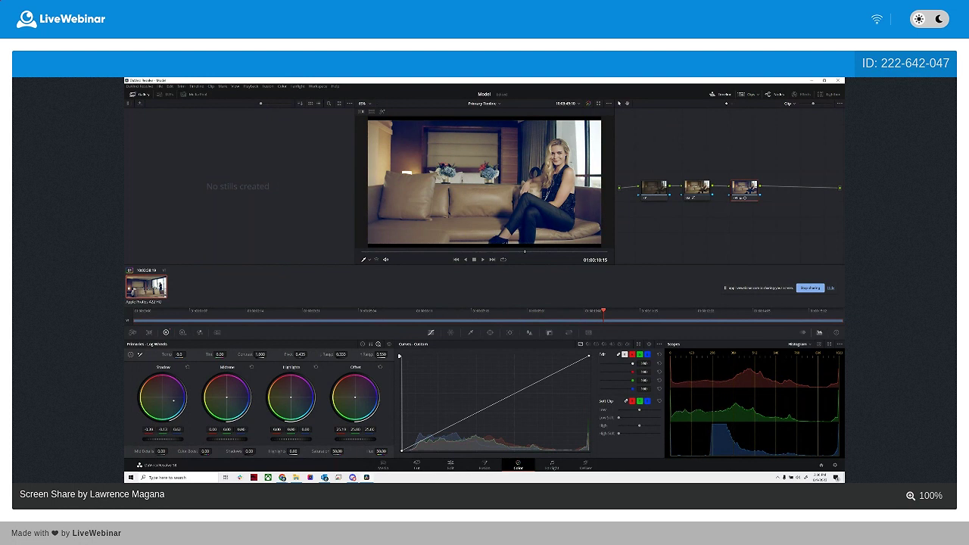
left_click_drag(181, 440, 181, 441)
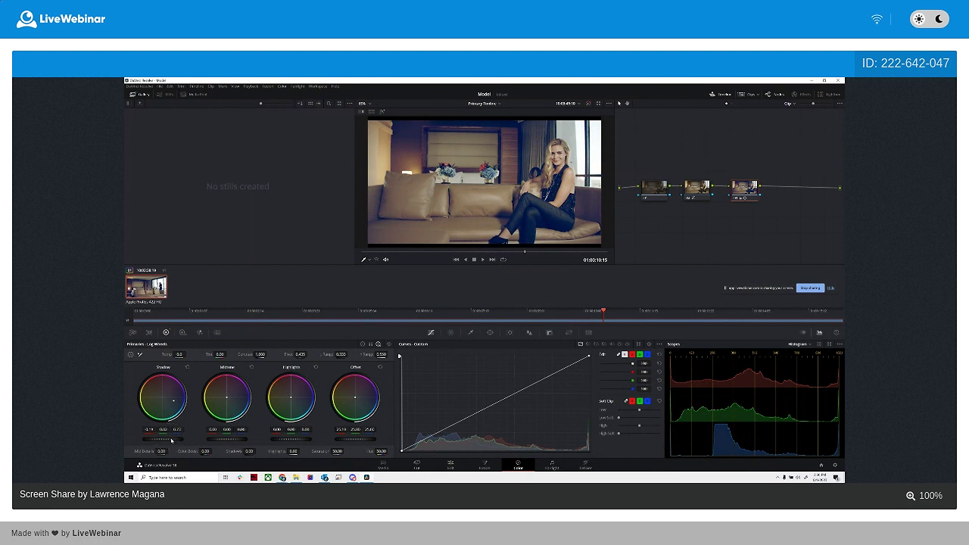
left_click_drag(171, 439, 164, 439)
left_click_drag(173, 400, 174, 401)
left_click_drag(163, 439, 166, 439)
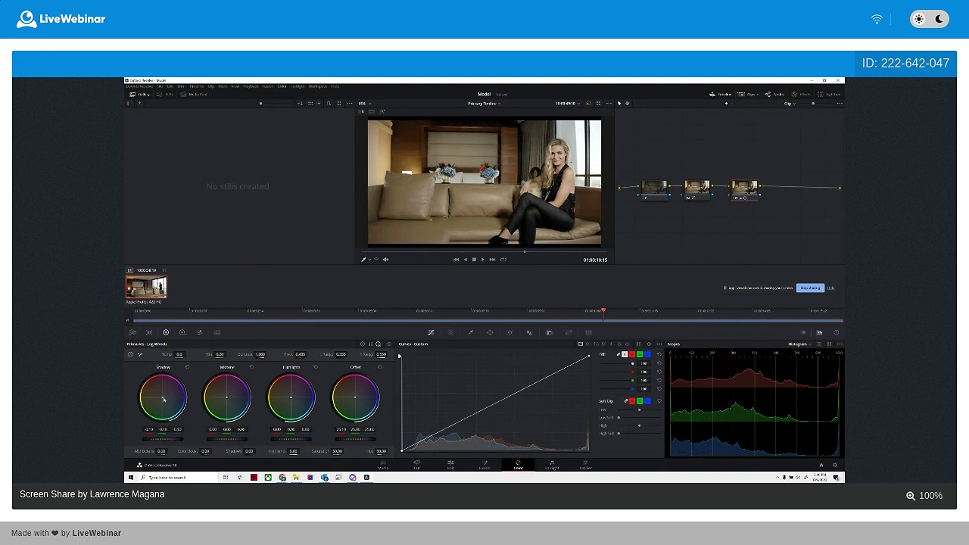
left_click_drag(162, 397, 175, 402)
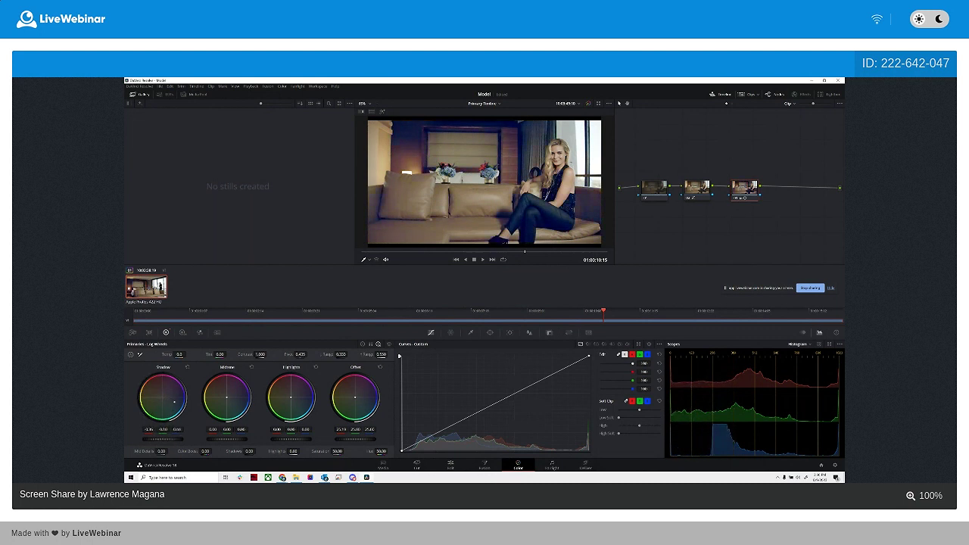
left_click_drag(162, 437, 171, 438)
Tint the highlights toward orange and adjust their level, and play the clip from about 01:00:04:07 to judge the look
left_click_drag(291, 396, 288, 392)
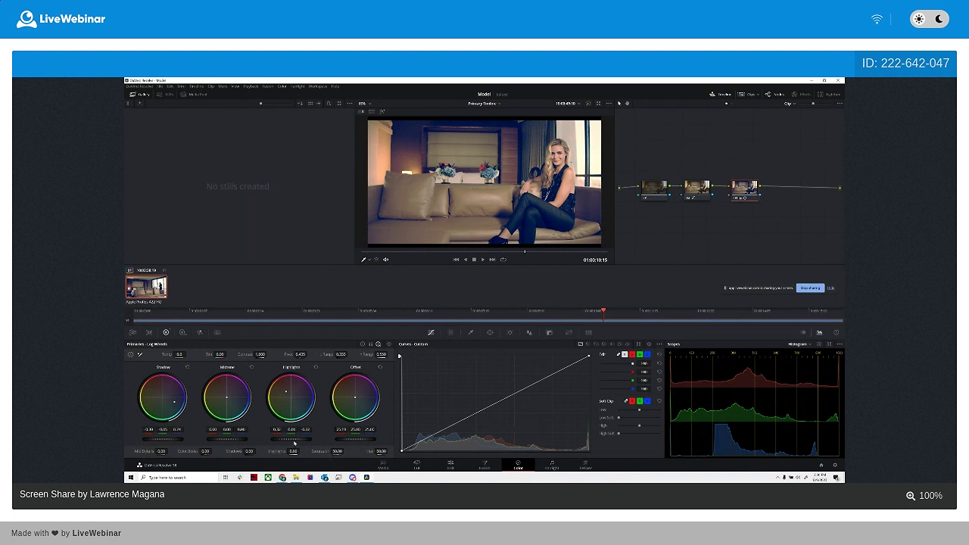
left_click_drag(295, 443, 277, 441)
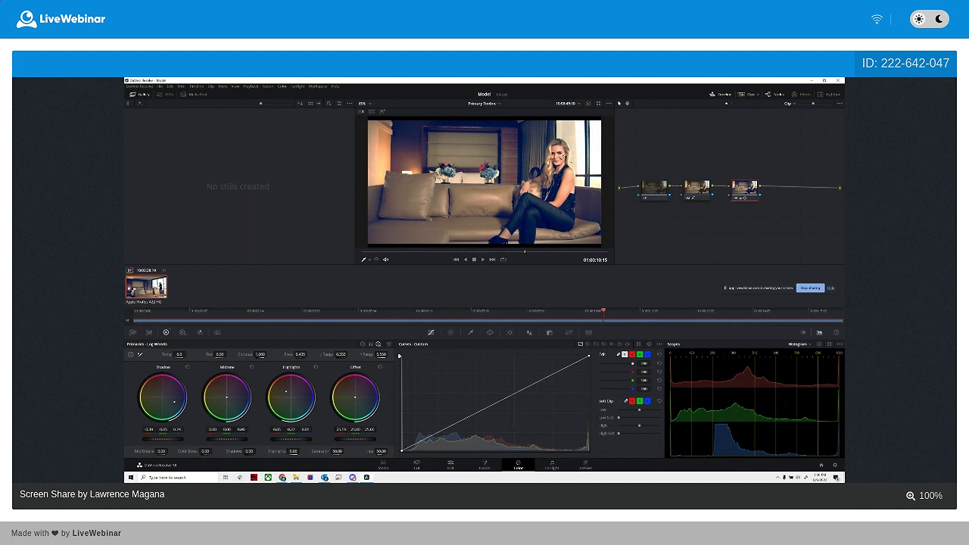
left_click_drag(284, 393, 284, 390)
key("space")
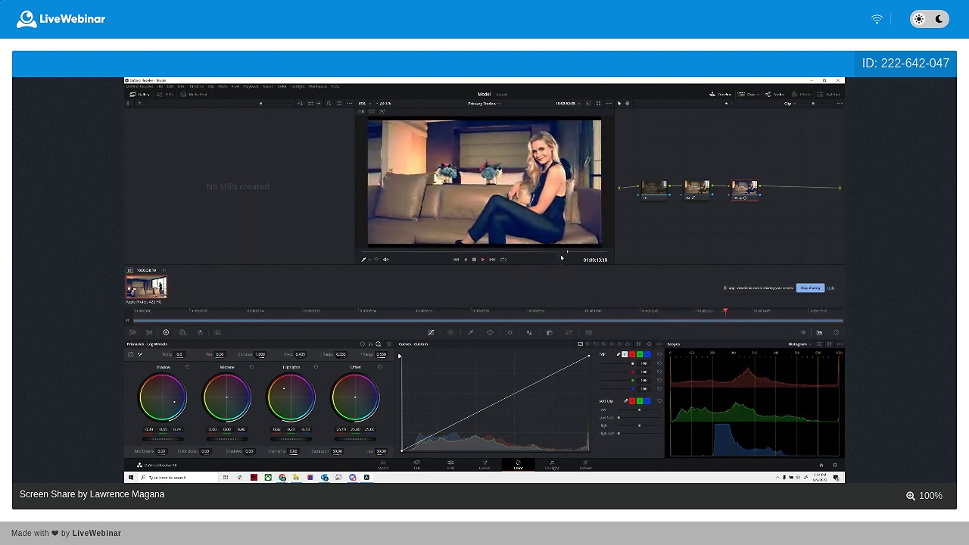
key("space")
left_click(418, 252)
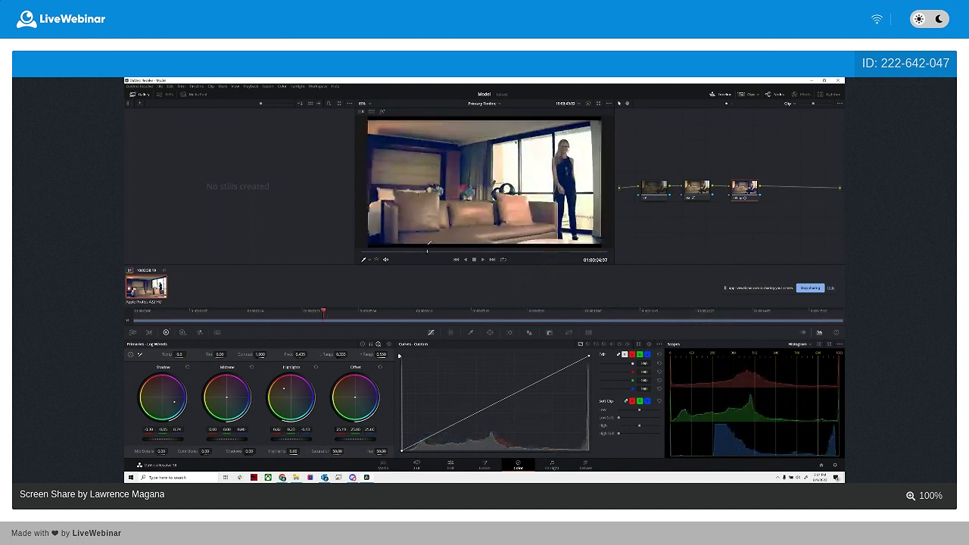
key("space")
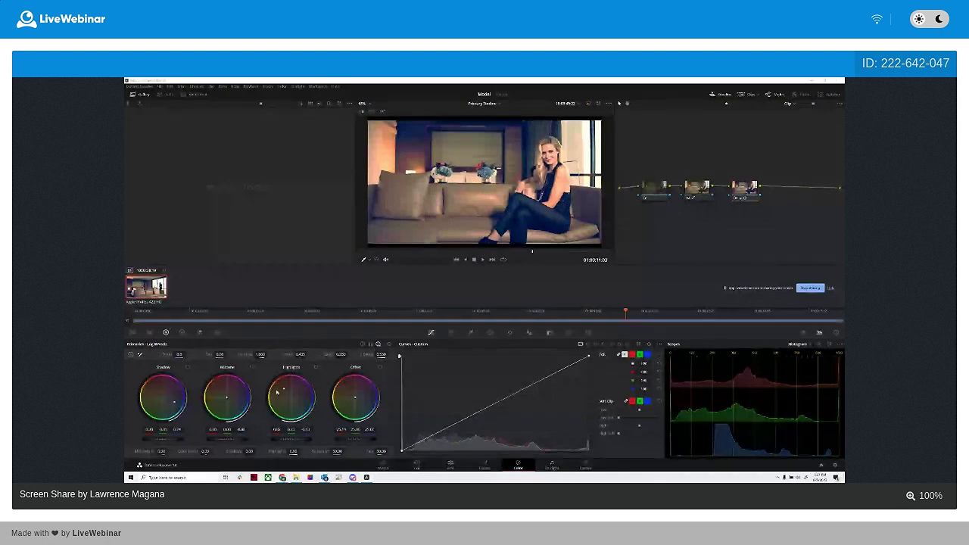
Reset the Shadow, Midtone and Highlights wheels of the third node
left_click(187, 367)
left_click(187, 368)
left_click(187, 367)
left_click(316, 367)
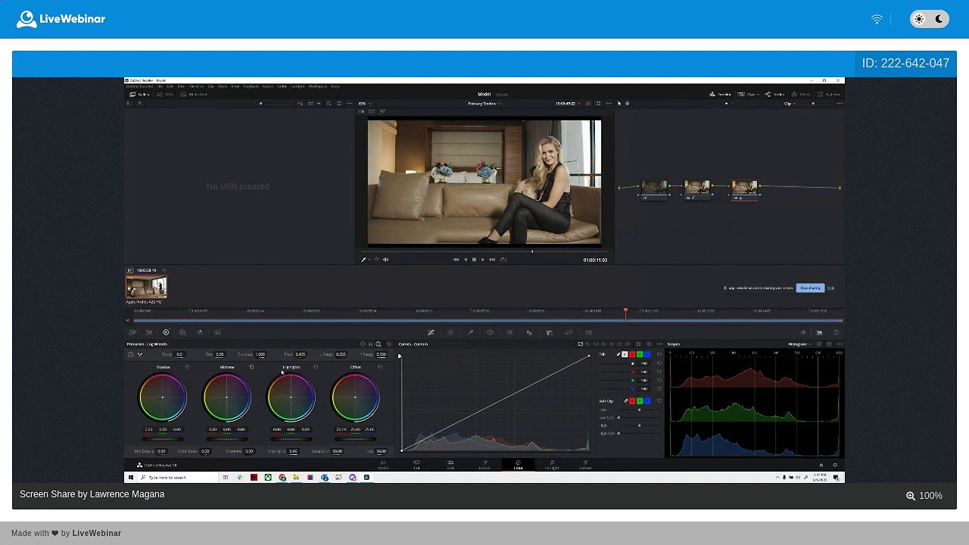
left_click(251, 368)
left_click(187, 368)
Open the Qualifier for the third node
left_click(470, 333)
left_click(471, 334)
left_click(471, 334)
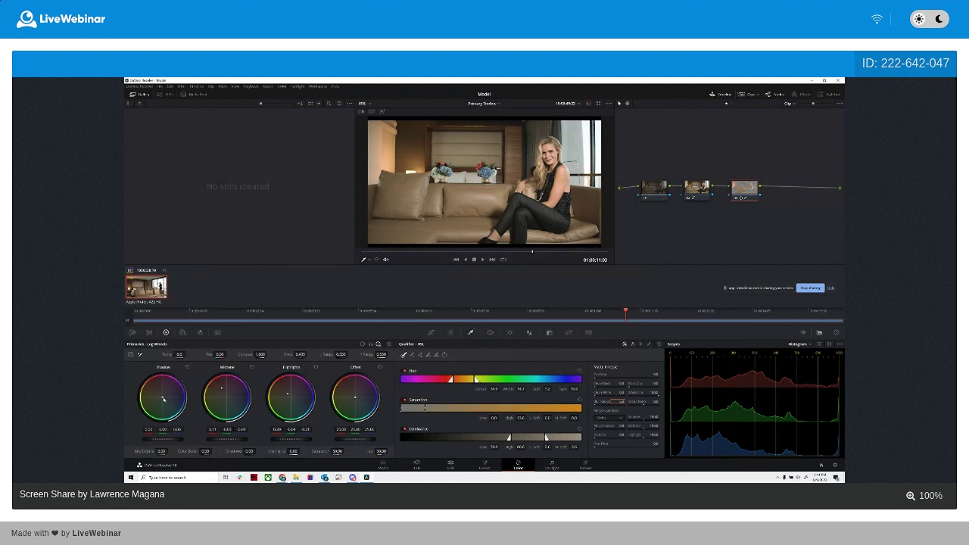
Warm the shadows of the third node's qualified area slightly, and play the clip from 01:00:06:19
left_click_drag(162, 397, 160, 394)
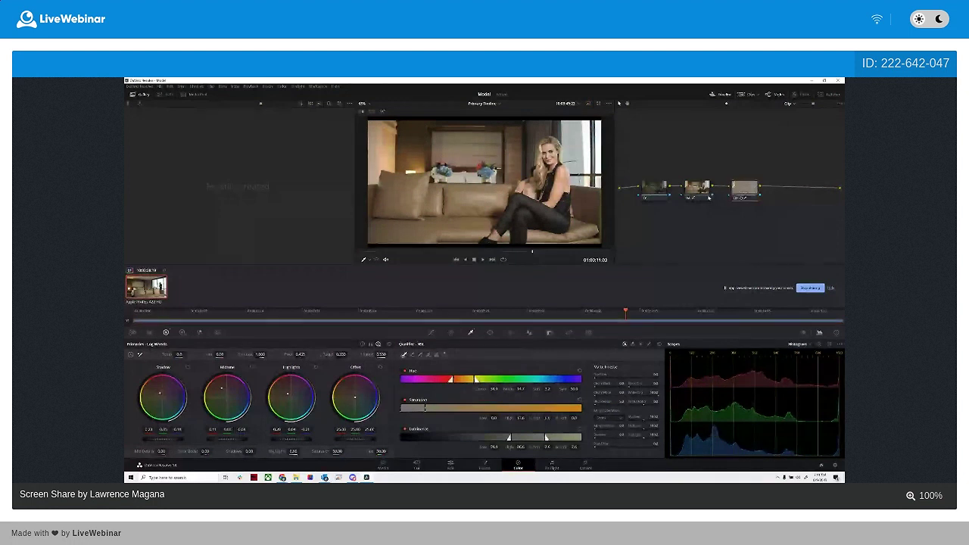
left_click(434, 310)
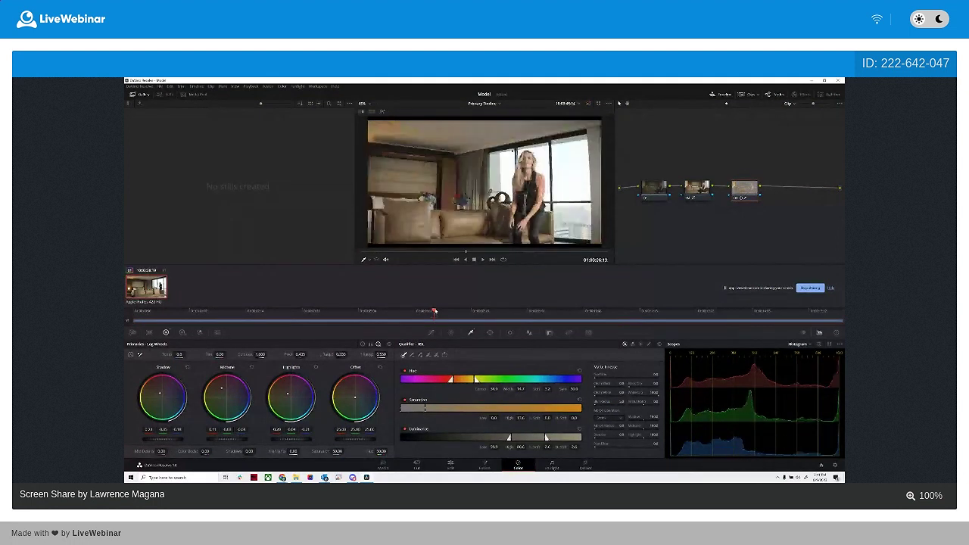
key("space")
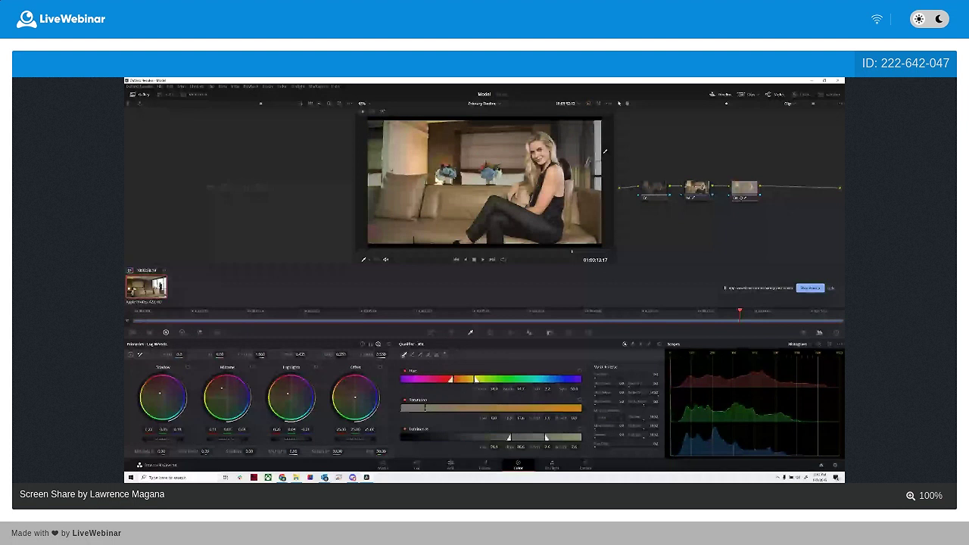
Add a fourth serial node after the third and place it closer to the third node
right_click(766, 190)
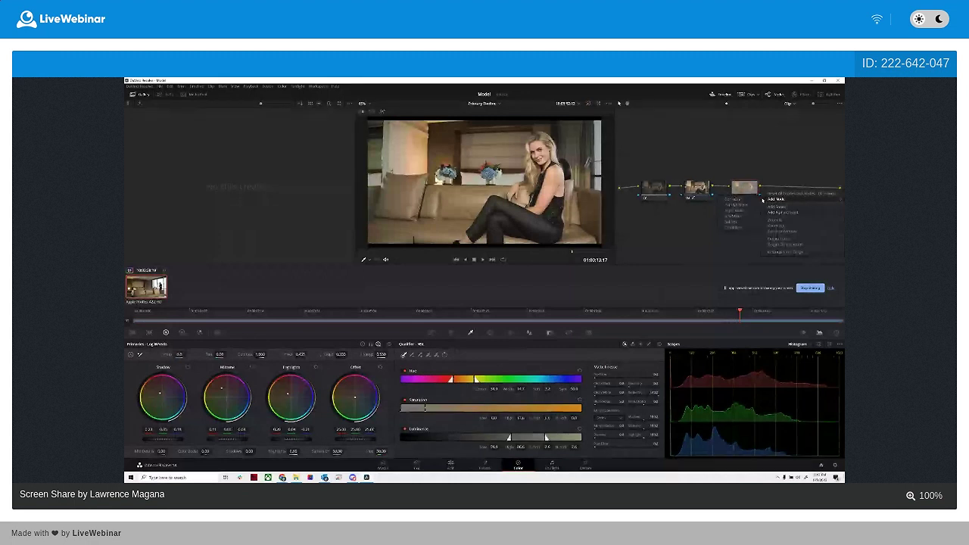
left_click(787, 212)
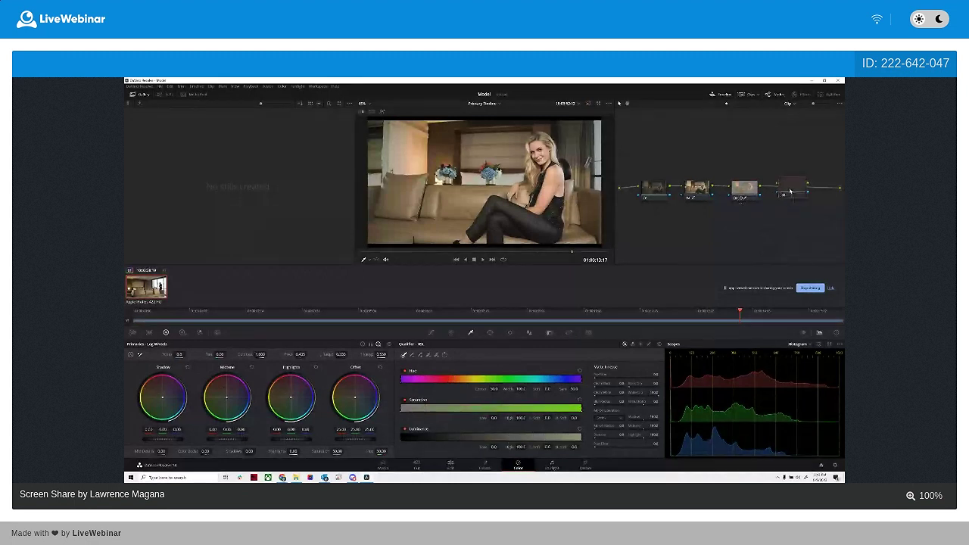
left_click_drag(794, 188, 785, 190)
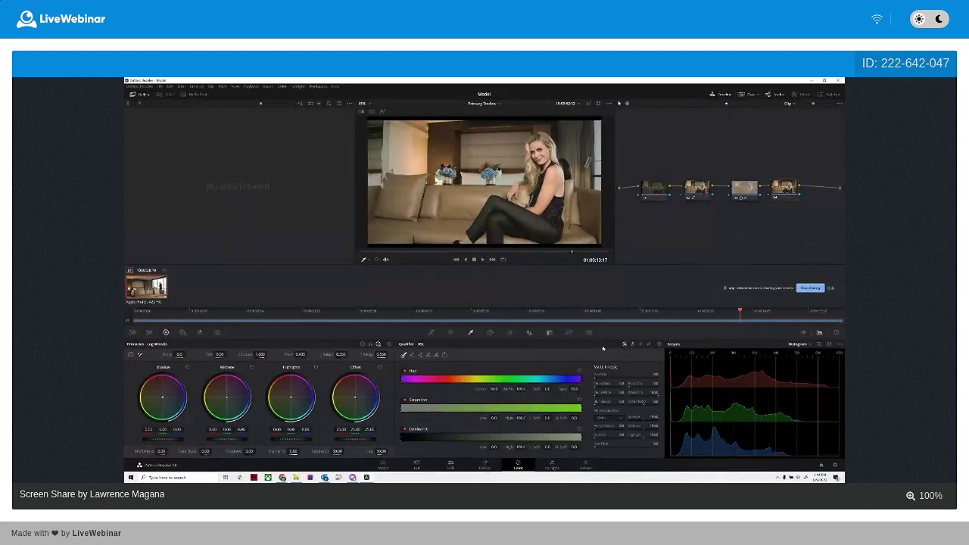
Fine-tune the master level of the third node's midtones and raise its Color Boost
left_click(744, 187)
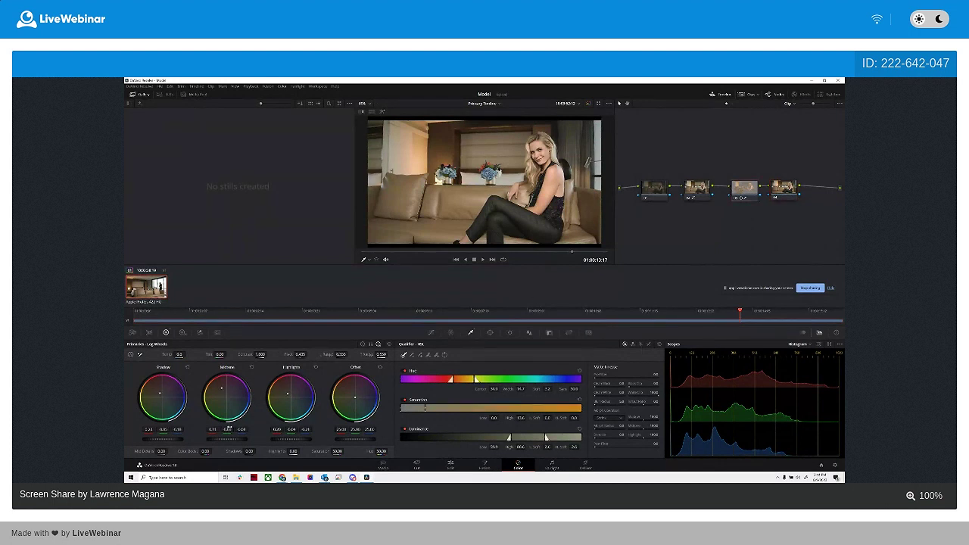
mouse_move(231, 440)
left_mouse_down()
mouse_move(199, 439)
mouse_move(243, 441)
mouse_move(215, 441)
left_mouse_up()
left_click_drag(216, 442, 219, 438)
type("20")
key("Return")
left_click(209, 452)
Raise the third node's Saturation slightly
left_click_drag(334, 453, 344, 451)
left_click(338, 452)
left_click_drag(337, 452, 340, 451)
Try Color Boost at 100.00 on the third node, compare it by undoing and redoing, and undo it
left_click_drag(204, 452, 214, 452)
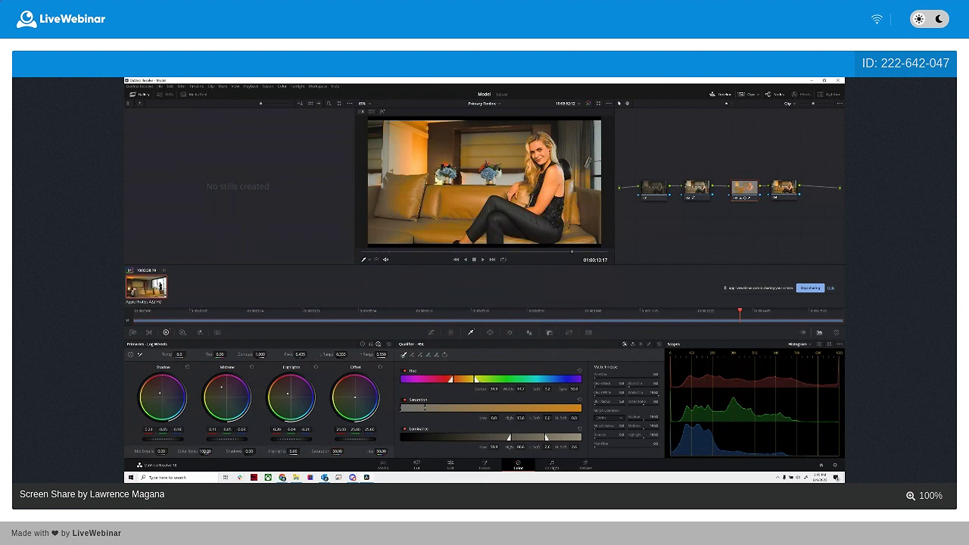
key("ctrl+z")
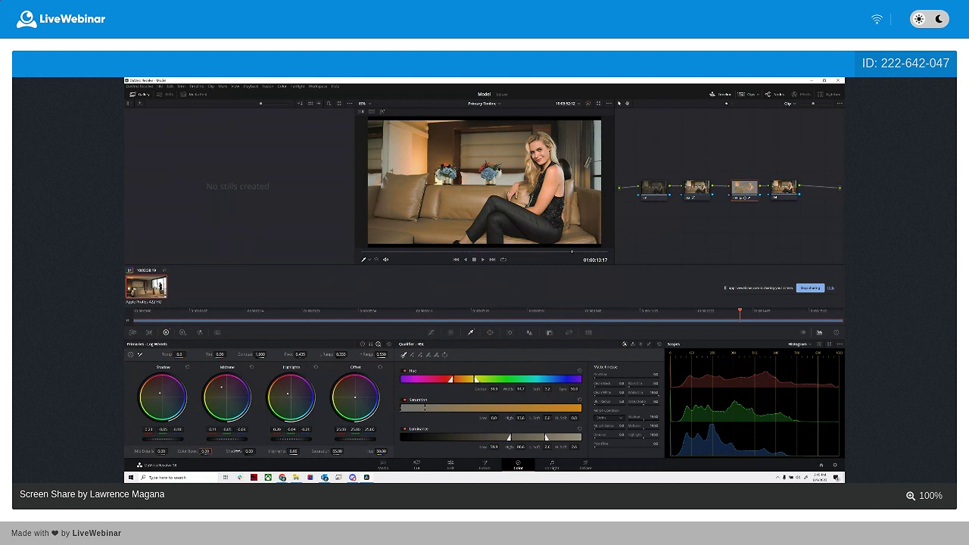
key("ctrl+shift+z")
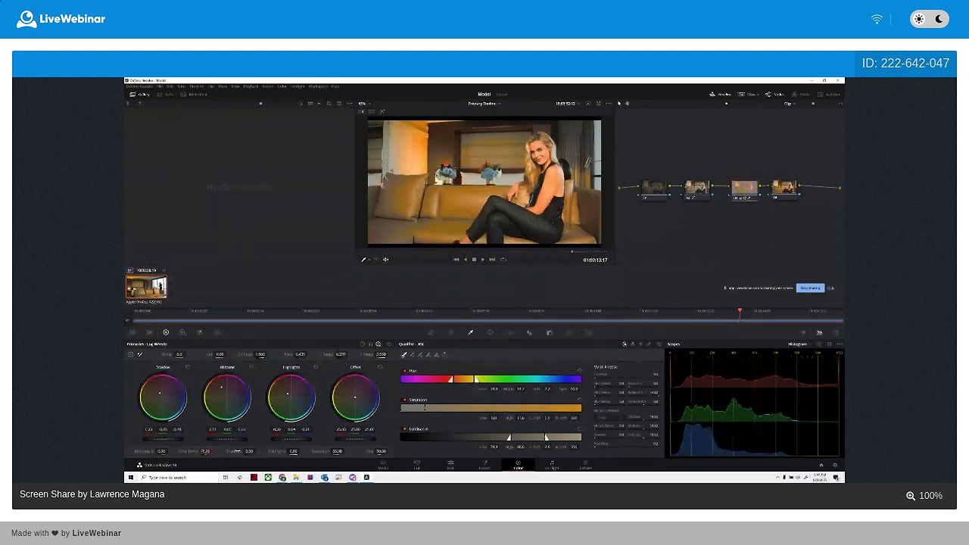
key("ctrl+z")
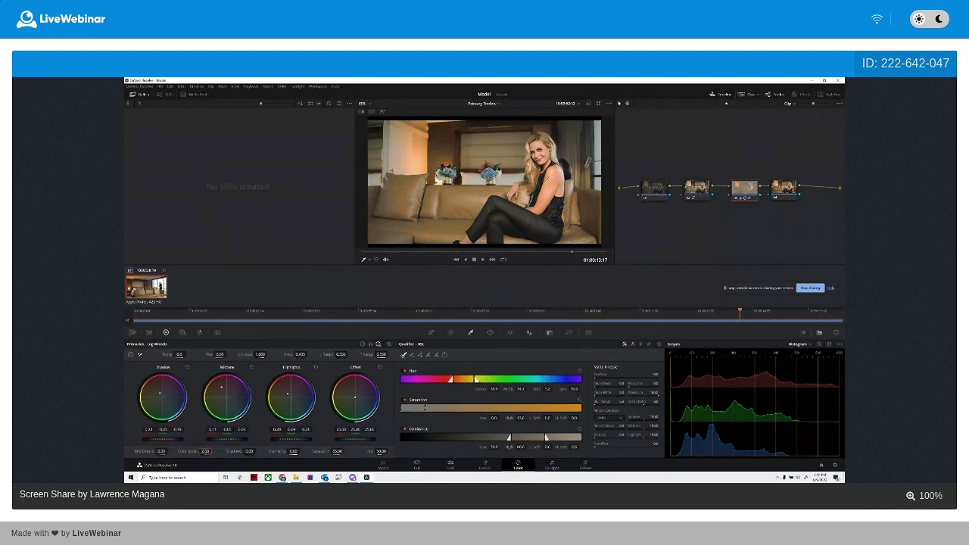
Play back the graded clip, and select the fourth node and space it slightly further from the third
left_click(335, 449)
key("space")
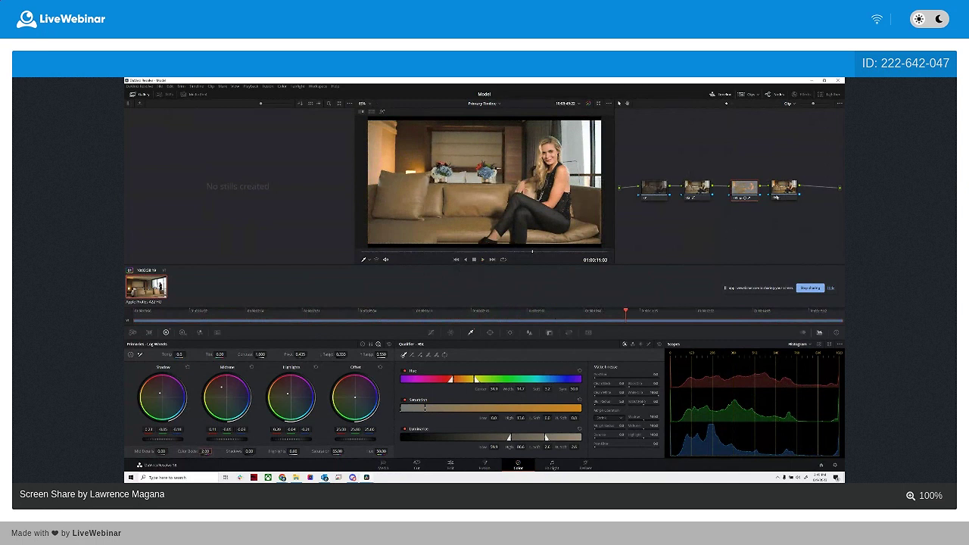
left_click(781, 191)
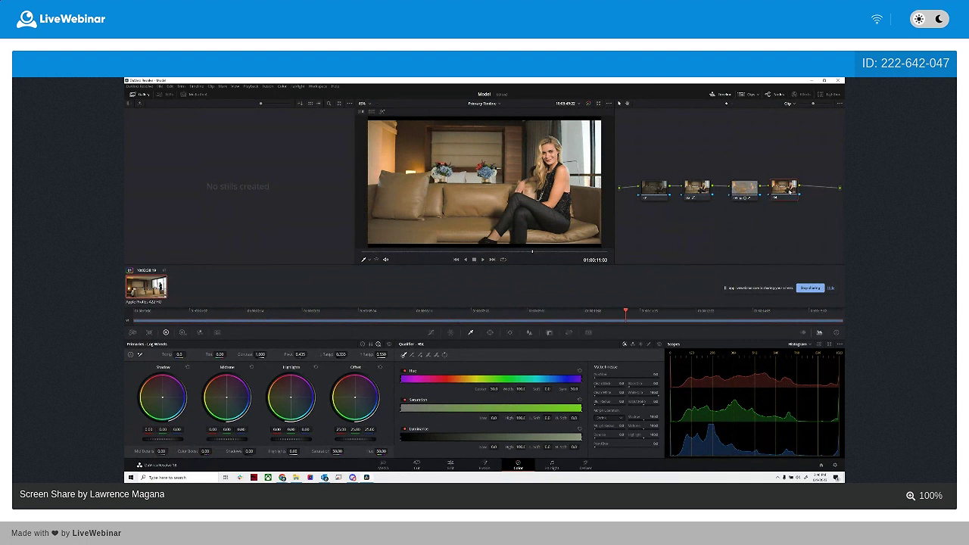
left_click_drag(795, 190, 800, 190)
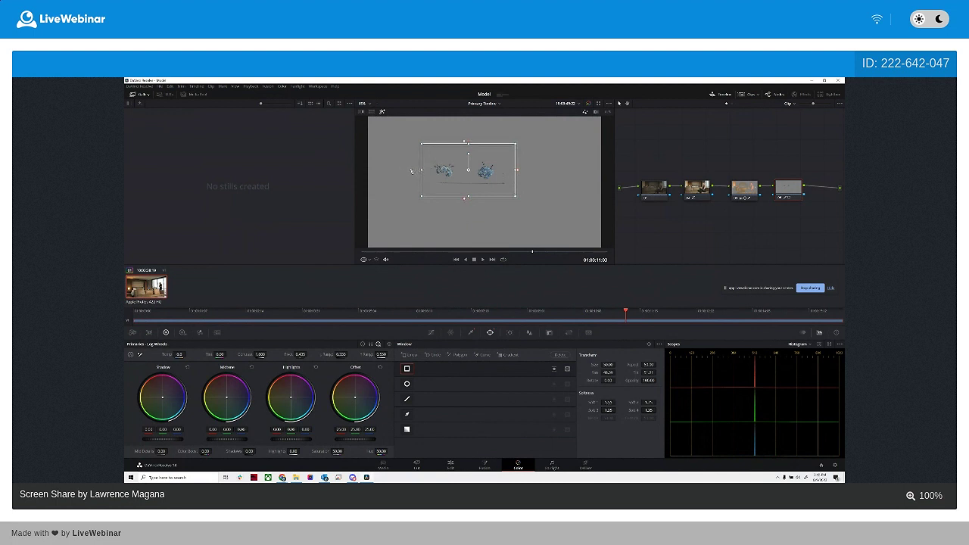
Widen the soft edges on all four sides of the fourth node's rectangular window around the flowers
left_click_drag(412, 171, 414, 172)
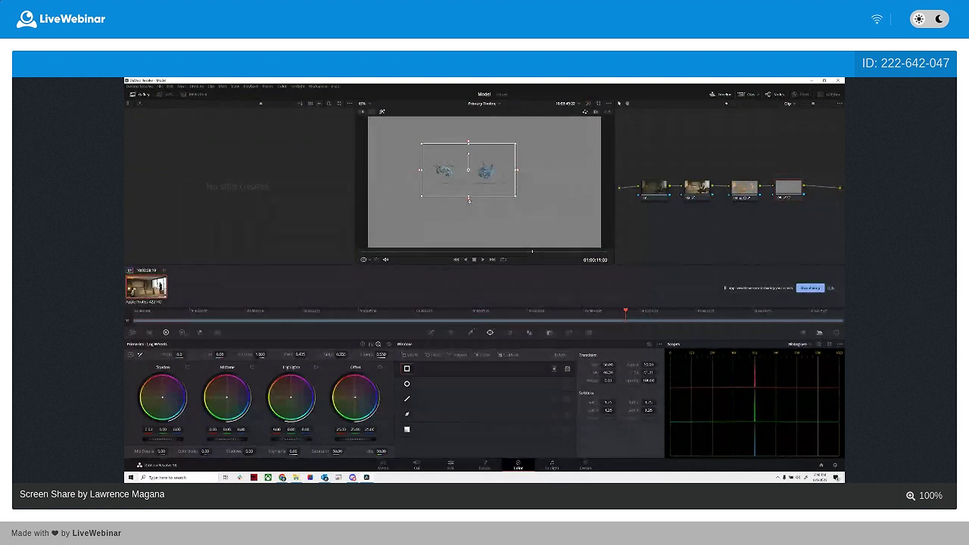
left_click_drag(468, 202, 469, 205)
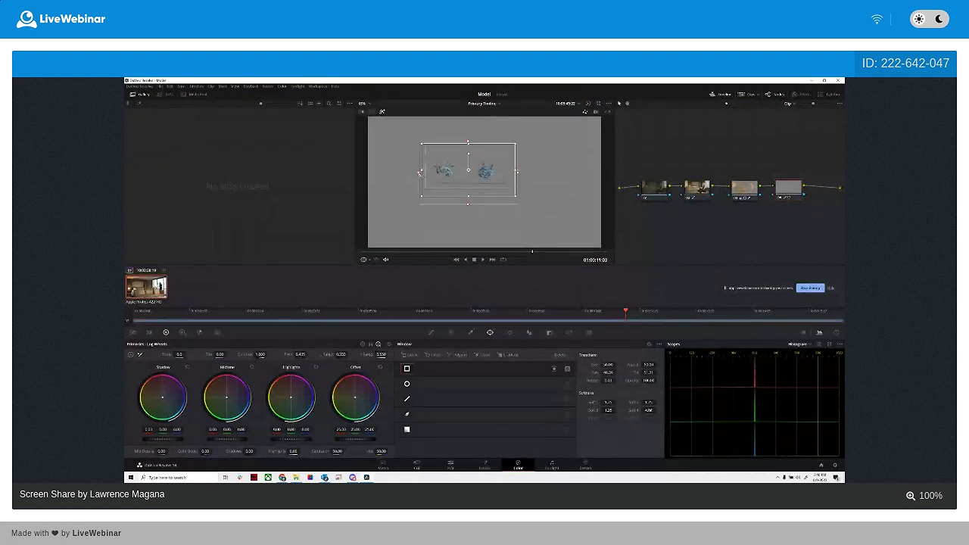
left_click_drag(421, 172, 416, 173)
left_click_drag(468, 141, 468, 136)
left_click_drag(526, 174, 521, 174)
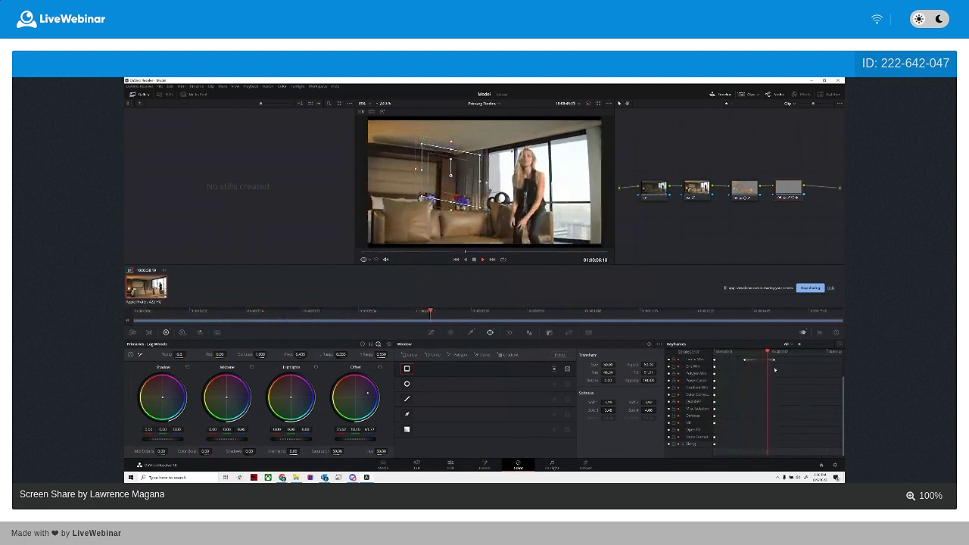
Stop playback and expand the keyframe tracks of Corrector 4 to look through its parameters
key("space")
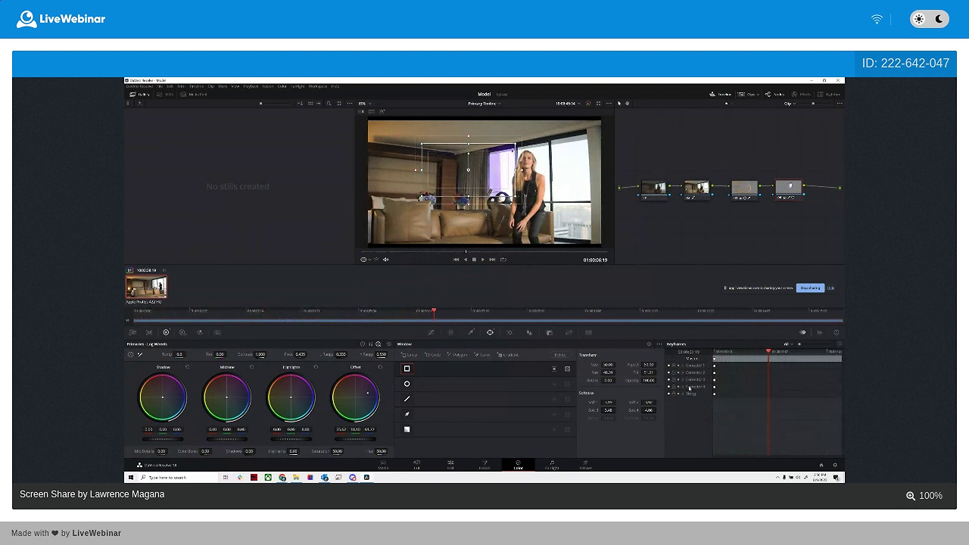
left_click(683, 387)
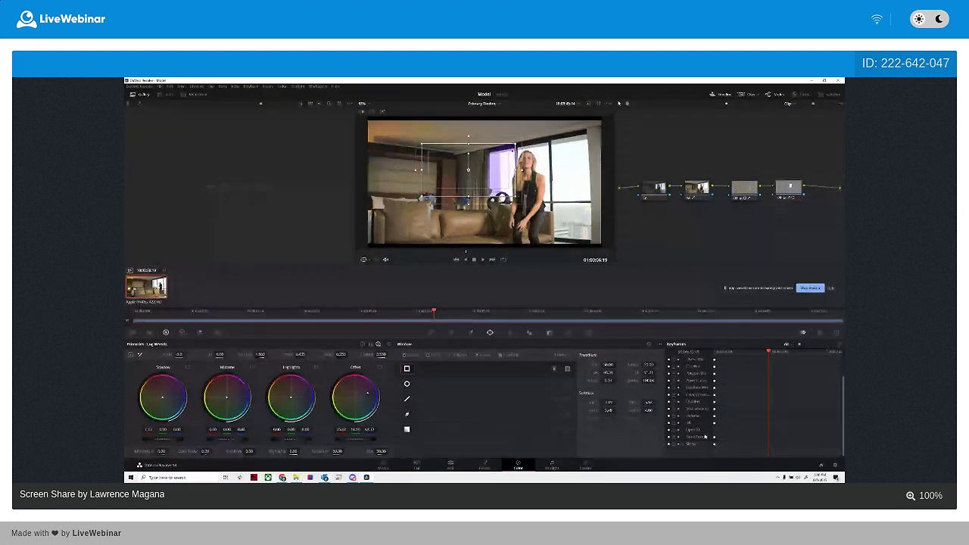
scroll(704, 437, "up", 2)
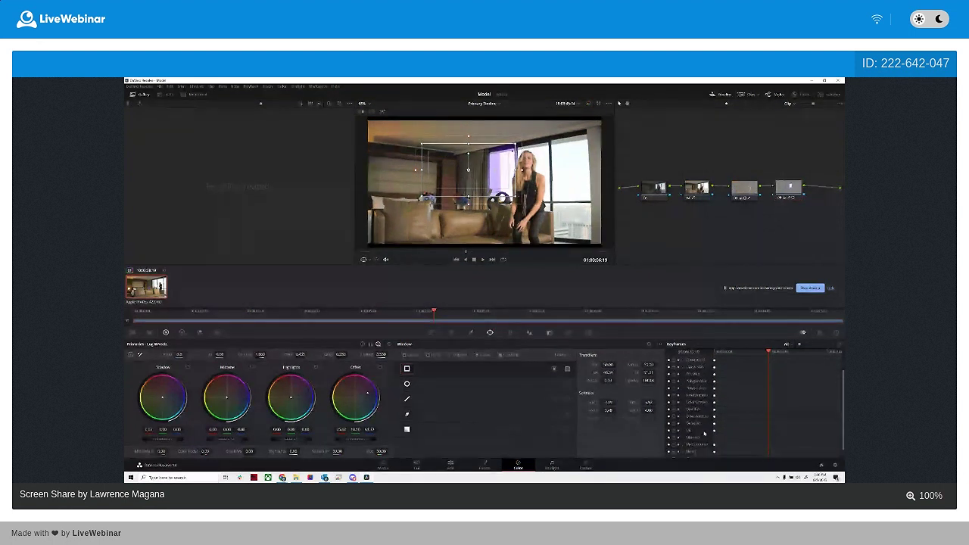
scroll(695, 442, "down", 2)
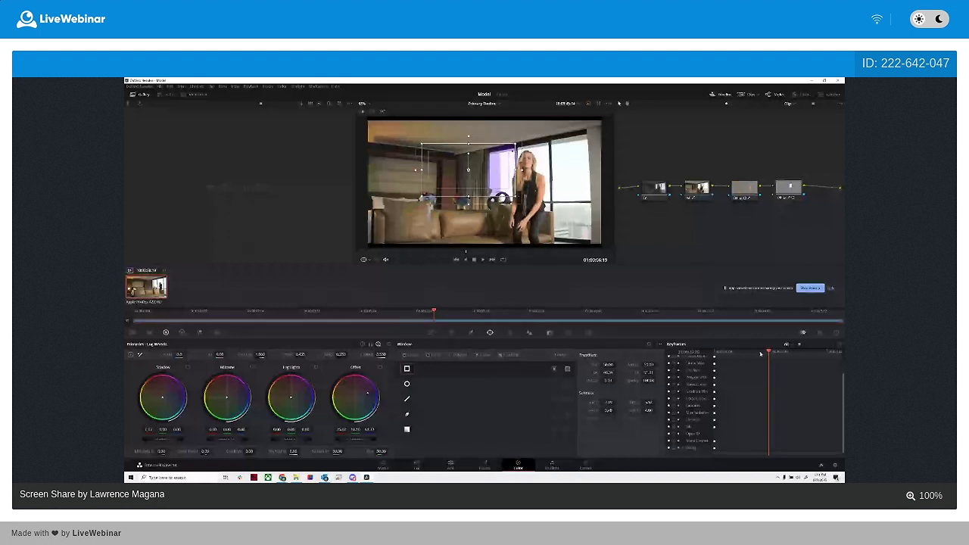
Play the clip from its start to 01:00:02:17, and view the scopes before returning to the keyframe tracks
key("Home")
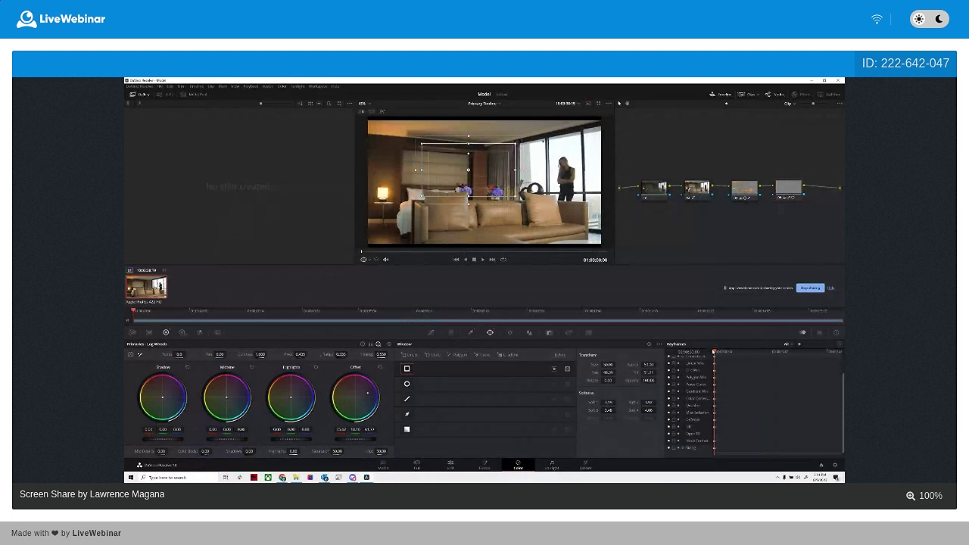
key("space")
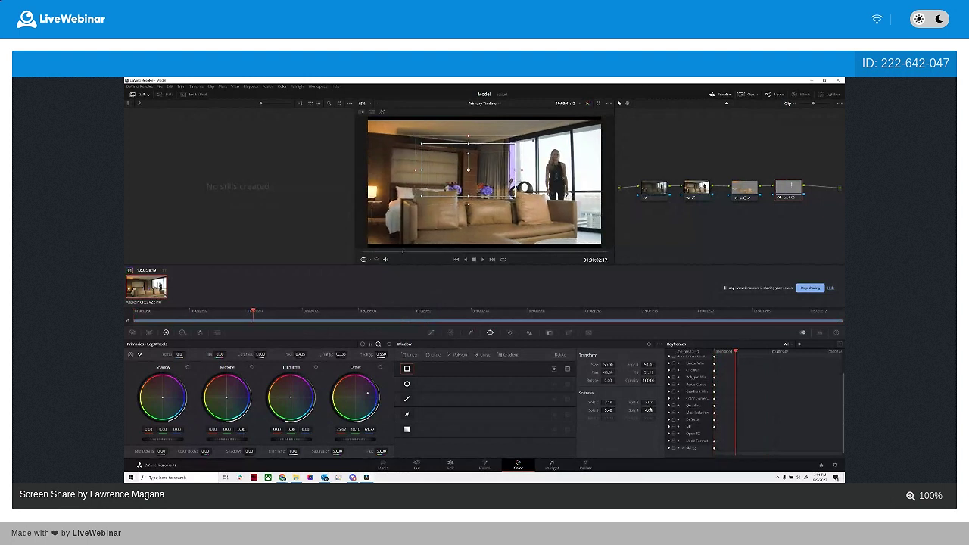
scroll(683, 385, "up", 2)
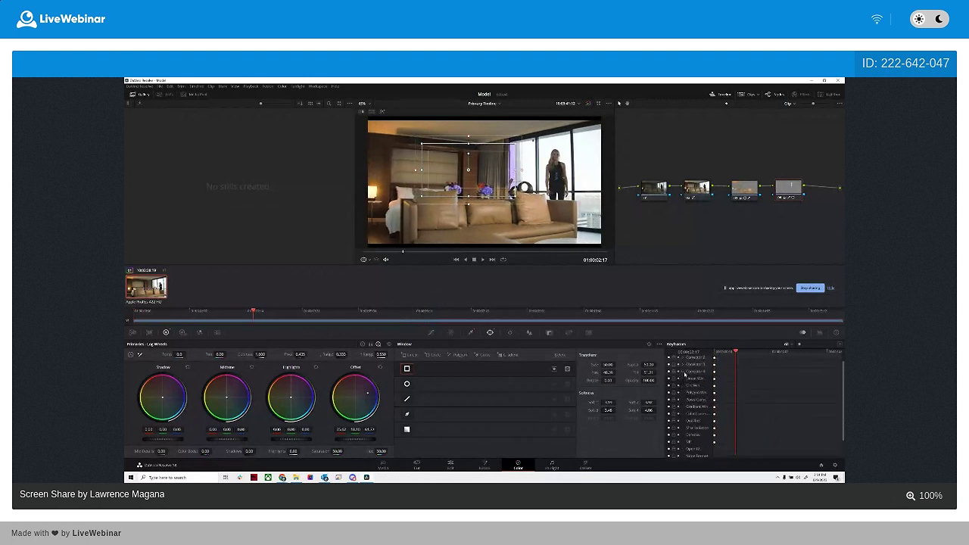
left_click(820, 333)
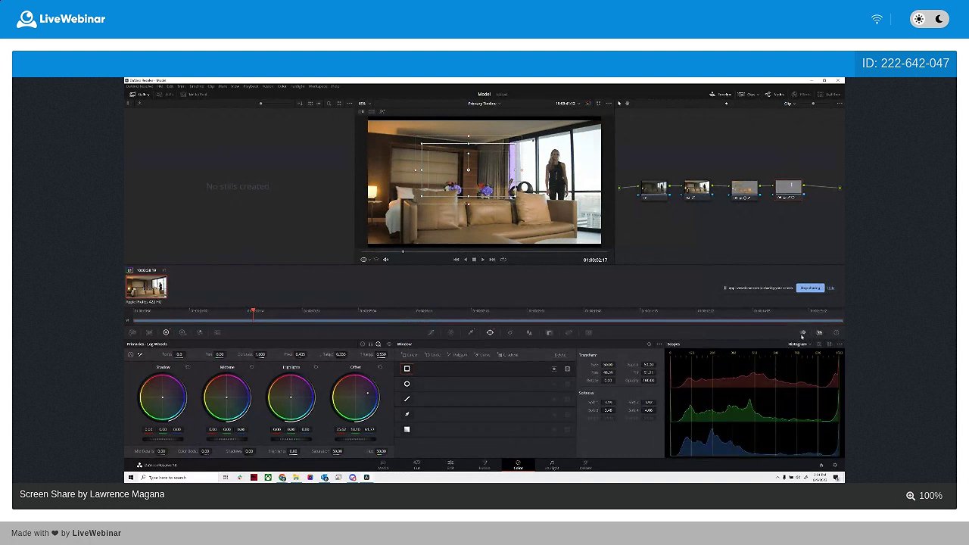
left_click(801, 336)
left_click(702, 352)
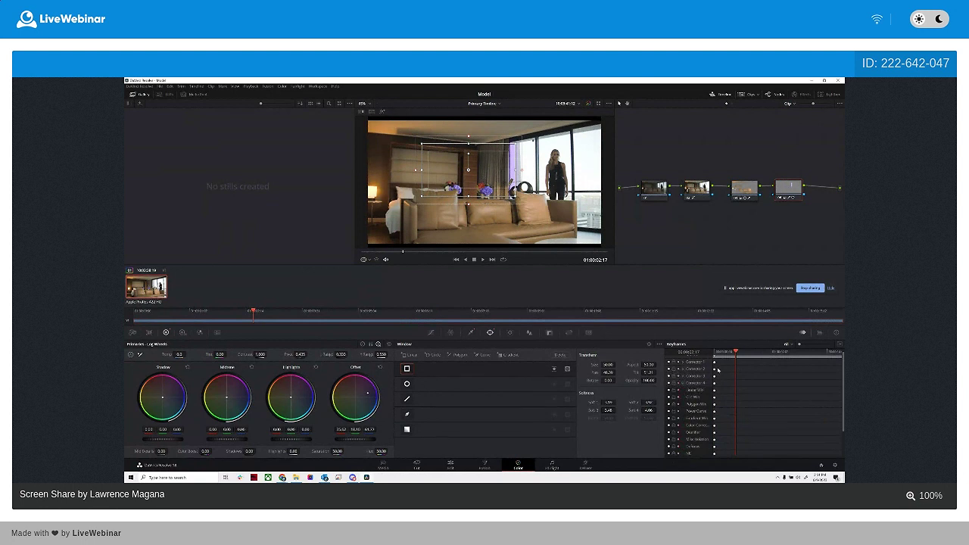
Go to 01:00:00:12 and narrow the fourth node's window from its right edge to keyframe it
left_click_drag(735, 352, 717, 350)
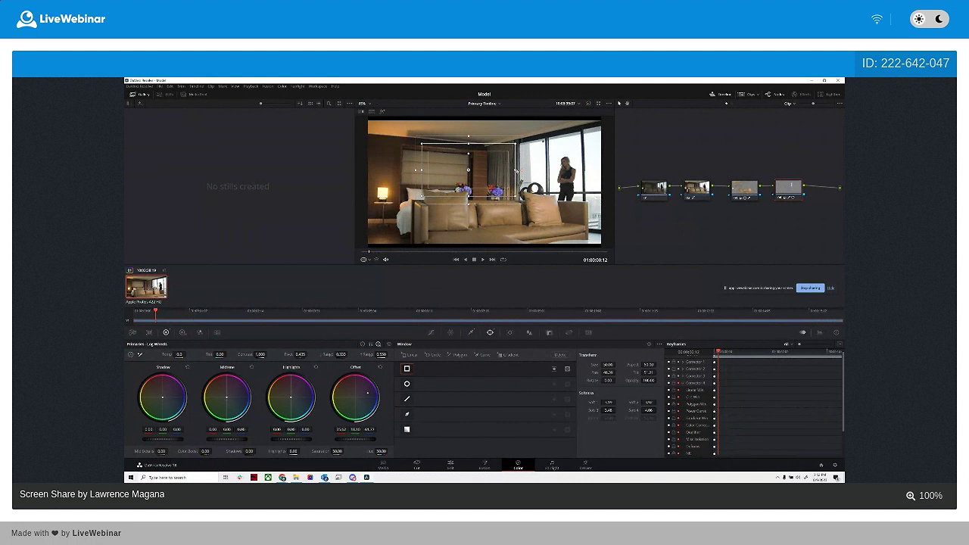
left_click_drag(517, 173, 504, 172)
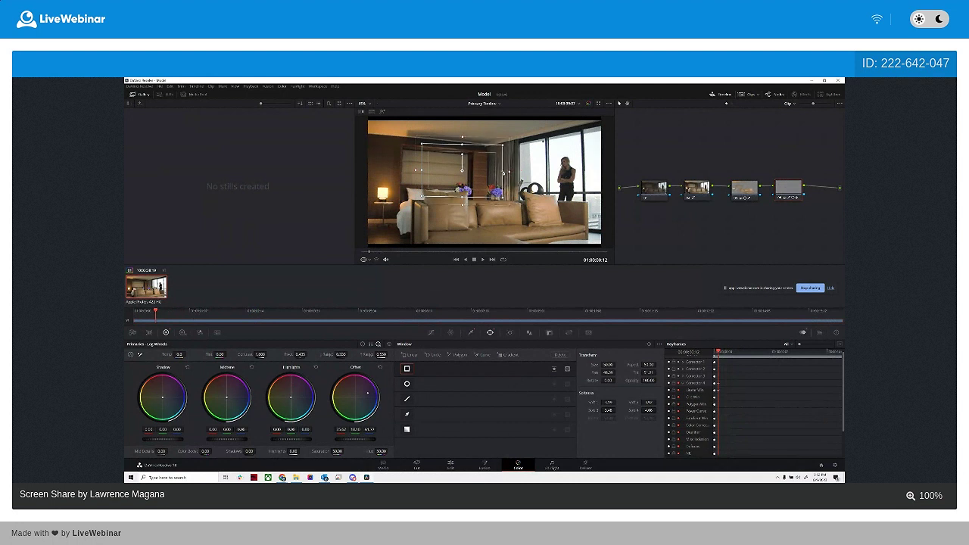
Keyframe the fourth node's window narrower from its right edge at 01:00:03:09 and again at 01:00:04:21
left_click_drag(713, 346, 741, 354)
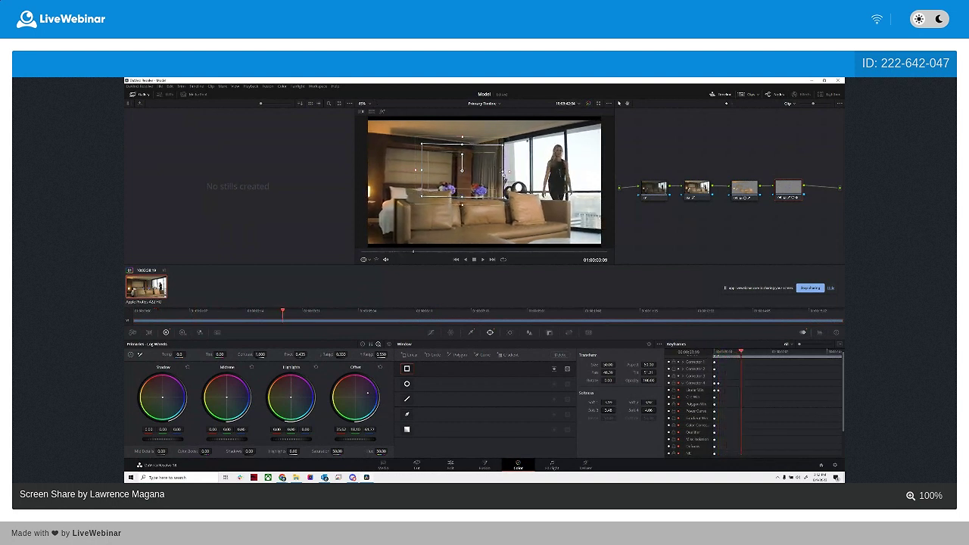
left_click_drag(503, 173, 488, 173)
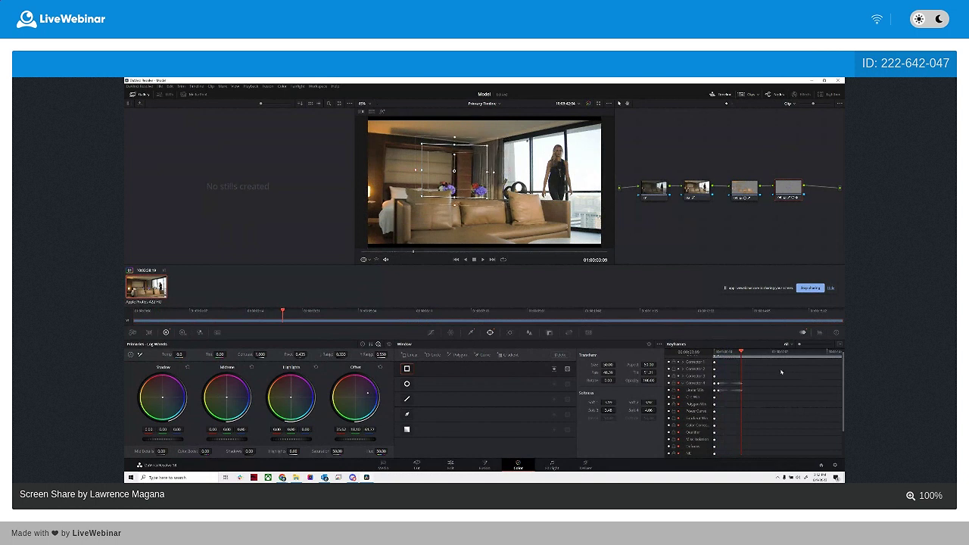
left_click_drag(741, 353, 753, 352)
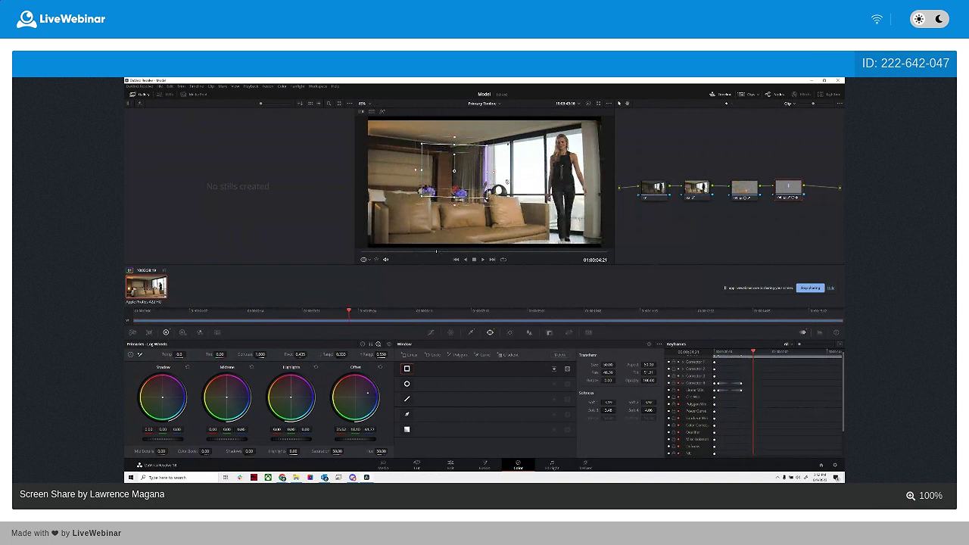
left_click_drag(488, 174, 479, 173)
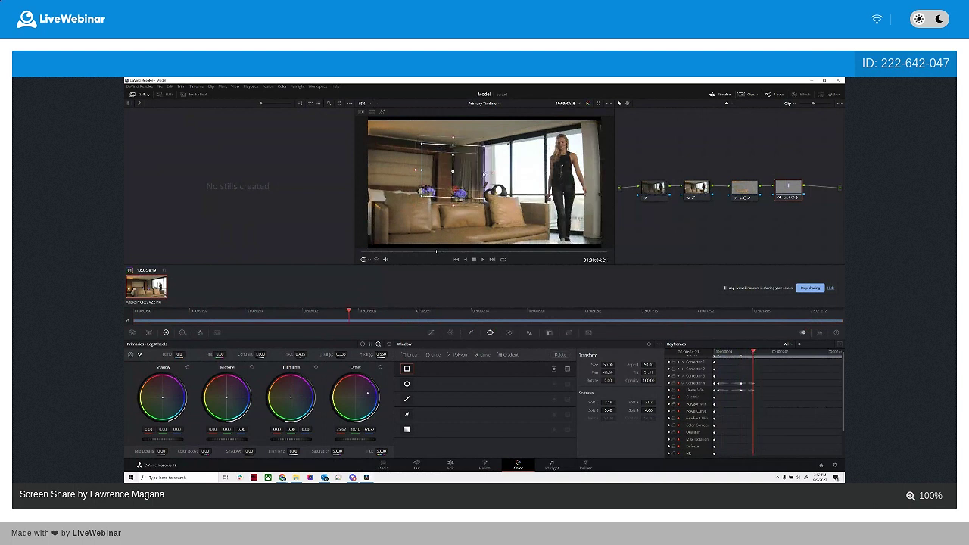
left_click(720, 384)
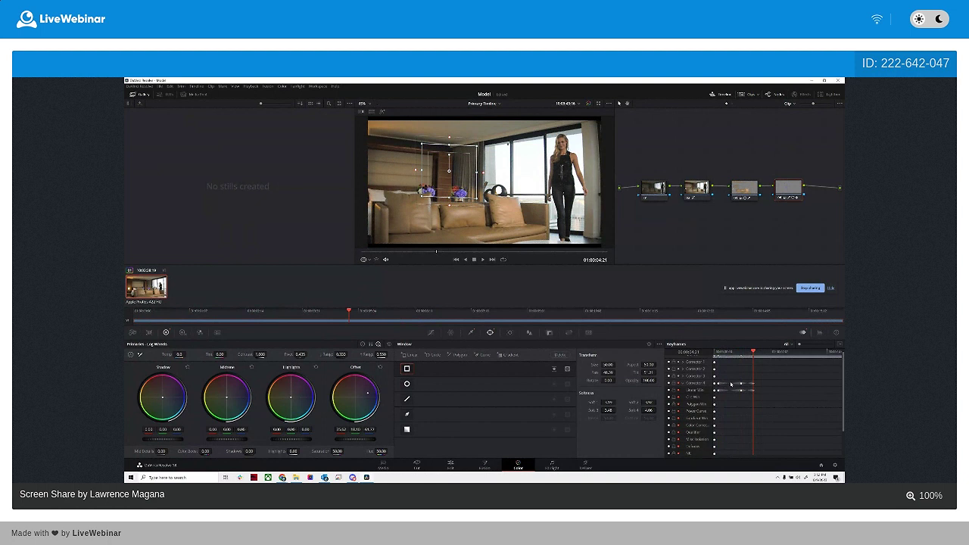
left_click_drag(727, 384, 745, 386)
left_click(740, 385)
Keyframe the window wider from its right edge at 01:00:08:03 and 01:00:09:18 so it covers both flower arrangements
left_click_drag(753, 352, 780, 362)
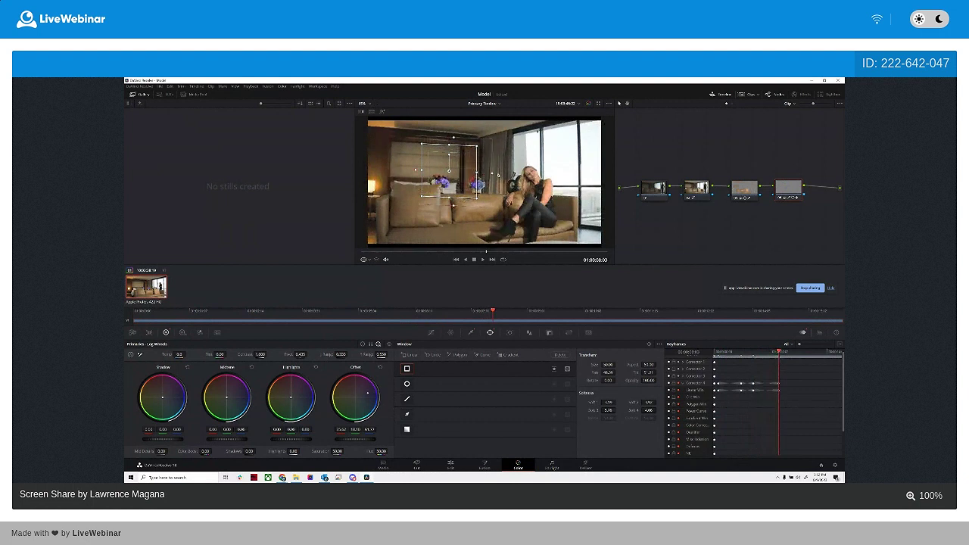
left_click_drag(482, 174, 490, 174)
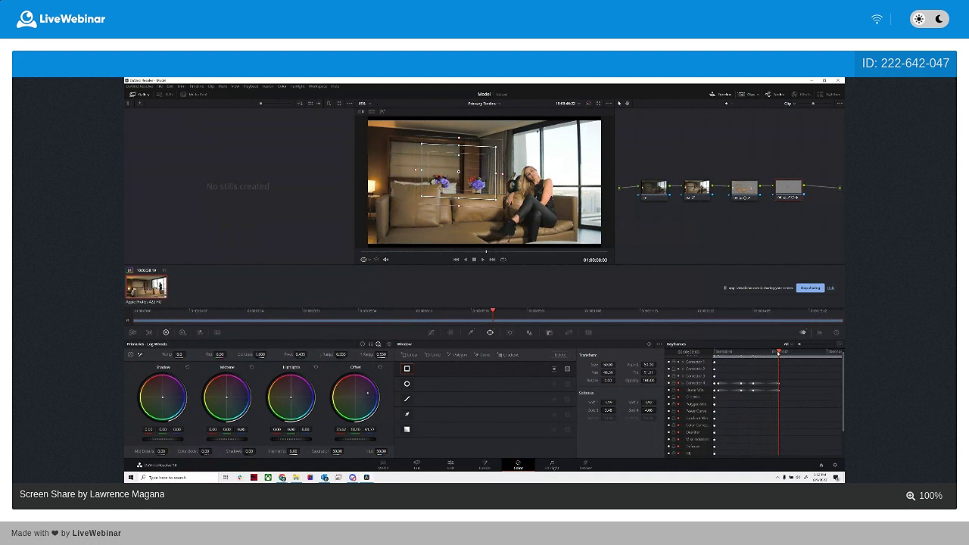
key("space")
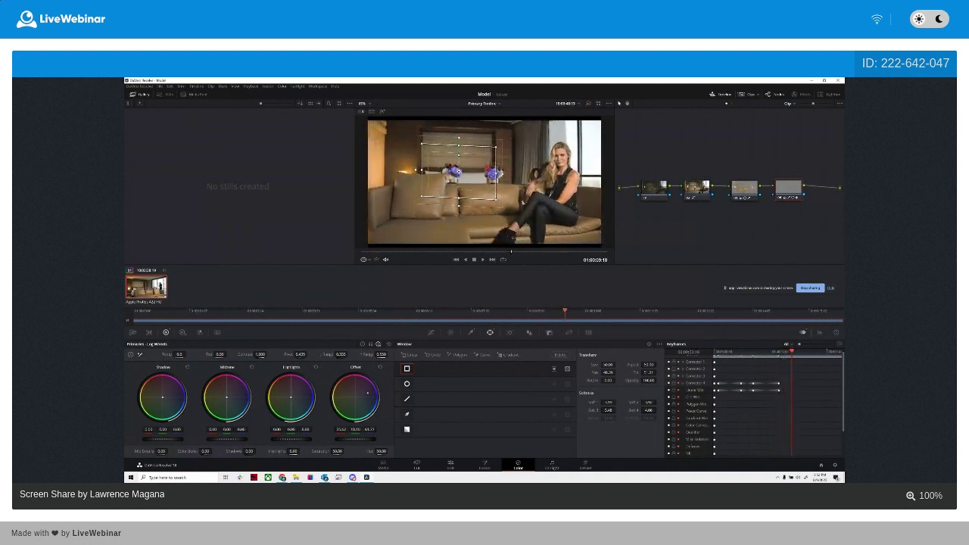
left_click_drag(504, 175, 517, 176)
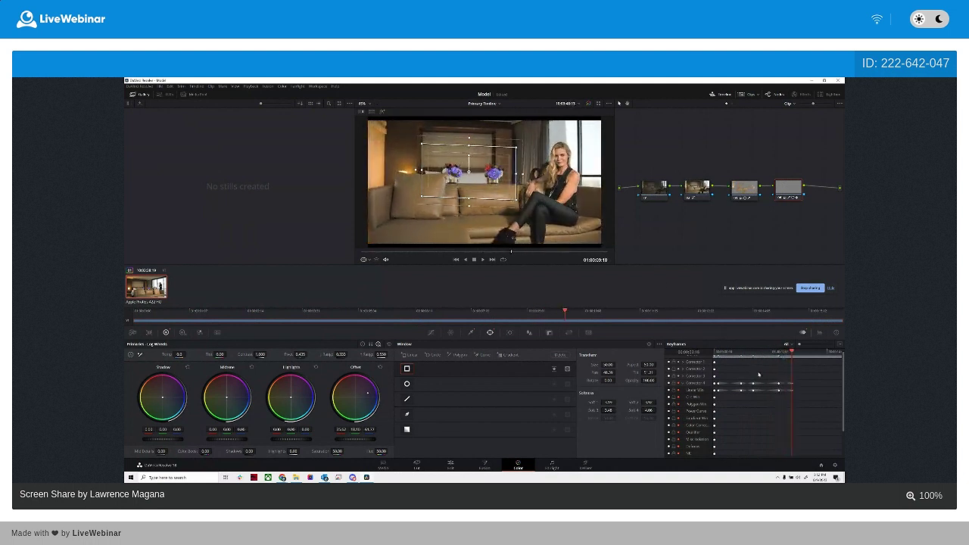
left_click_drag(791, 353, 808, 355)
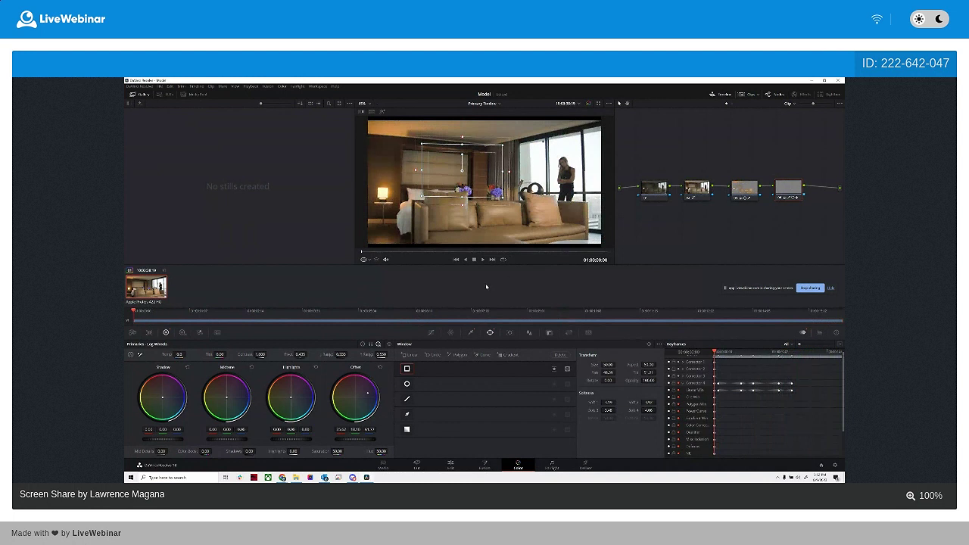
Play the clip from the start to review the keyframed window, and reselect the fourth node
left_click(713, 382)
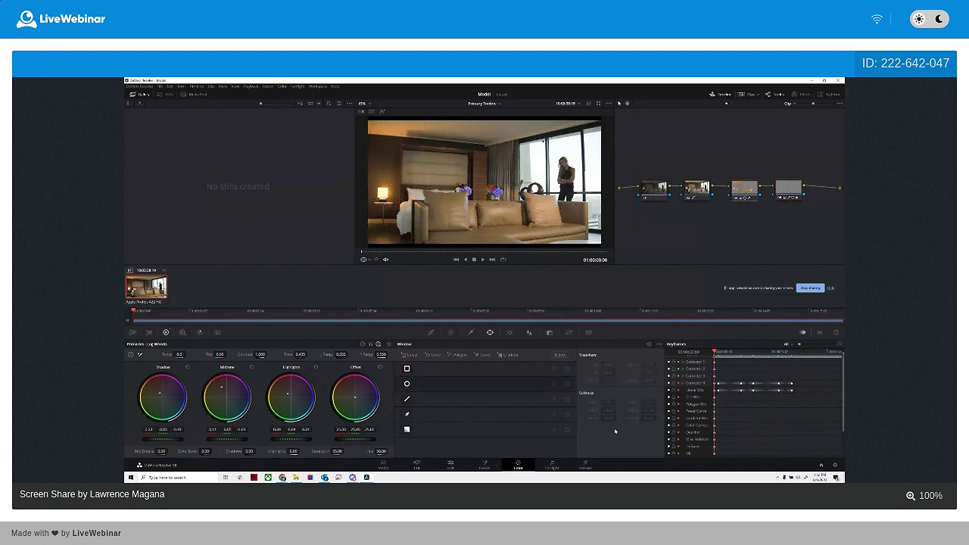
key("space")
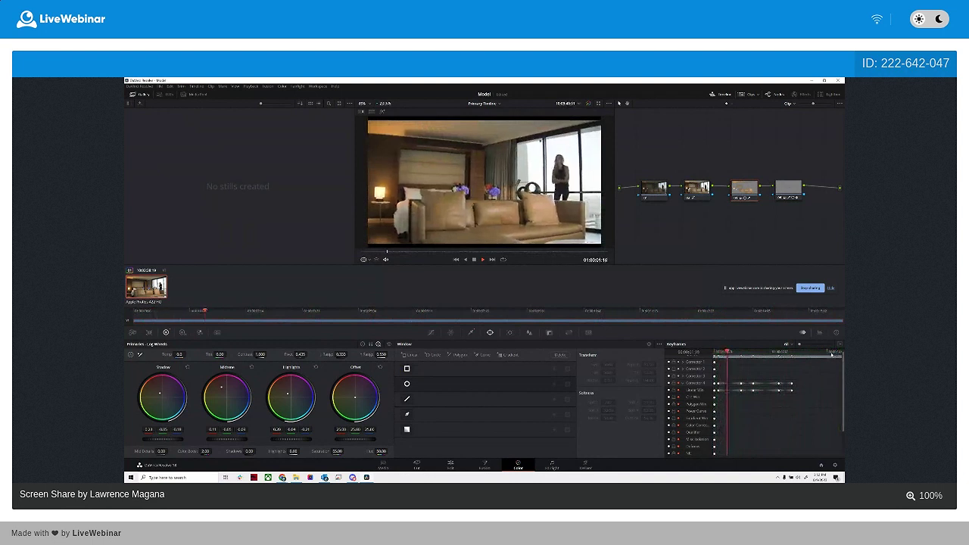
left_click(780, 192)
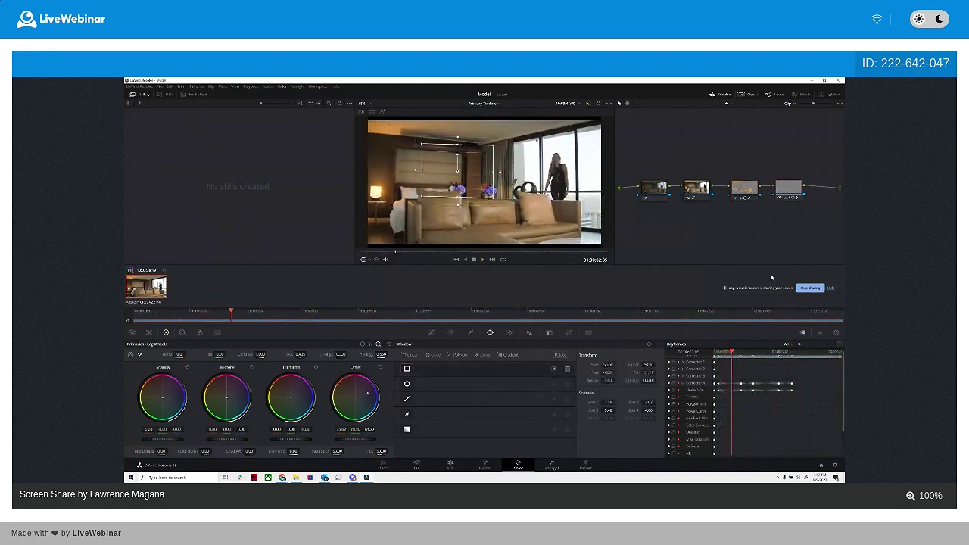
left_click_drag(733, 358, 712, 355)
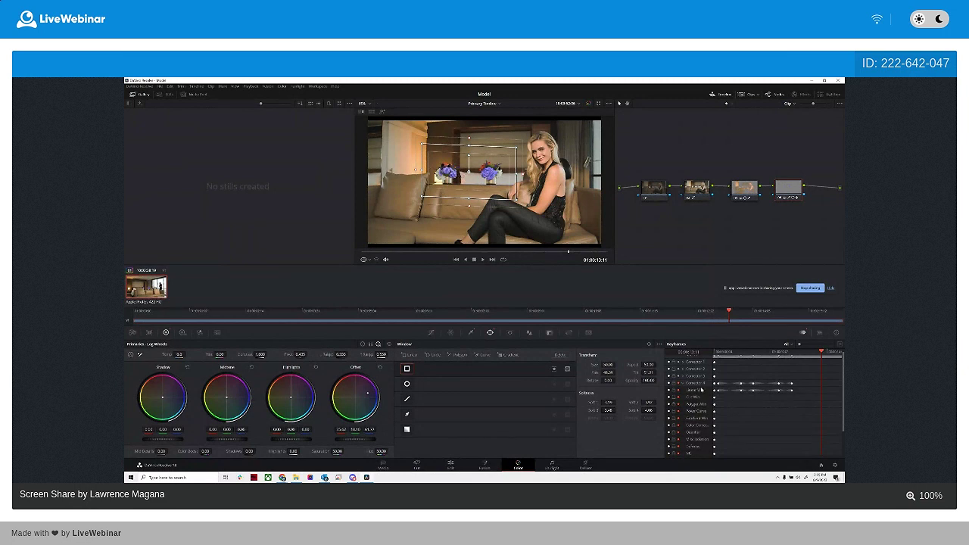
Try deleting the Corrector 4 keyframes, and check the third node's keyframe tracks
left_click(678, 383)
left_click_drag(744, 384, 713, 396)
key("Delete")
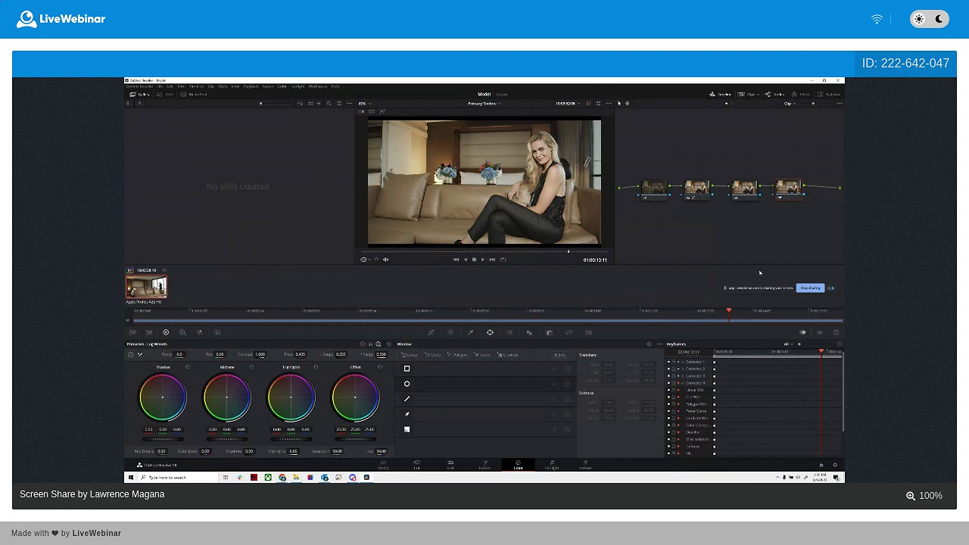
left_click(745, 195)
left_click(741, 406)
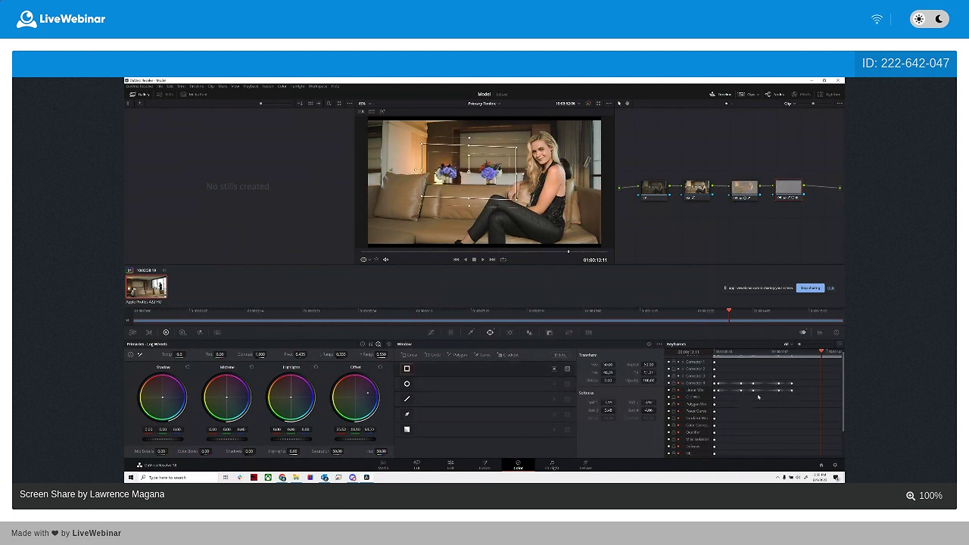
Delete the fourth node's window keyframes that come after the one at 01:00:00:12
left_click_drag(805, 375, 731, 403)
key("Delete")
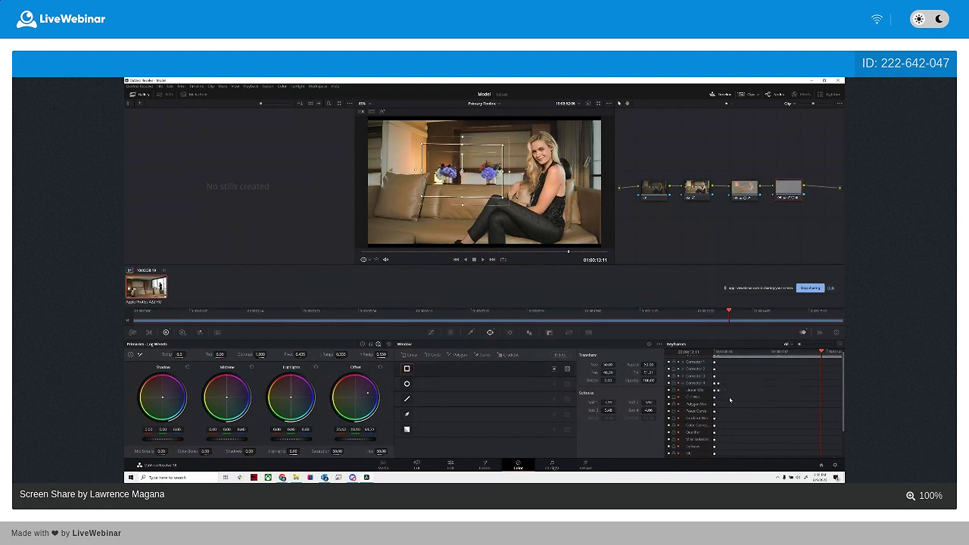
Move the window down and right over the flowers at the clip's start, and remove the remaining keyframe at 01:00:00:12
left_click(716, 353)
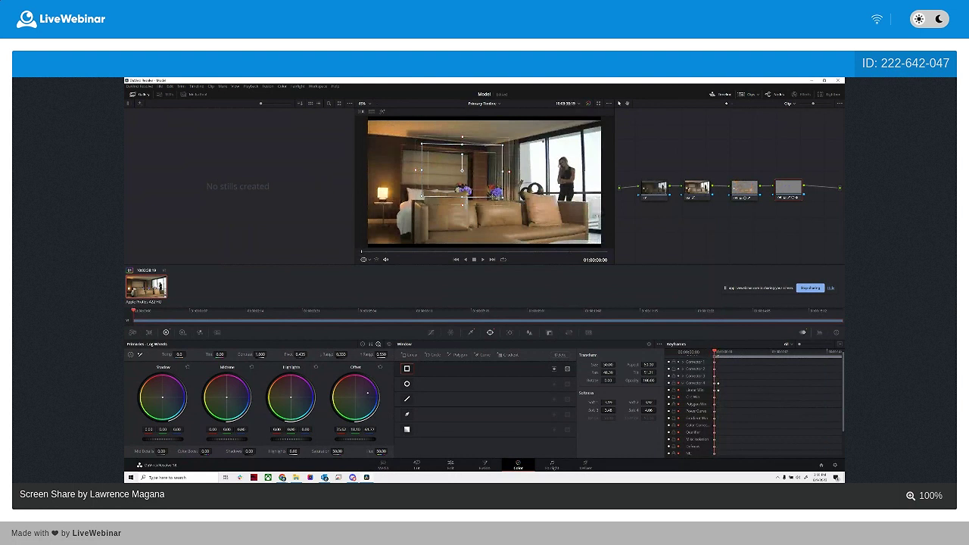
left_click_drag(479, 172, 488, 183)
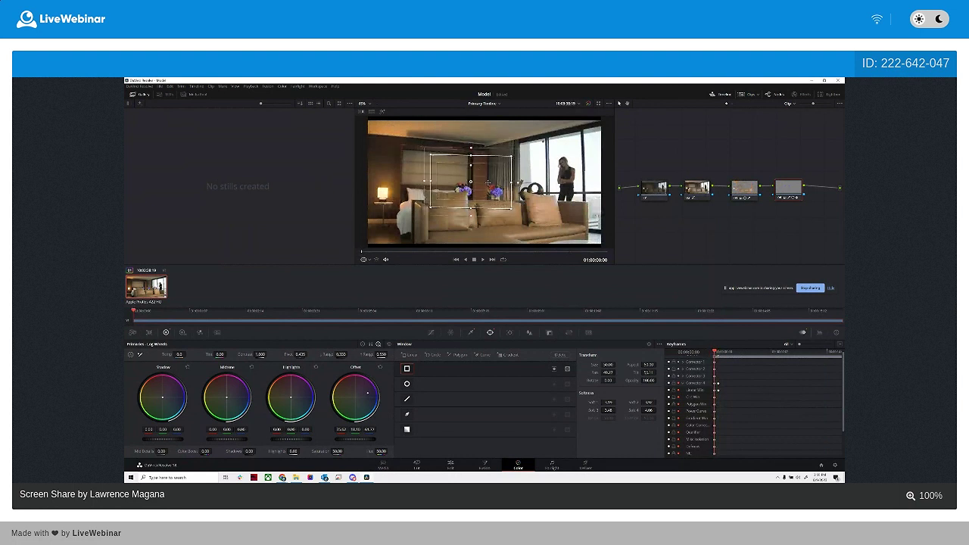
left_click_drag(724, 381, 718, 393)
View the scopes, and return to the keyframe tracks of the fourth node
left_click(819, 333)
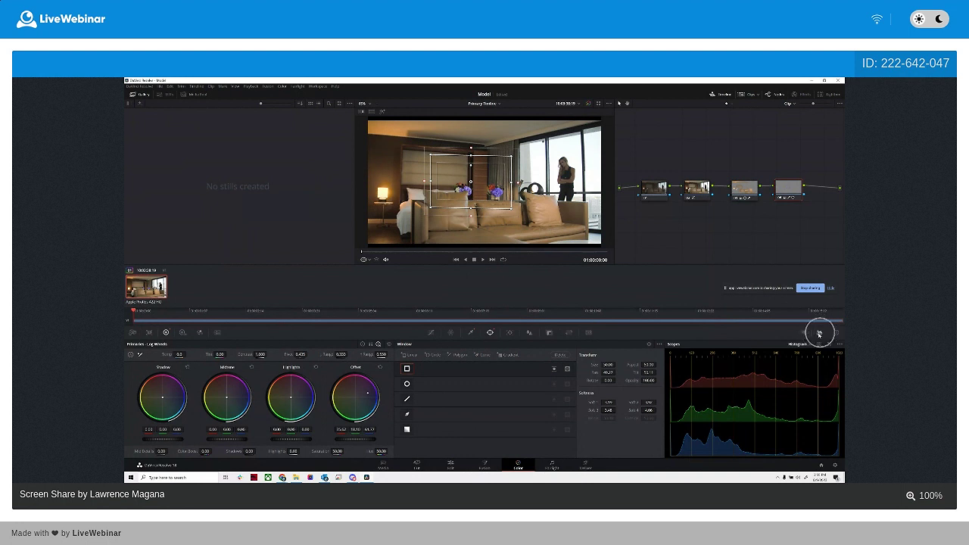
left_click(804, 336)
left_click(804, 335)
left_click(804, 335)
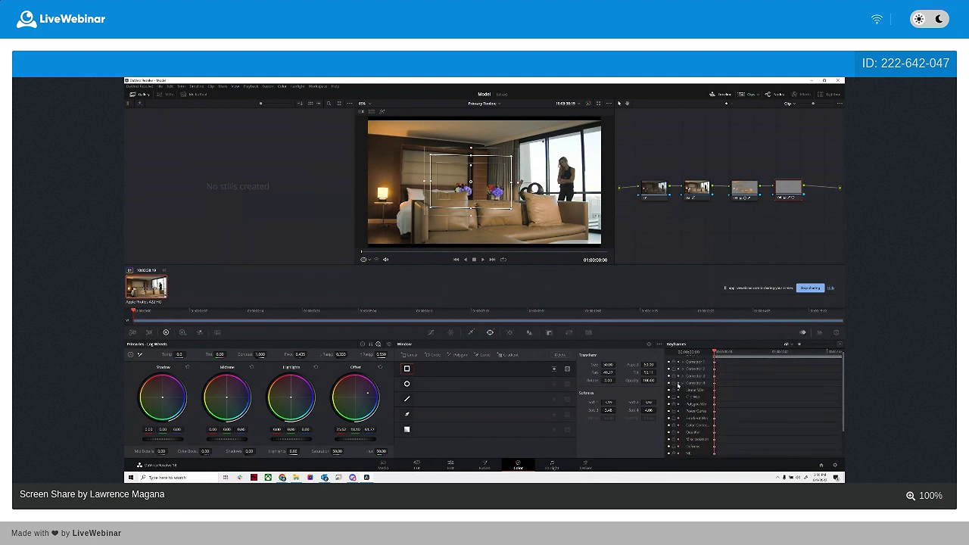
Keyframe the fourth node's window at 01:00:01:17 by pulling its right edge inward to the right-hand flowers
left_click(717, 352)
left_click_drag(717, 352, 727, 352)
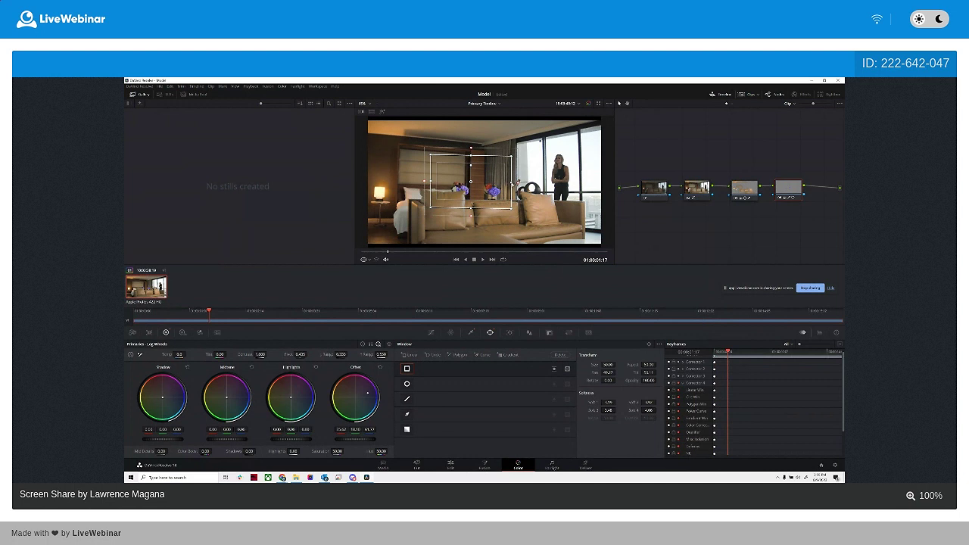
left_click_drag(517, 182, 502, 184)
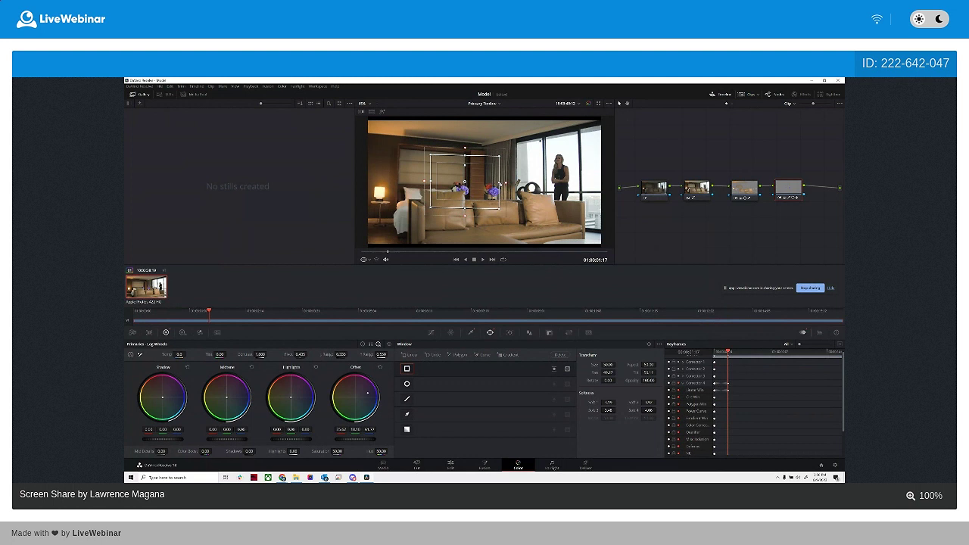
left_click(727, 386)
left_click(727, 386)
left_click(728, 386)
left_click(728, 352)
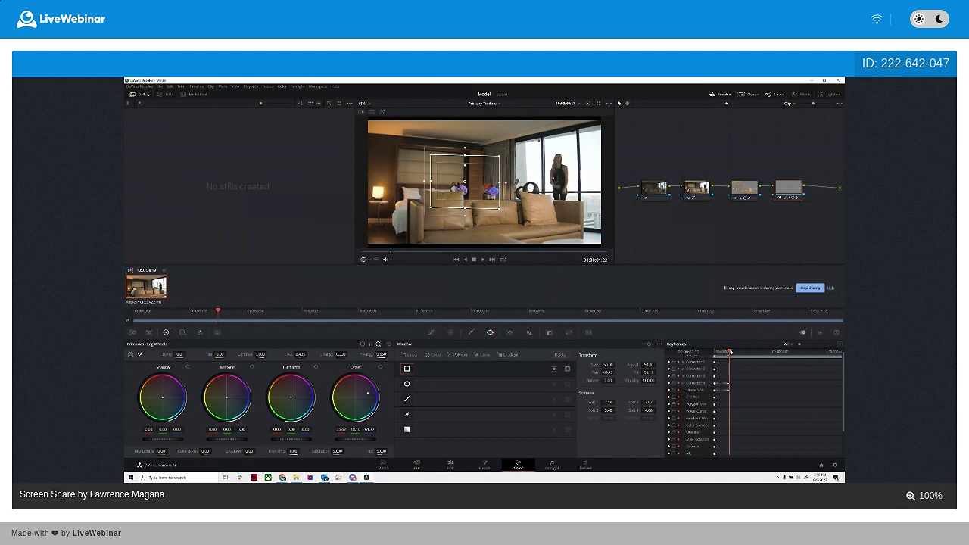
Narrow the window's right side further at 01:00:03:09 and 01:00:04:09 so it follows the flowers
left_click_drag(729, 352, 742, 352)
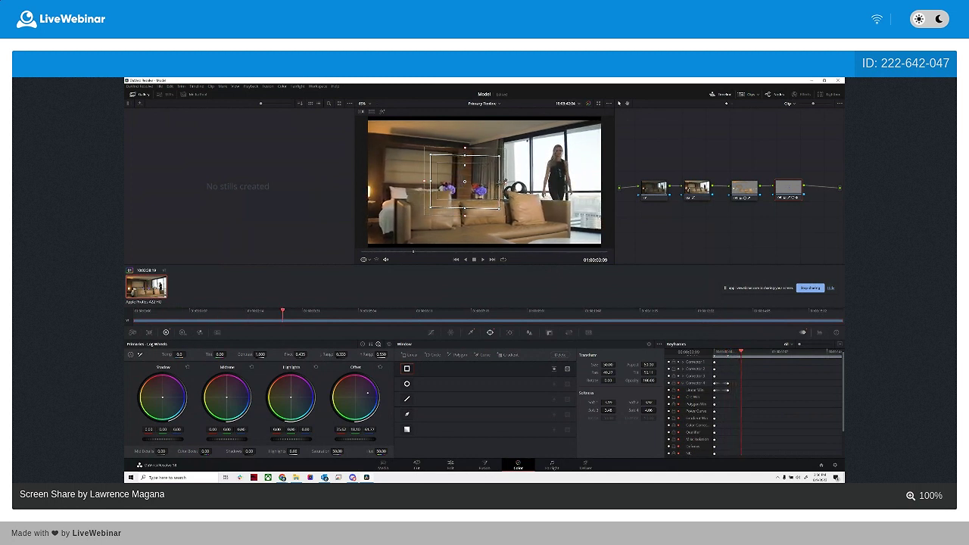
left_click_drag(506, 182, 489, 183)
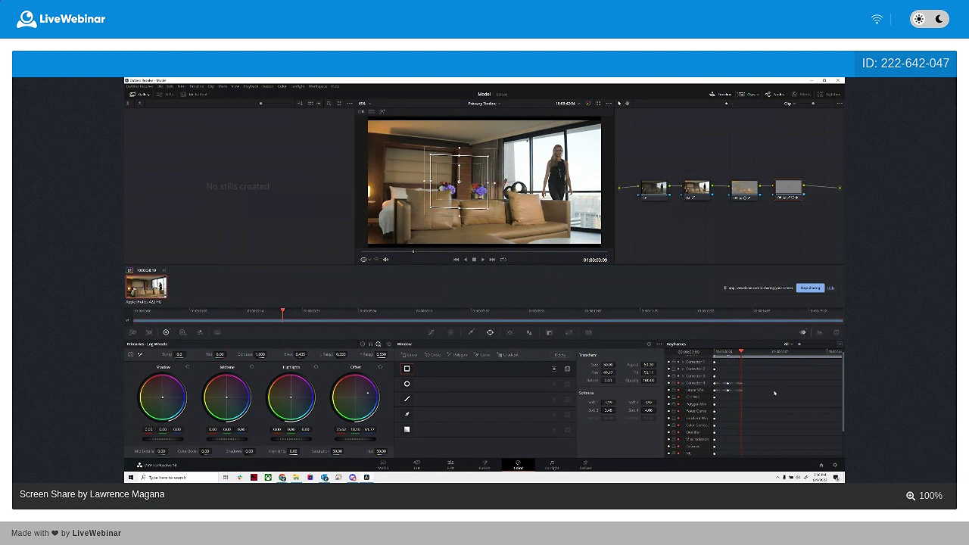
left_click_drag(742, 352, 749, 352)
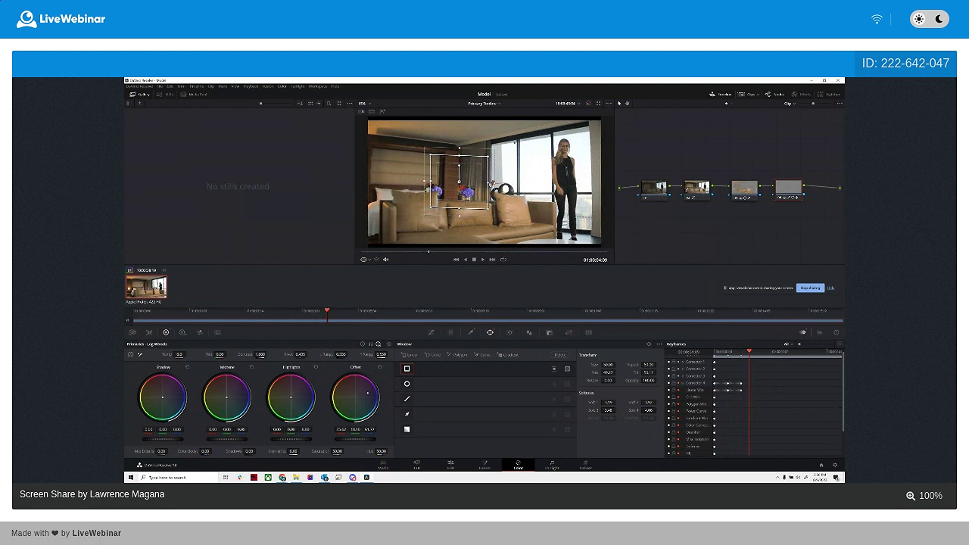
left_click_drag(490, 184, 487, 183)
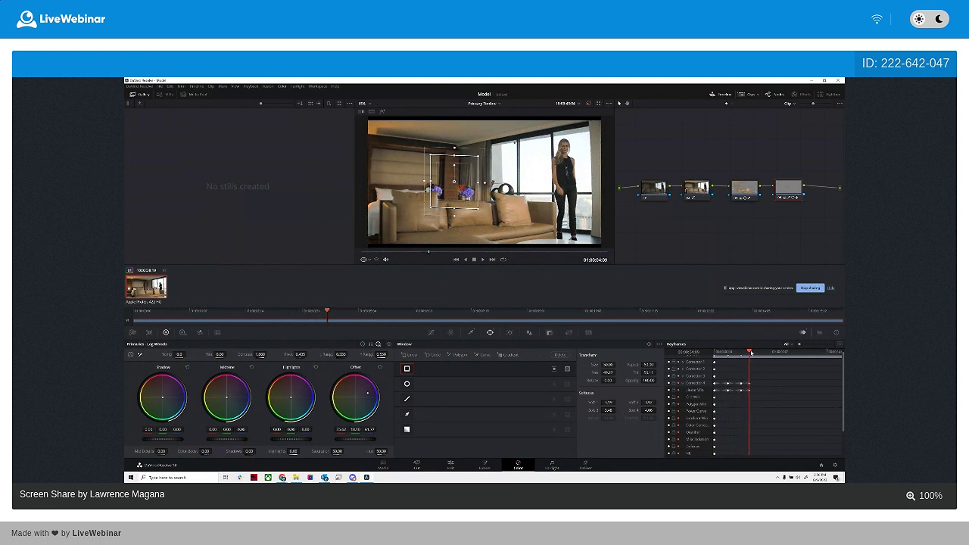
Shift the window left at 01:00:05:10, and widen its right side at 01:00:07:15 and about 01:00:09 to keep both flower bunches inside
mouse_move(750, 352)
left_mouse_down()
mouse_move(766, 355)
mouse_move(756, 354)
left_mouse_up()
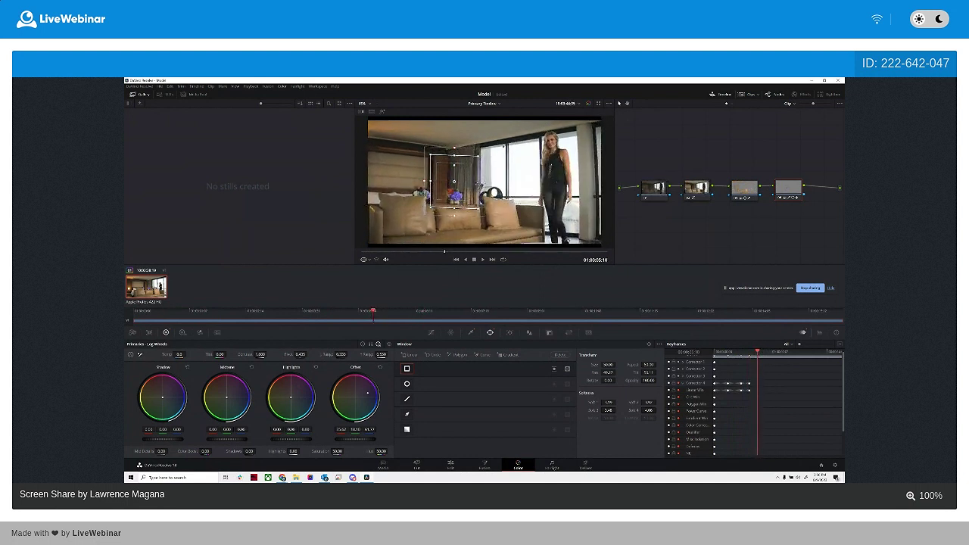
left_click_drag(479, 184, 409, 183)
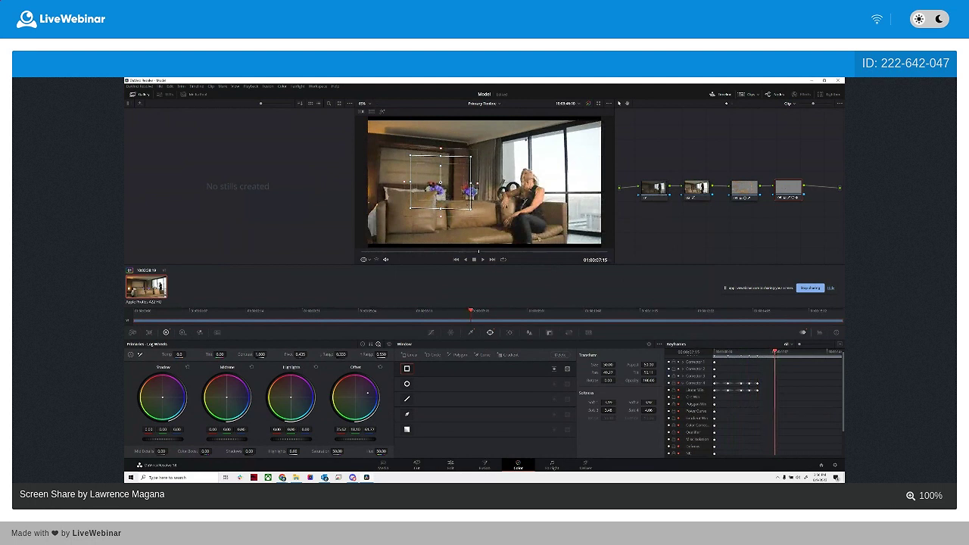
left_click_drag(479, 184, 485, 184)
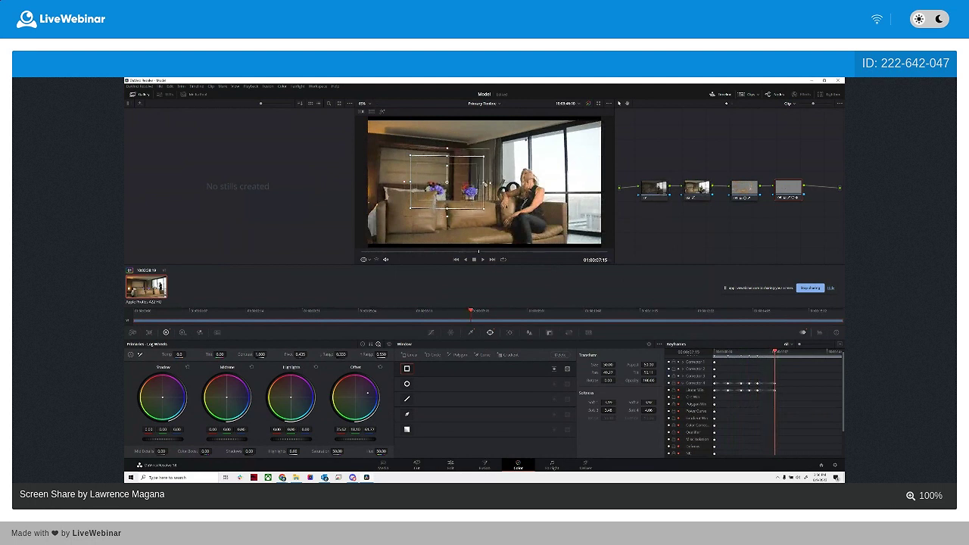
left_click_drag(776, 353, 784, 352)
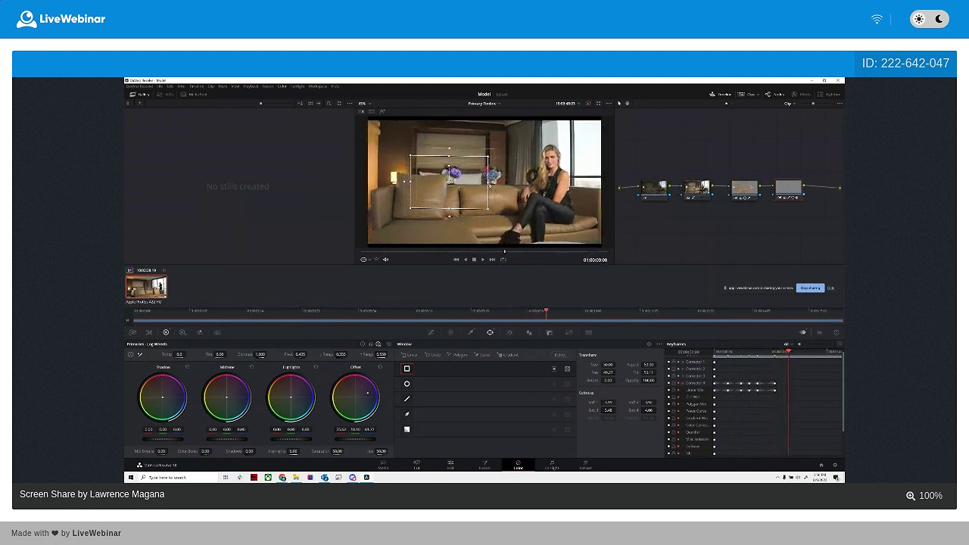
left_click_drag(488, 182, 510, 182)
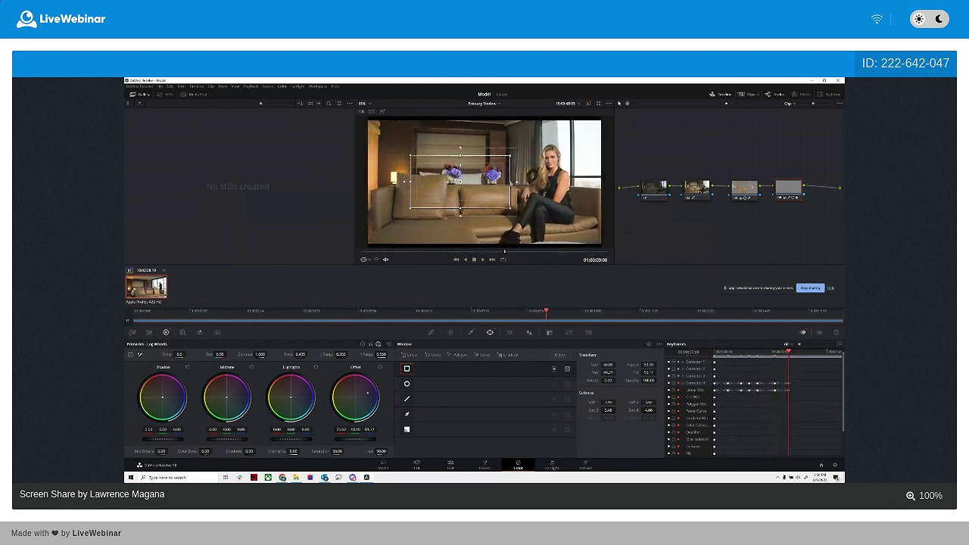
Play the clip from its start to check how the keyframed window follows the flowers
left_click_drag(787, 352, 693, 360)
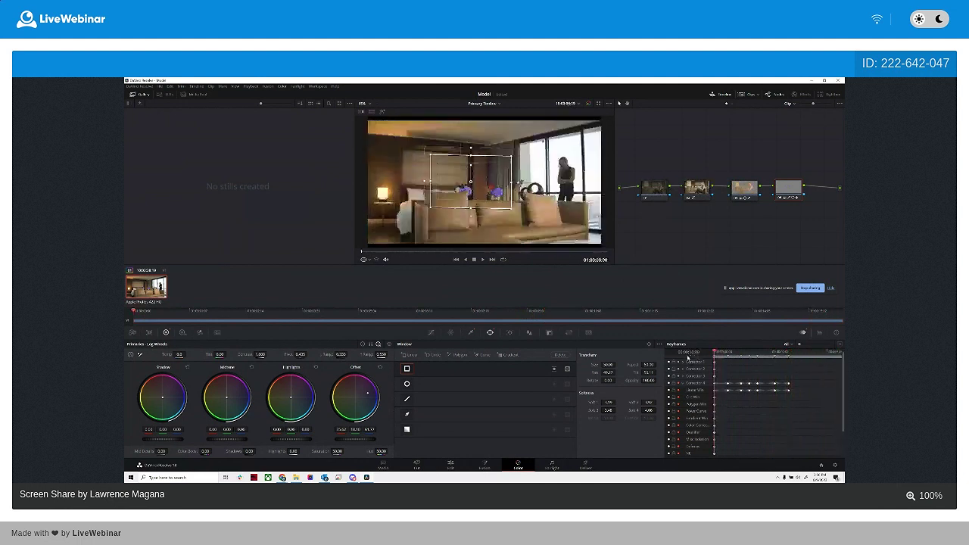
key("space")
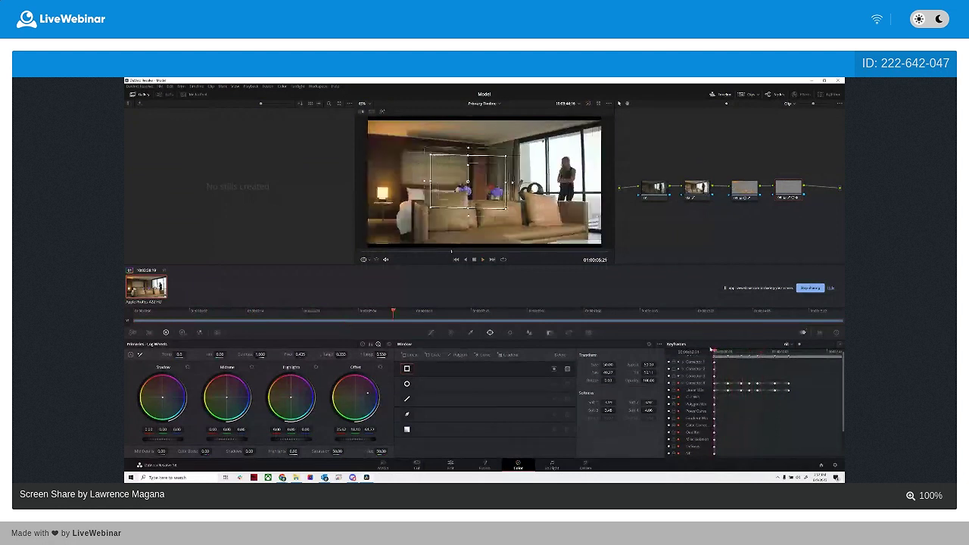
Disable the serial nodes and play the clip to view it without the grade
left_click(660, 191)
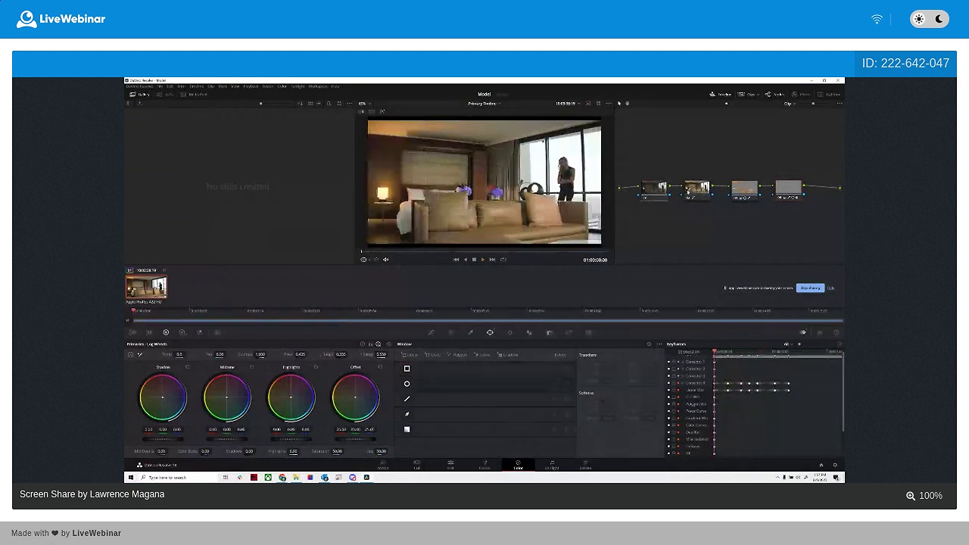
key("ctrl+d")
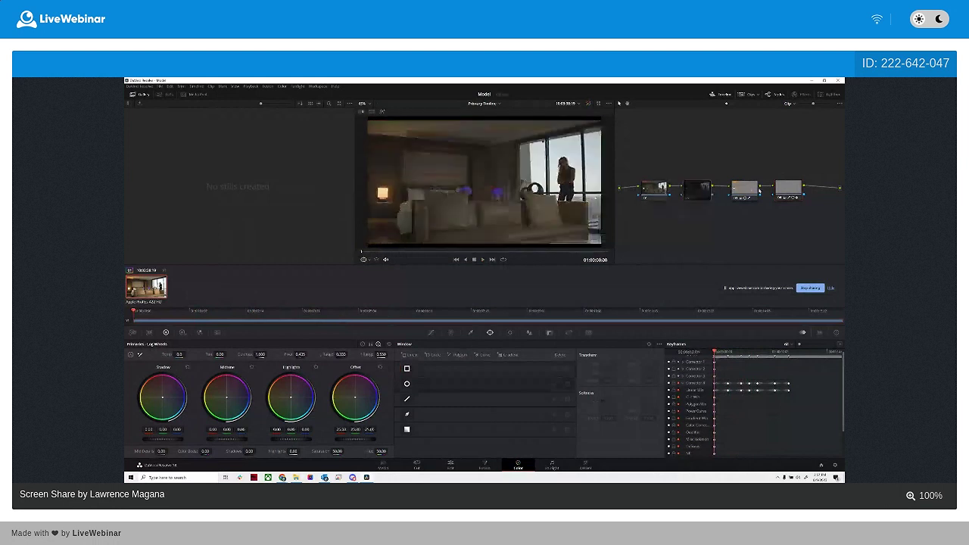
left_click(697, 189)
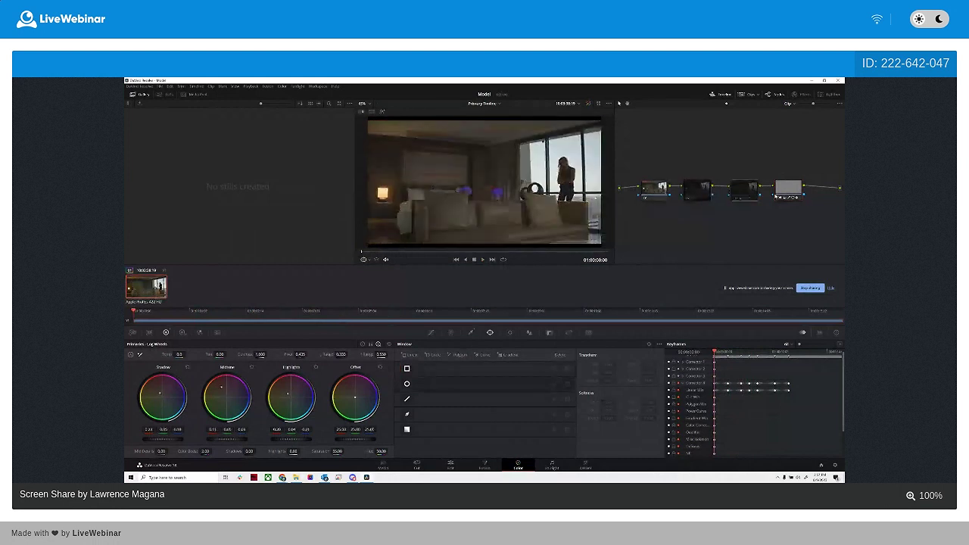
left_click(697, 198)
left_click(663, 199)
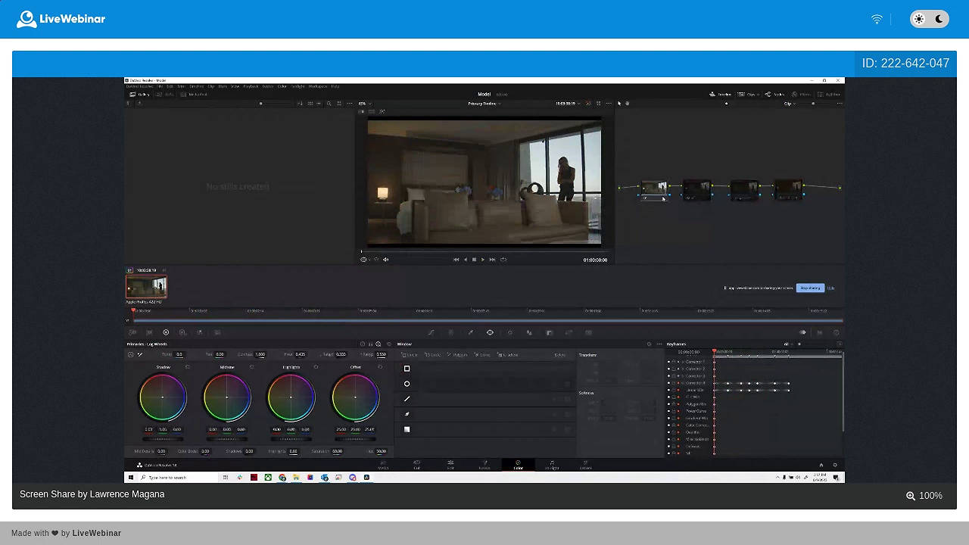
key("space")
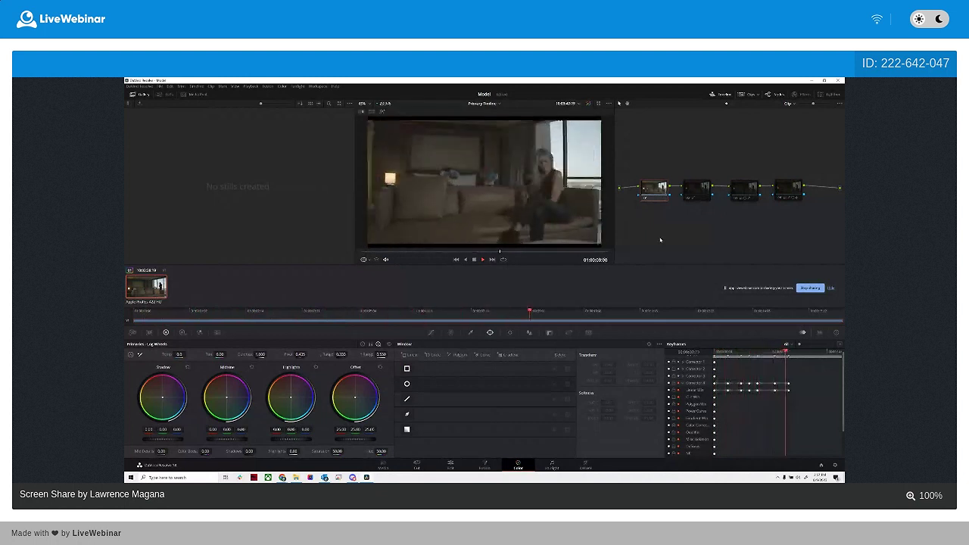
Re-enable the nodes one after another during playback to compare what each adds to the grade
left_click(697, 191)
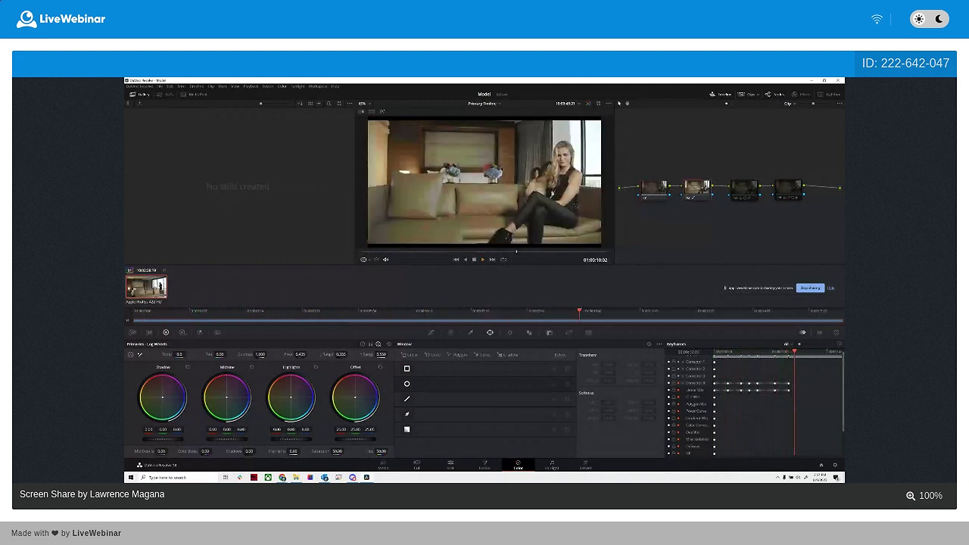
key("space")
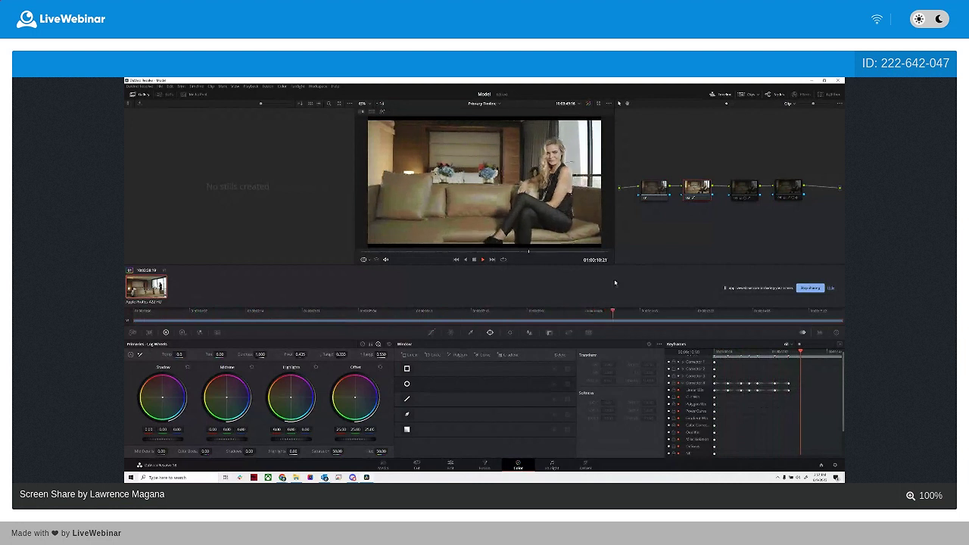
left_click(747, 198)
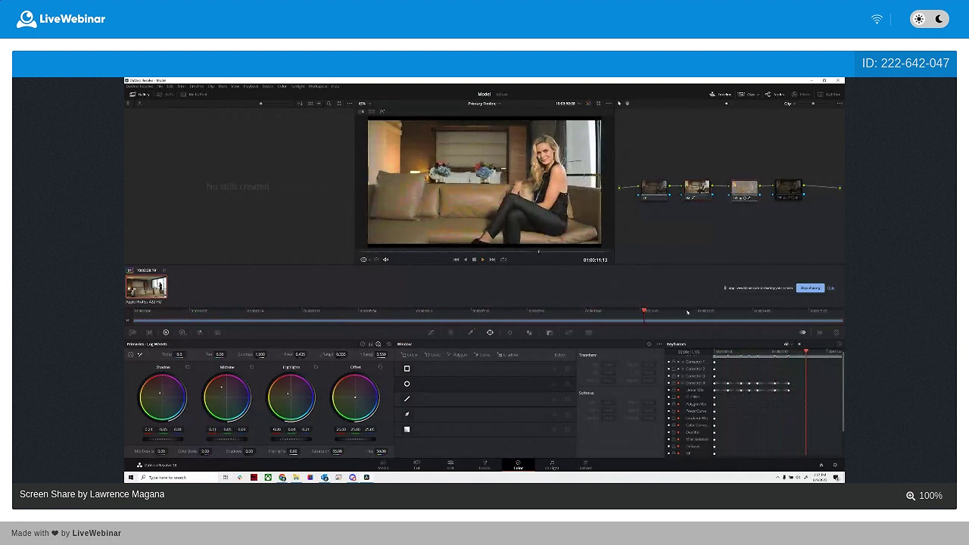
left_click(798, 191)
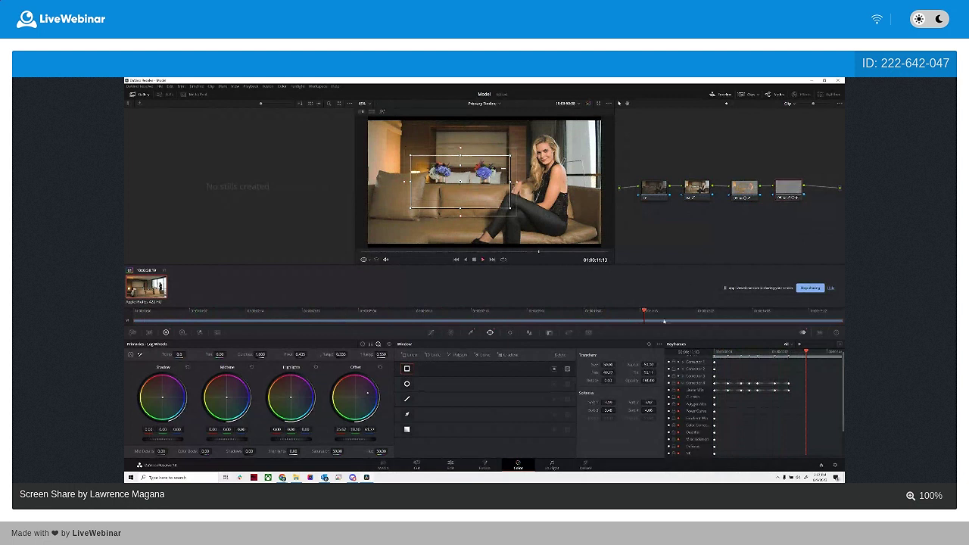
key("space")
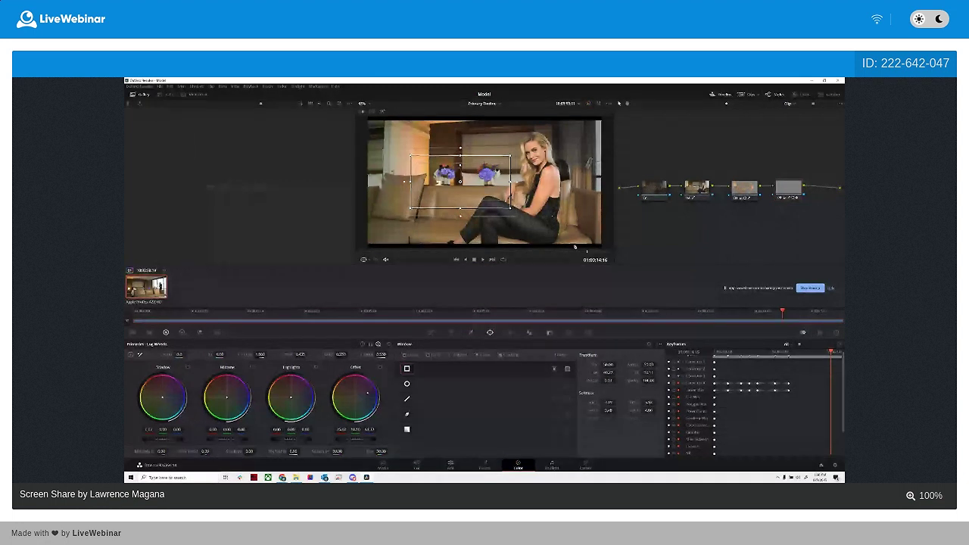
Switch to the Fusion page and move the playhead back to frame 14 of the clip
left_click(488, 467)
left_click(487, 466)
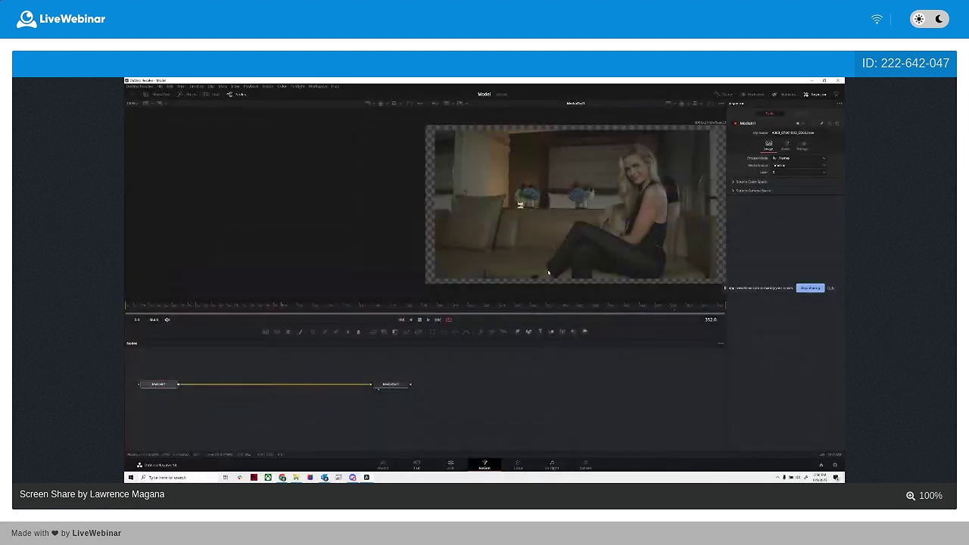
left_click(159, 303)
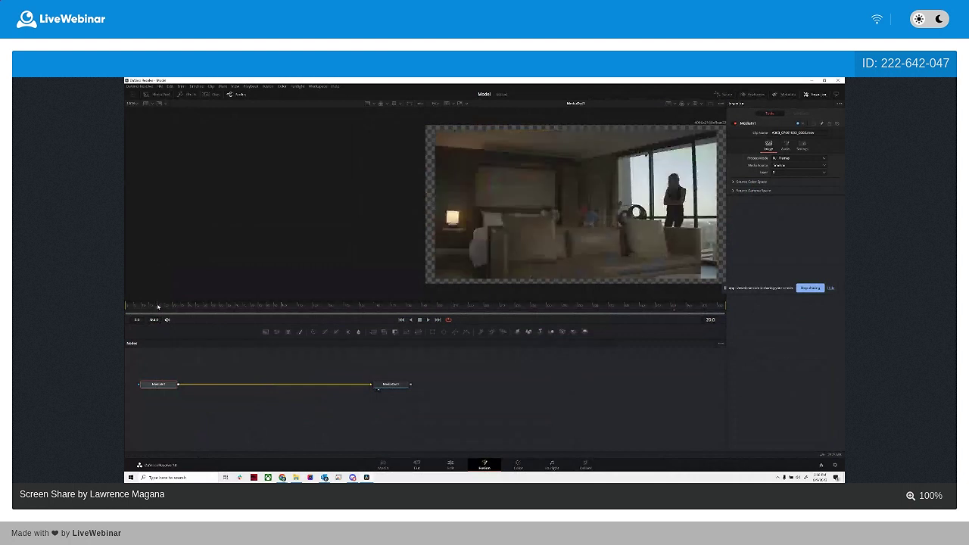
left_click(262, 302)
left_click(149, 304)
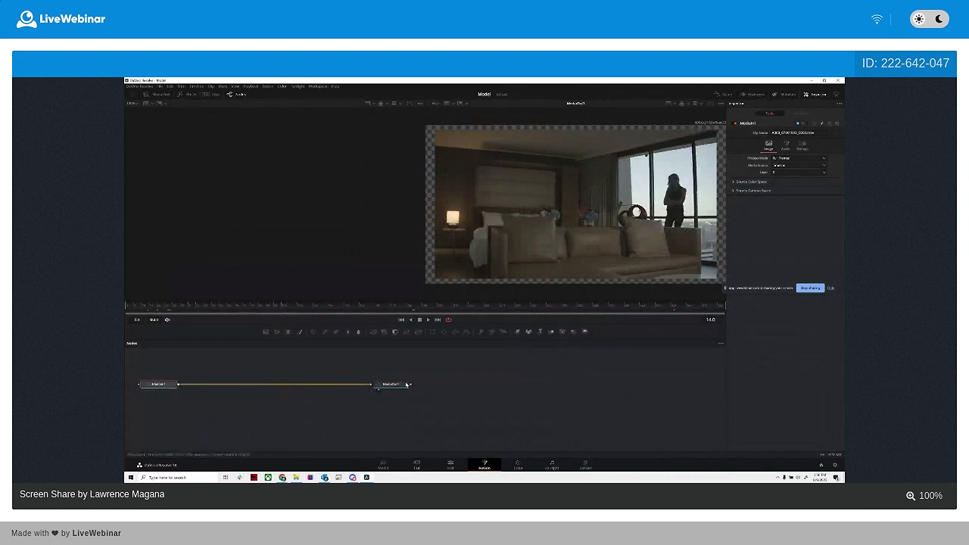
Look through the tool categories that can be added to the Fusion composition, including 3D, Particles, Shape and Warp
mouse_move(407, 384)
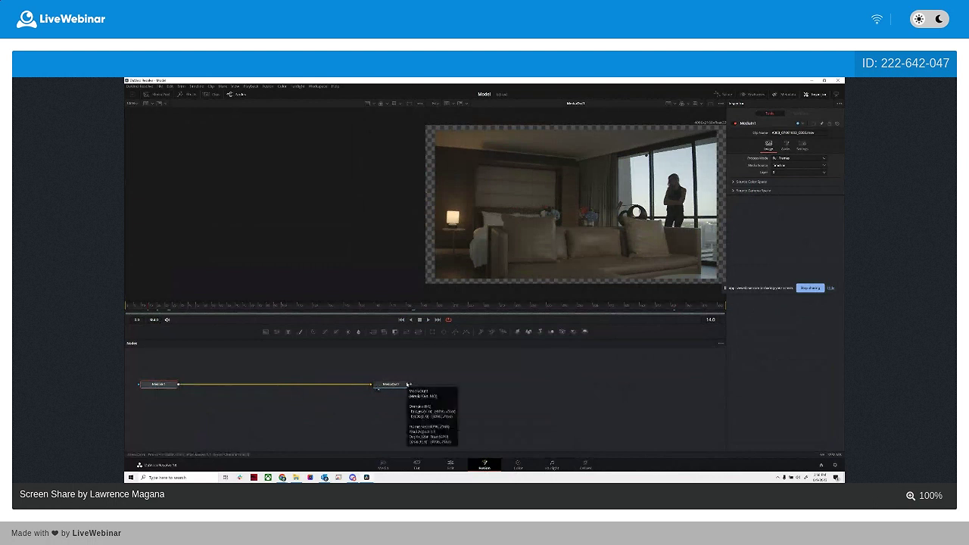
right_click(316, 372)
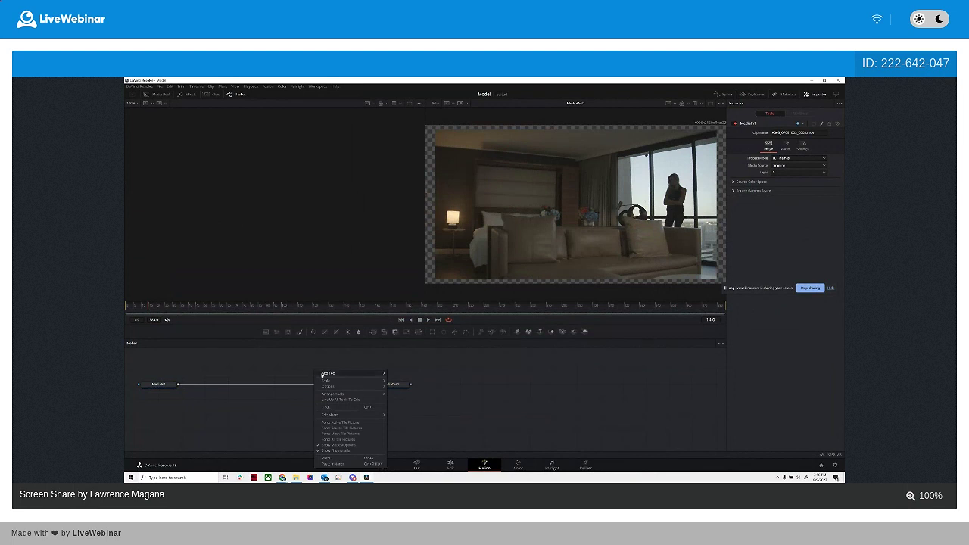
mouse_move(323, 375)
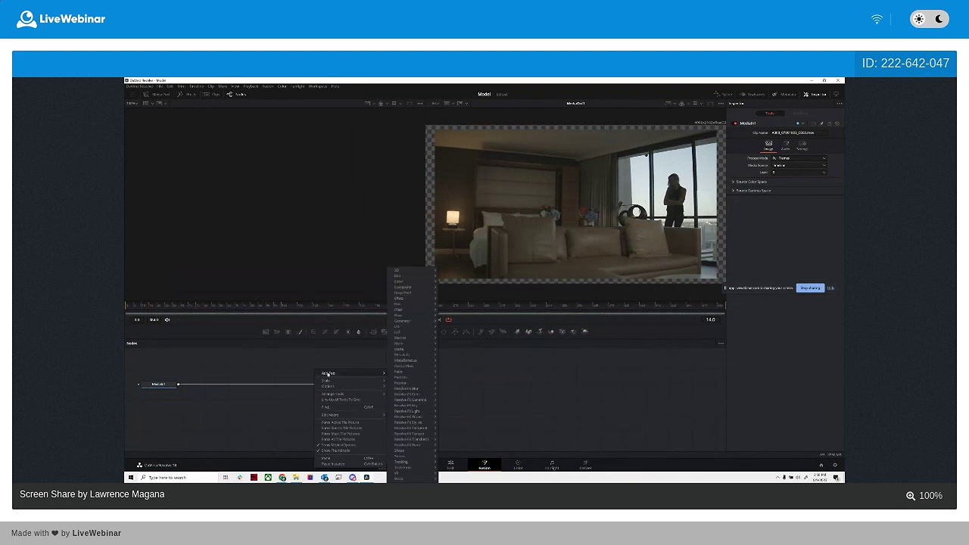
mouse_move(420, 275)
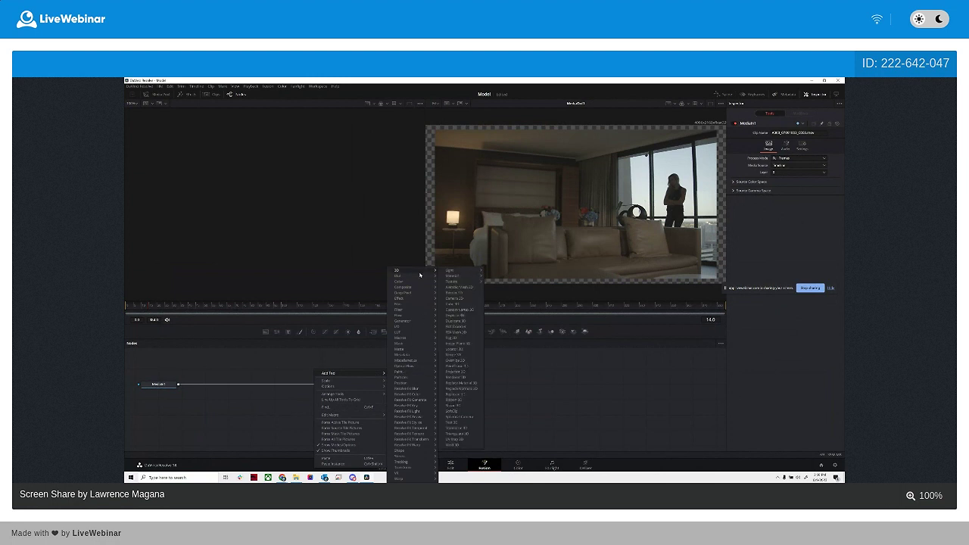
mouse_move(426, 313)
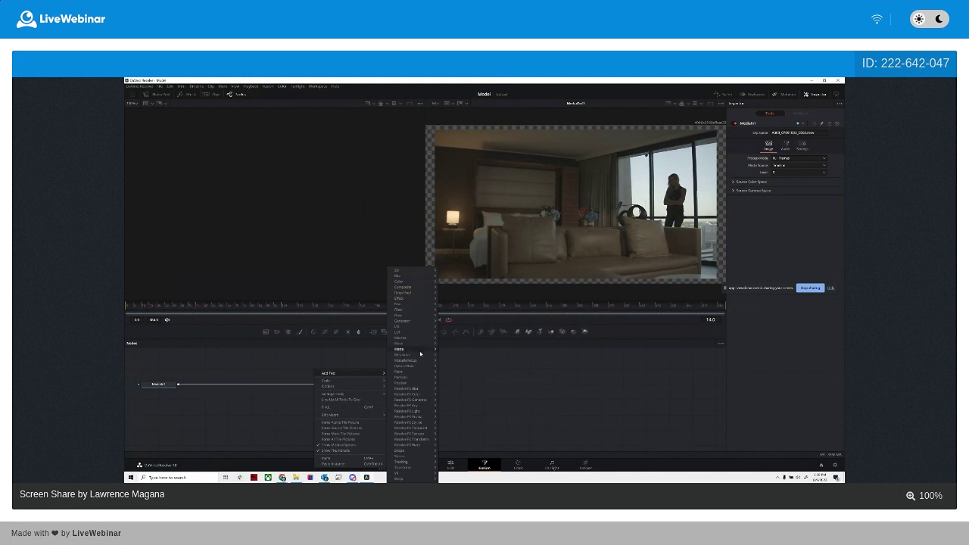
mouse_move(413, 478)
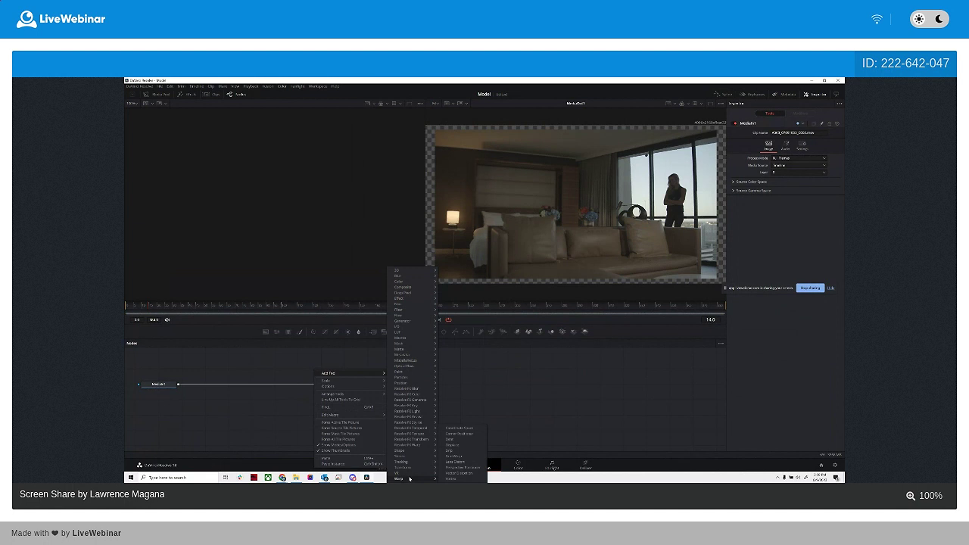
mouse_move(415, 454)
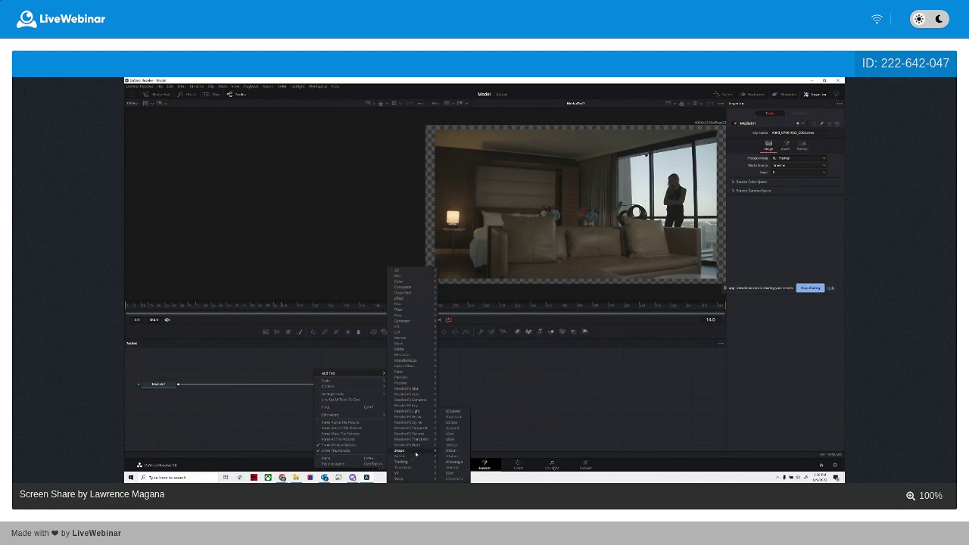
mouse_move(418, 381)
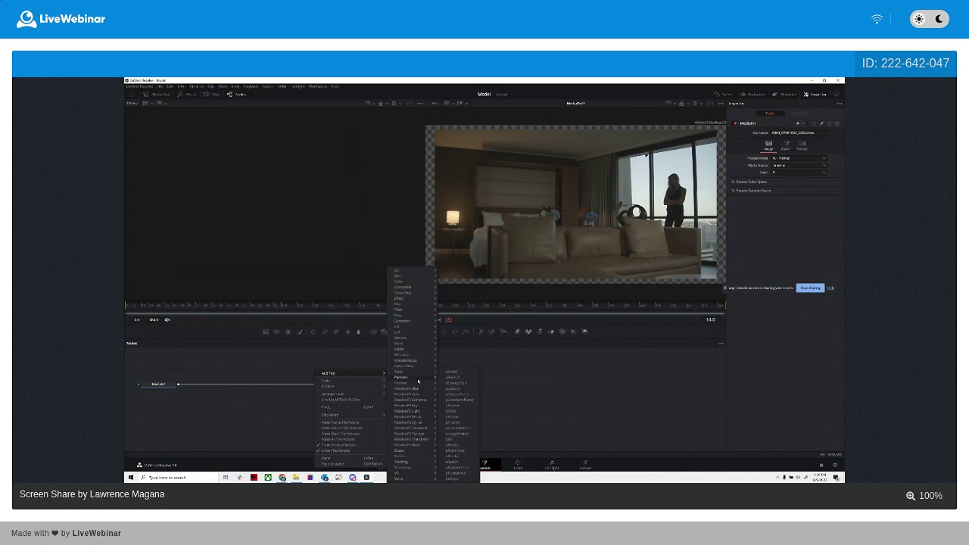
left_click(454, 330)
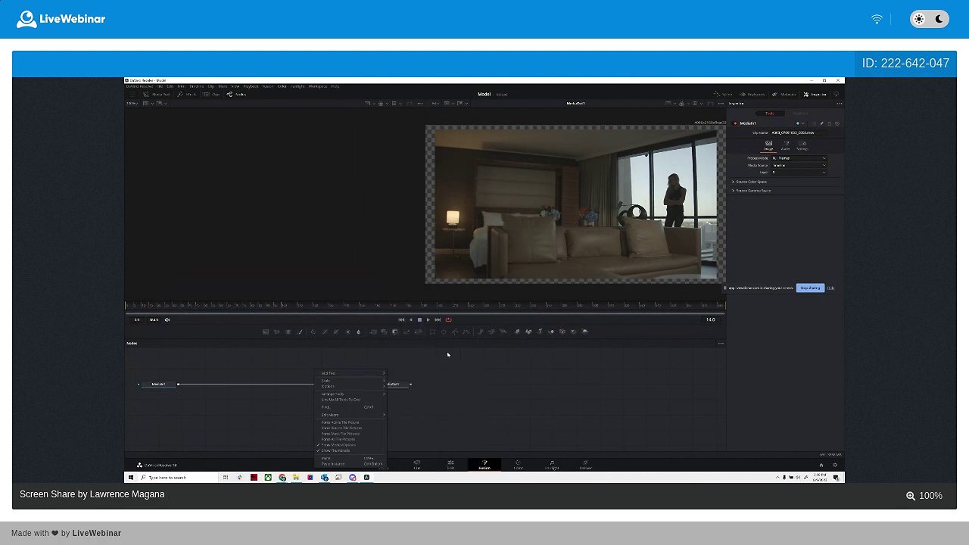
Add a Text+ node to the composition and wire it between MediaIn1 and MediaOut1
left_click(289, 332)
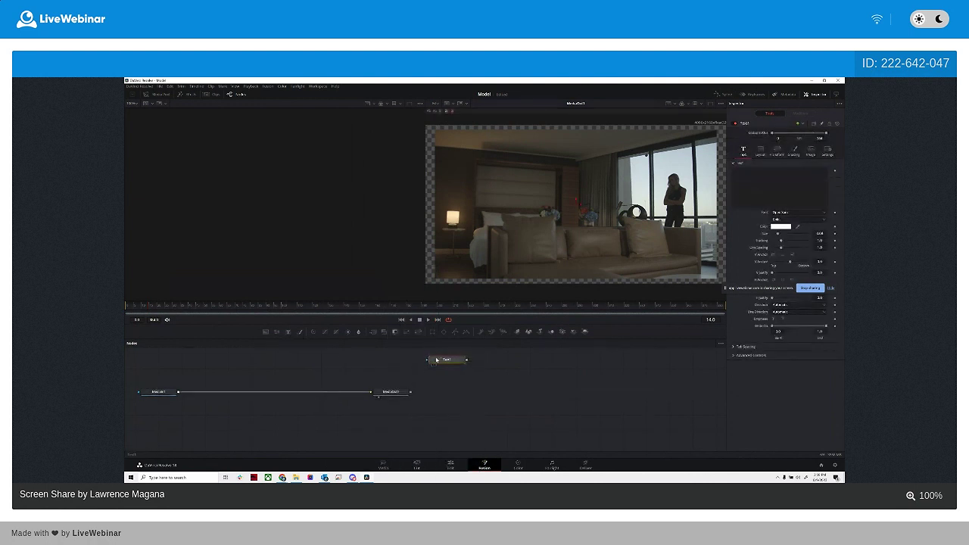
left_click_drag(439, 360, 231, 393)
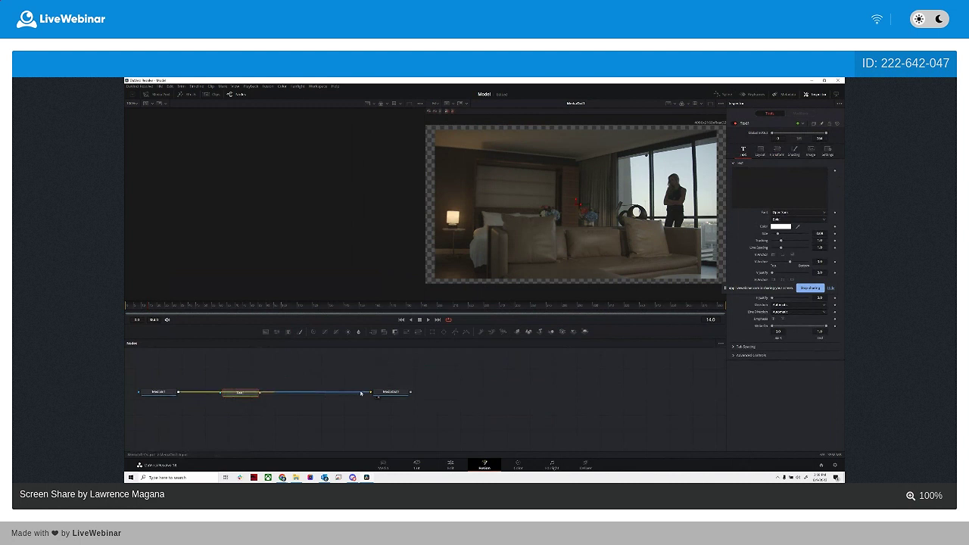
left_click_drag(318, 393, 227, 394)
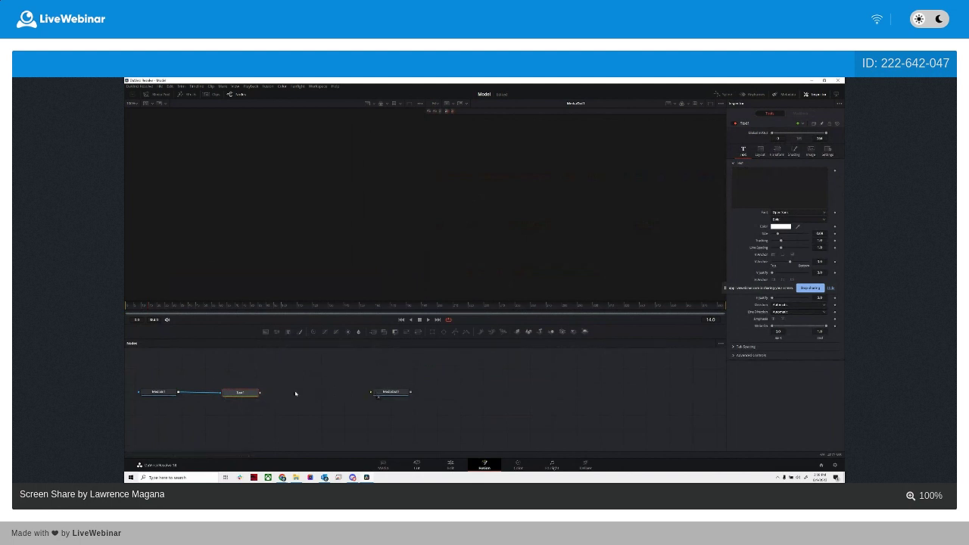
left_click_drag(266, 396, 372, 393)
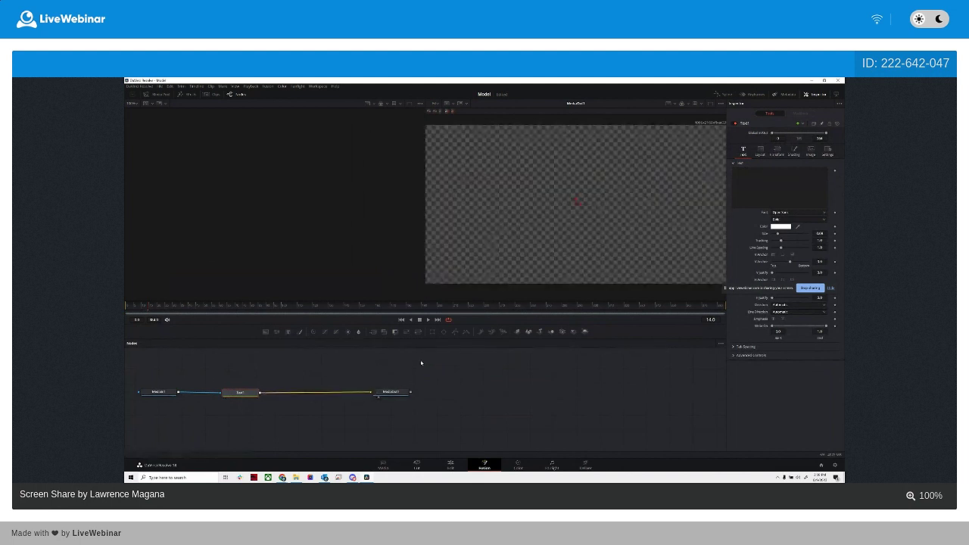
Play the composition, check the timeline on the Edit page and return to the Fusion page
left_click(428, 319)
left_click(450, 466)
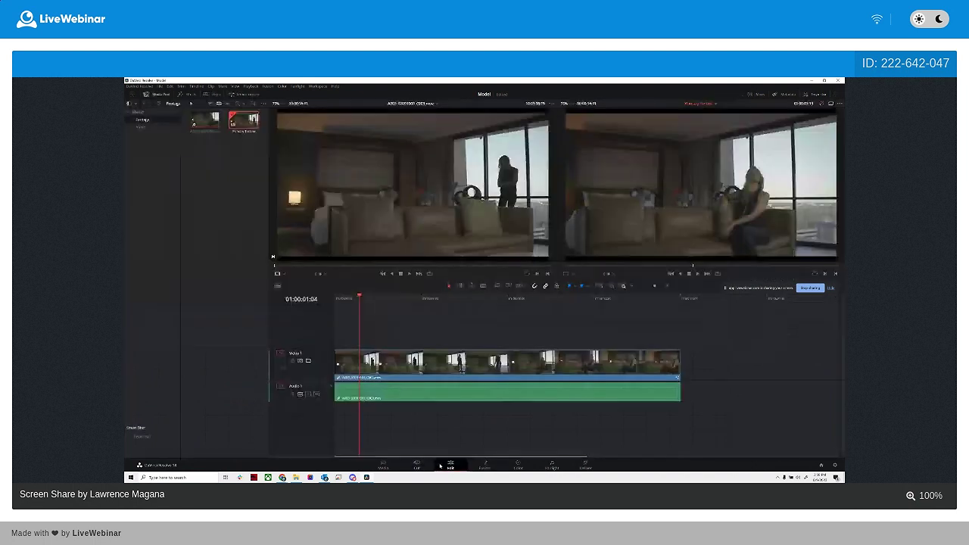
left_click(484, 465)
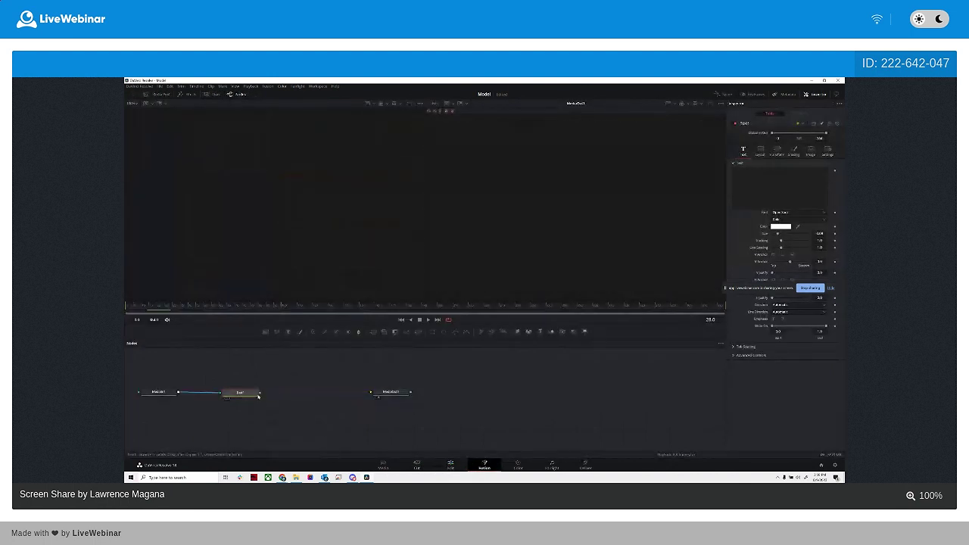
Detach the text node, restore the direct connection from MediaIn1 to MediaOut1, and delete the text node
left_click_drag(253, 395, 278, 396)
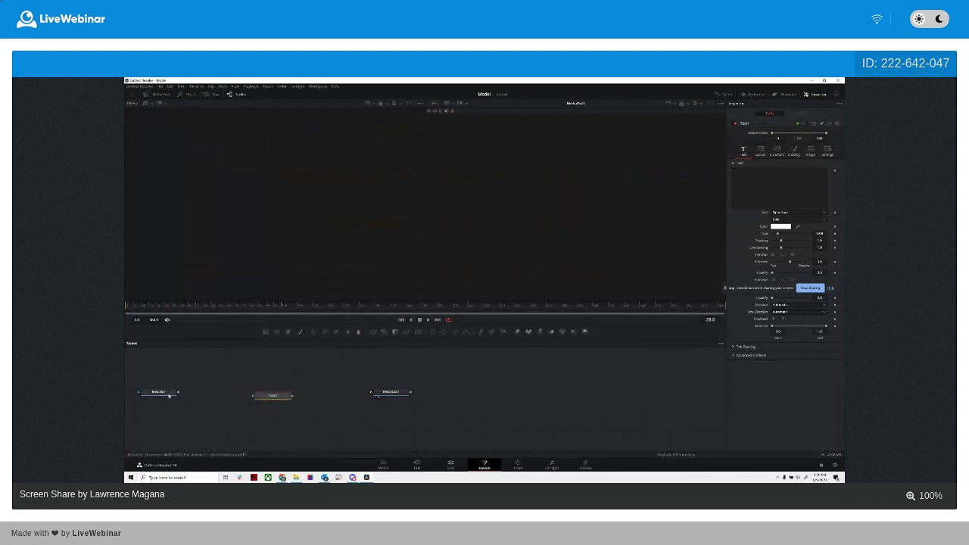
left_click_drag(179, 392, 382, 393)
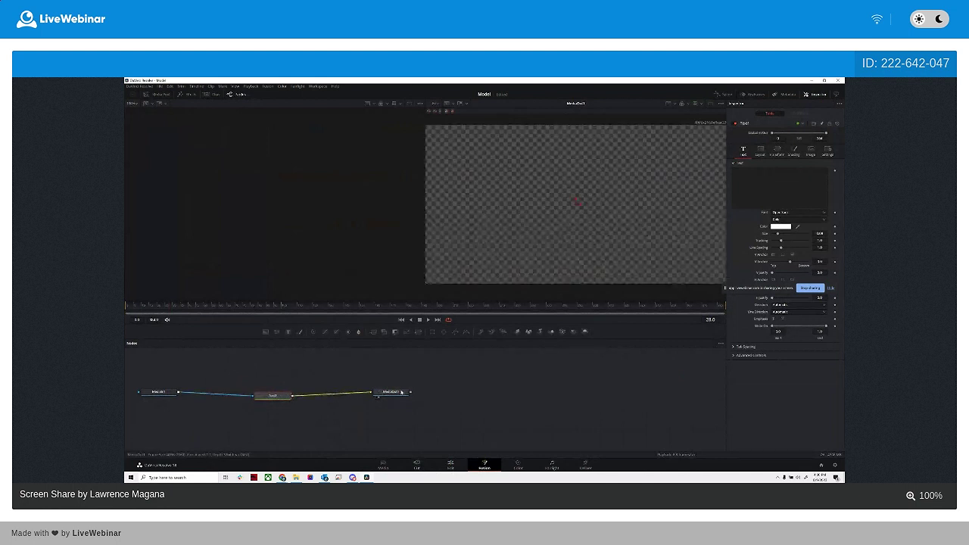
left_click(400, 393)
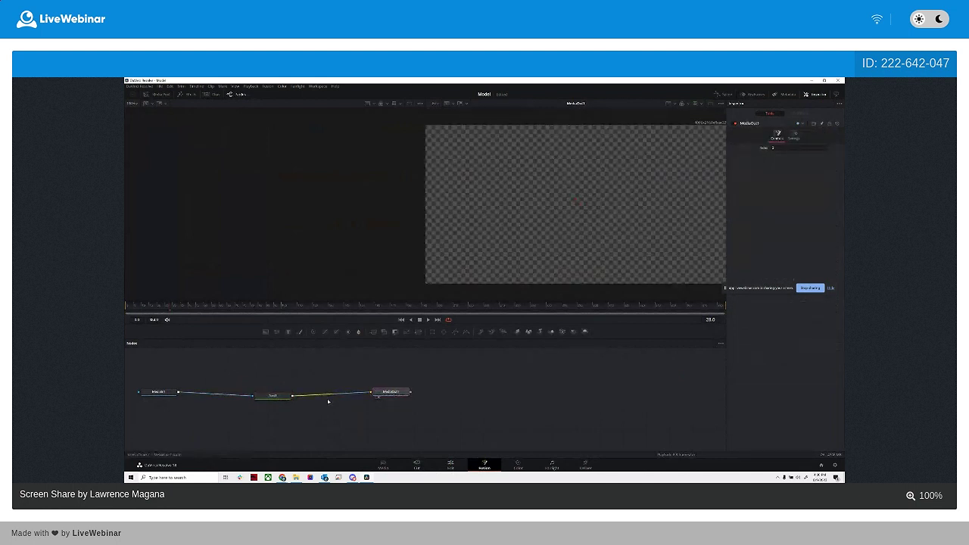
right_click(261, 398)
left_click(260, 399)
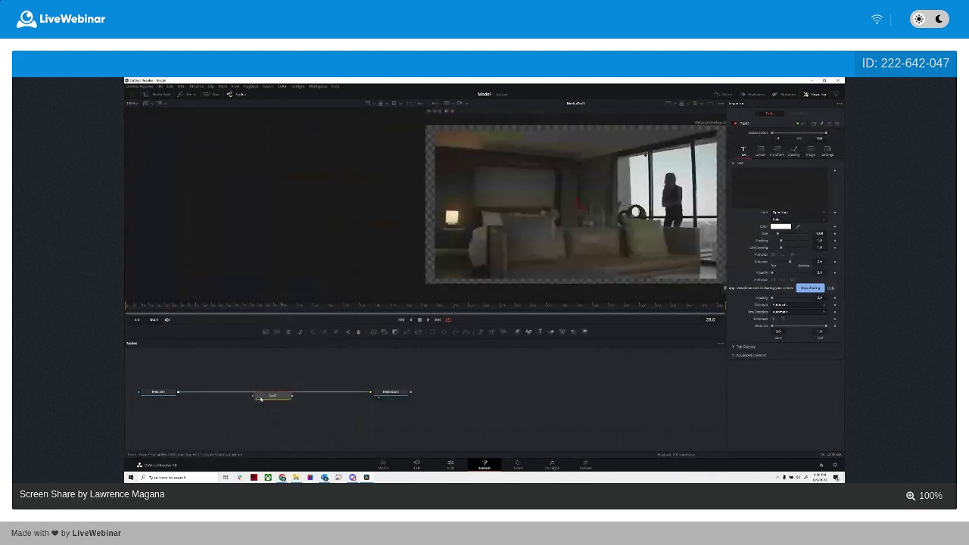
left_click_drag(260, 398, 222, 394)
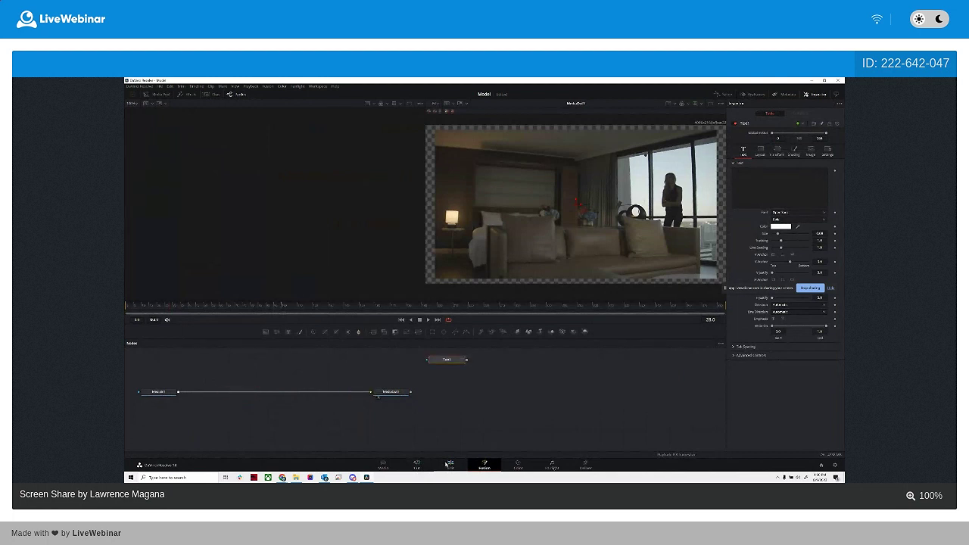
key("Delete")
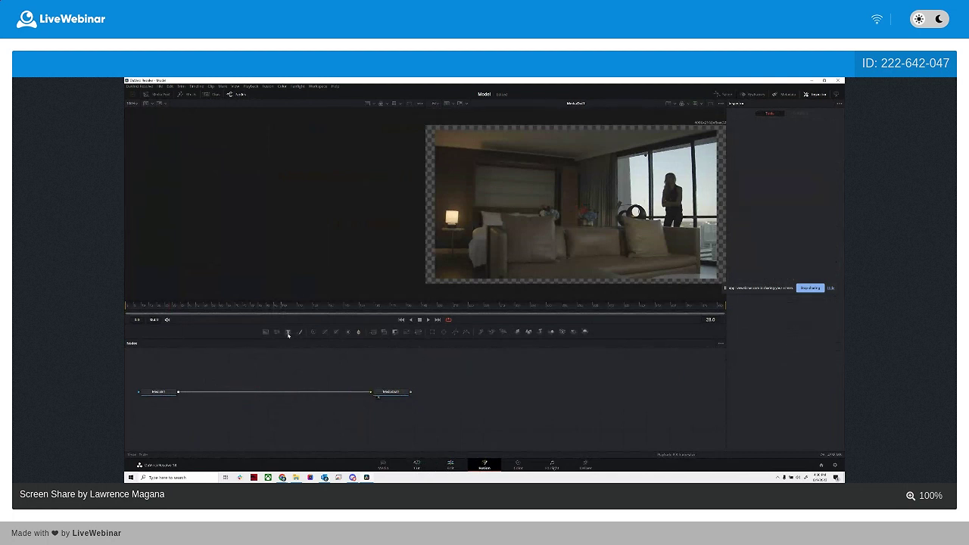
Try to place a new Text+ node on the connection between the media nodes, and undo its addition
left_click(287, 332)
left_click_drag(374, 370, 234, 396)
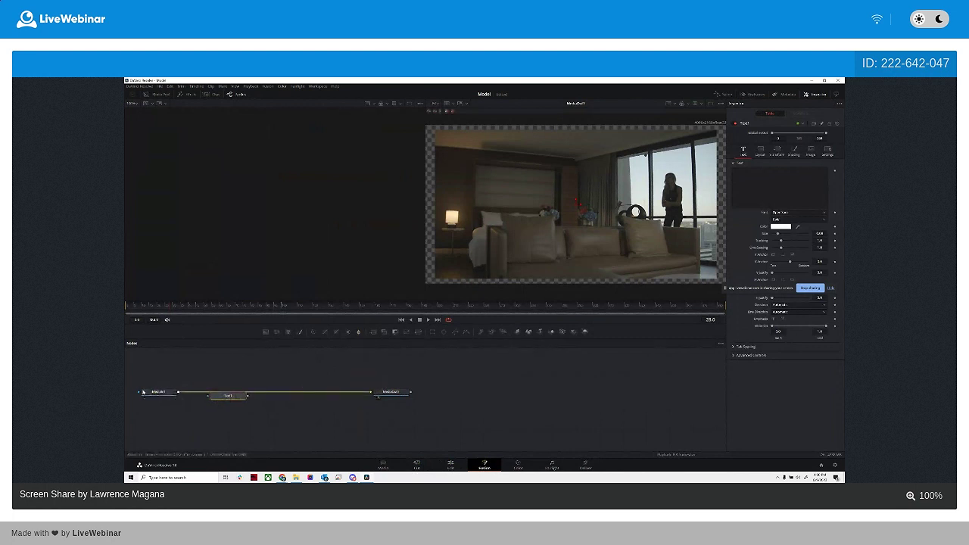
key("ctrl+z")
key("ctrl+z")
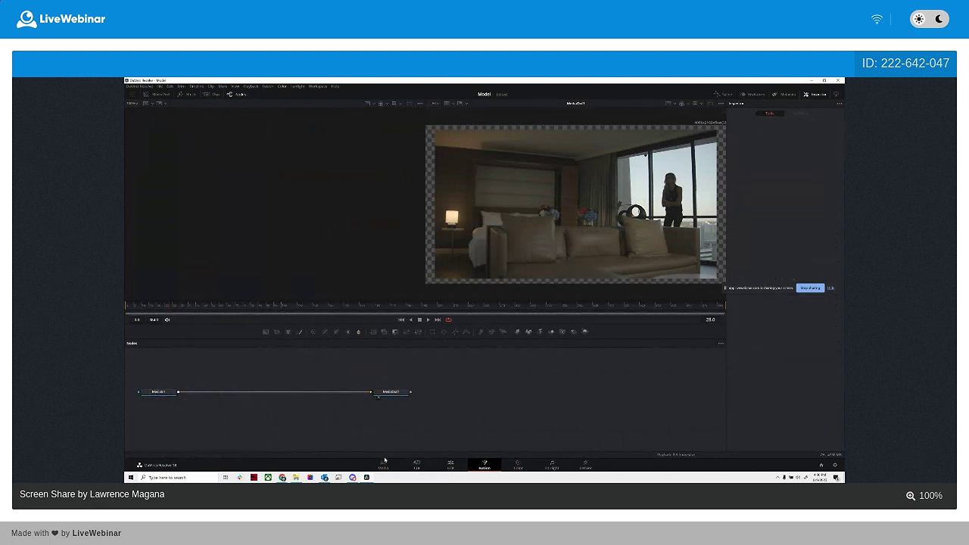
Return to the Edit page and check the media pool's options for creating timelines
left_click(384, 463)
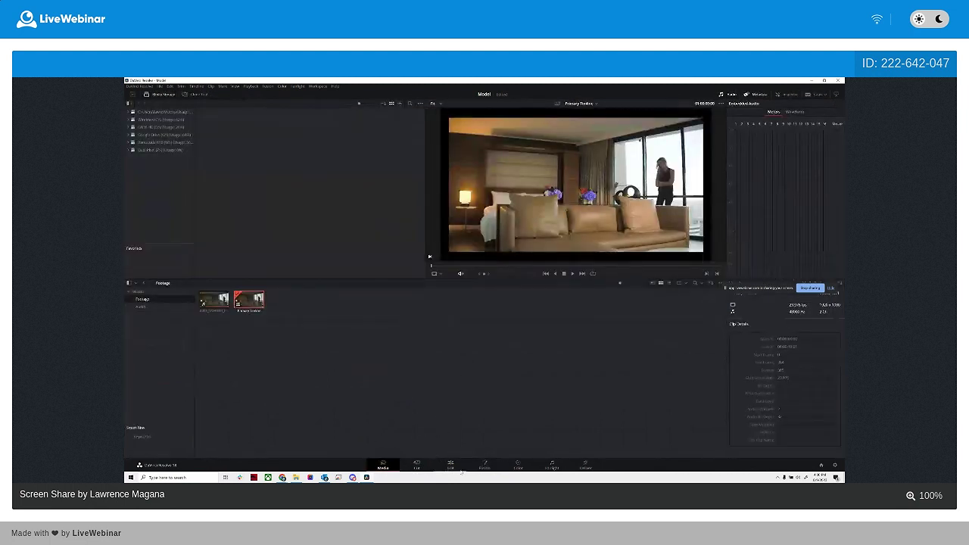
left_click(456, 467)
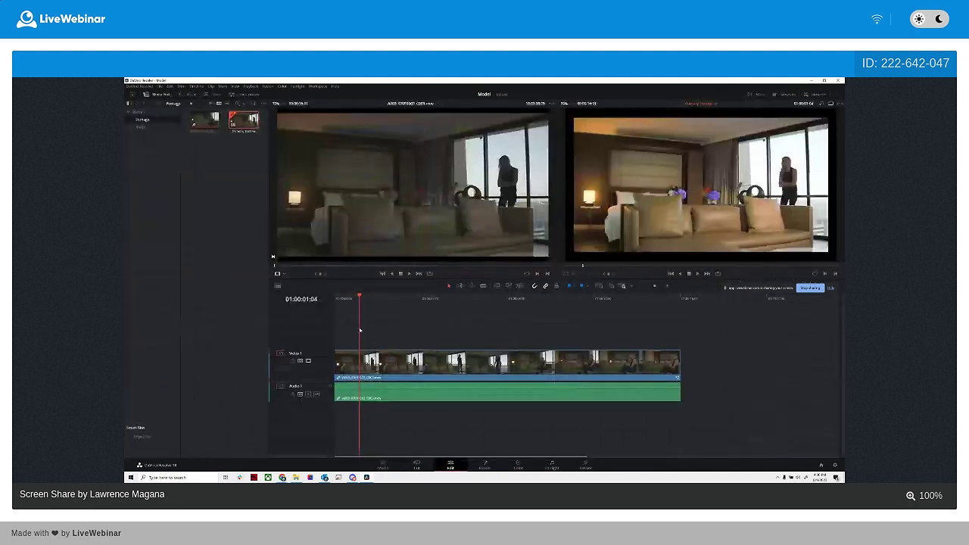
right_click(220, 217)
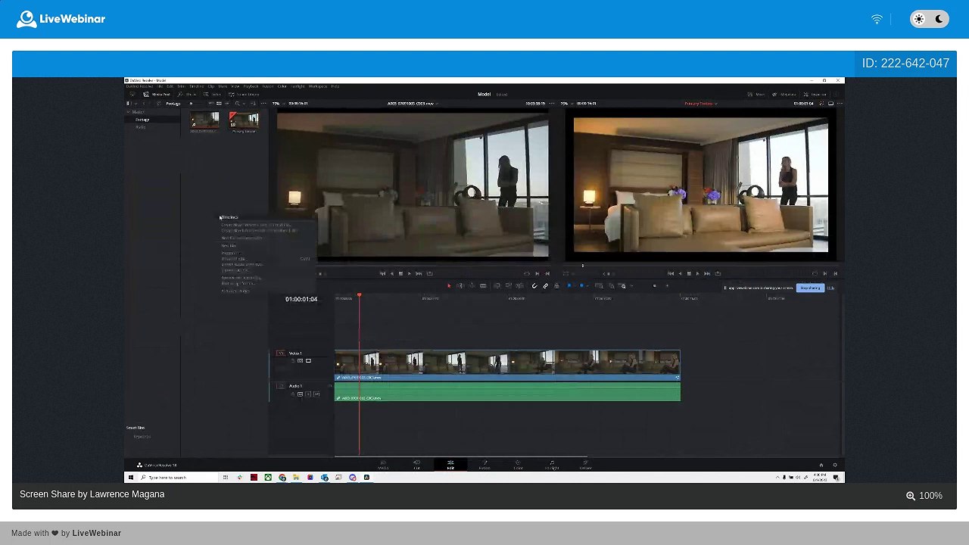
mouse_move(220, 217)
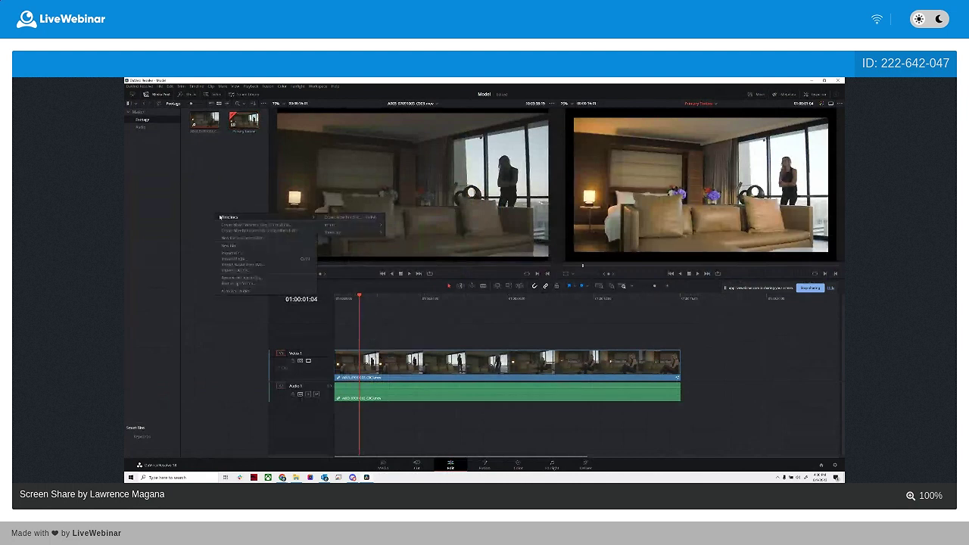
left_click(219, 186)
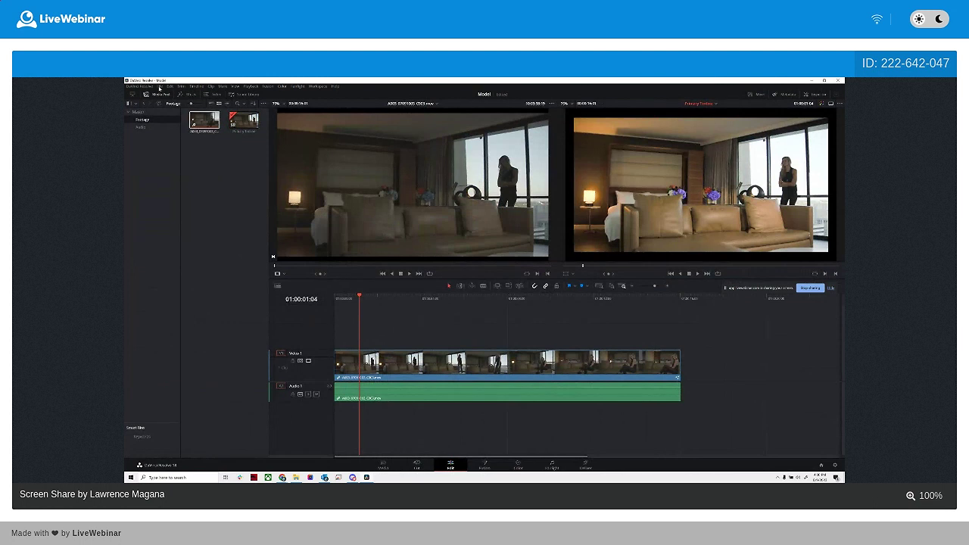
Look through the available Fusion, Fairlight, clip, timeline and editing commands, and select the clip on the timeline
left_click(267, 86)
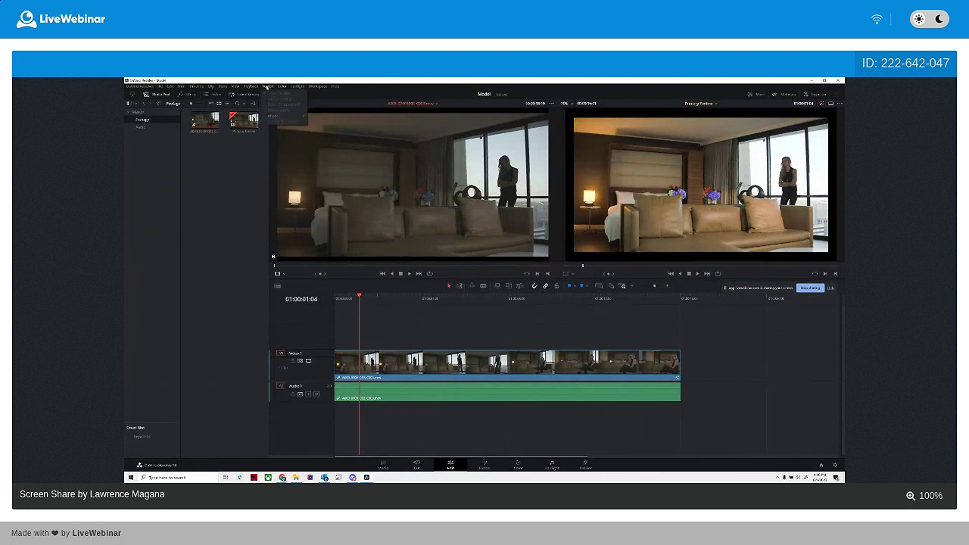
mouse_move(288, 118)
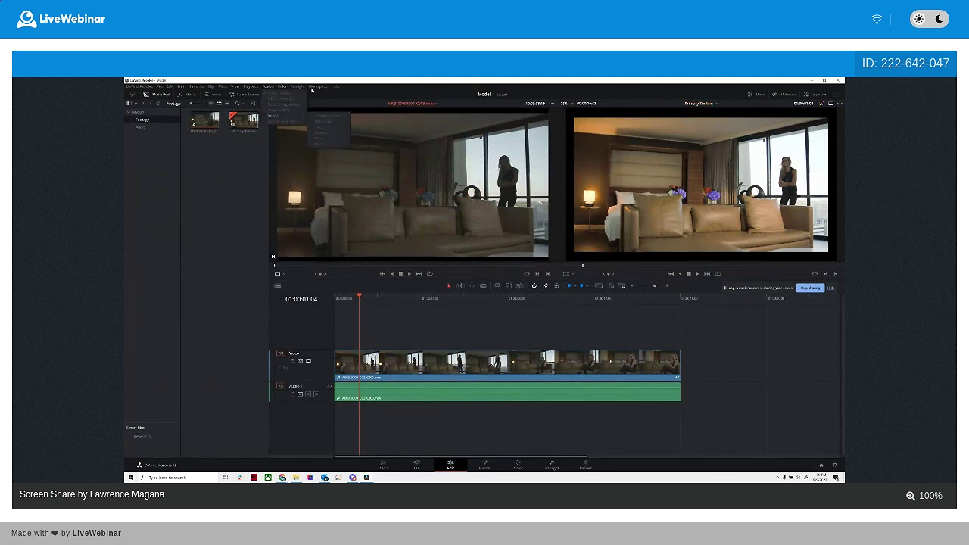
mouse_move(299, 89)
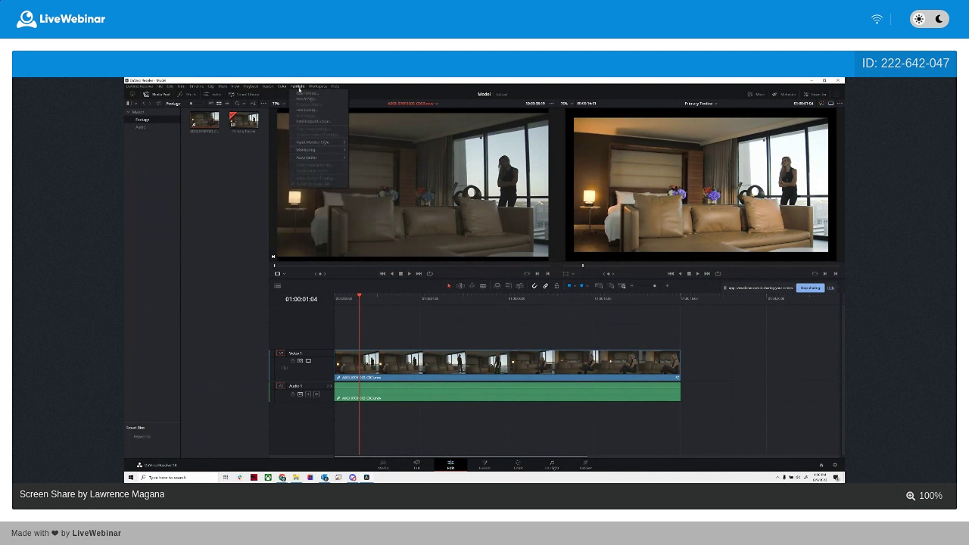
left_click(211, 86)
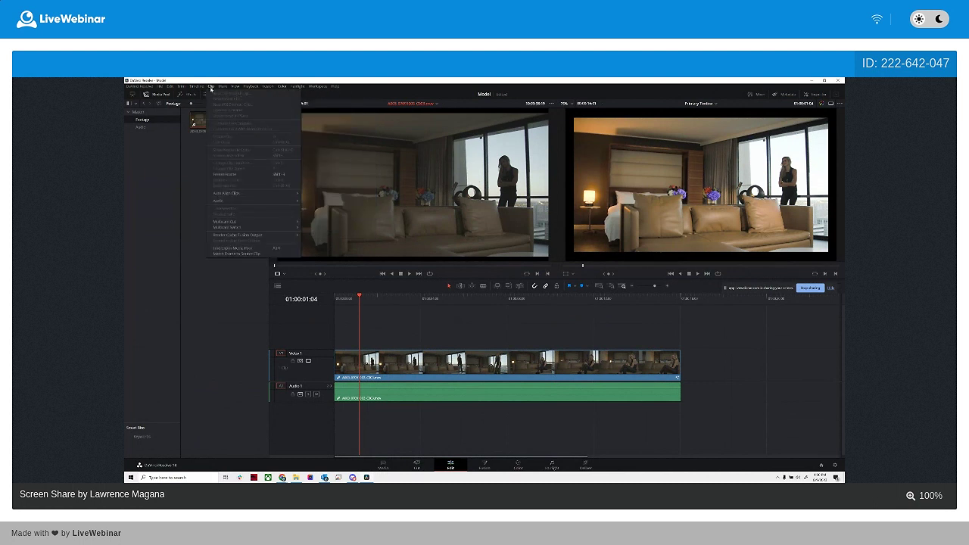
left_click(195, 86)
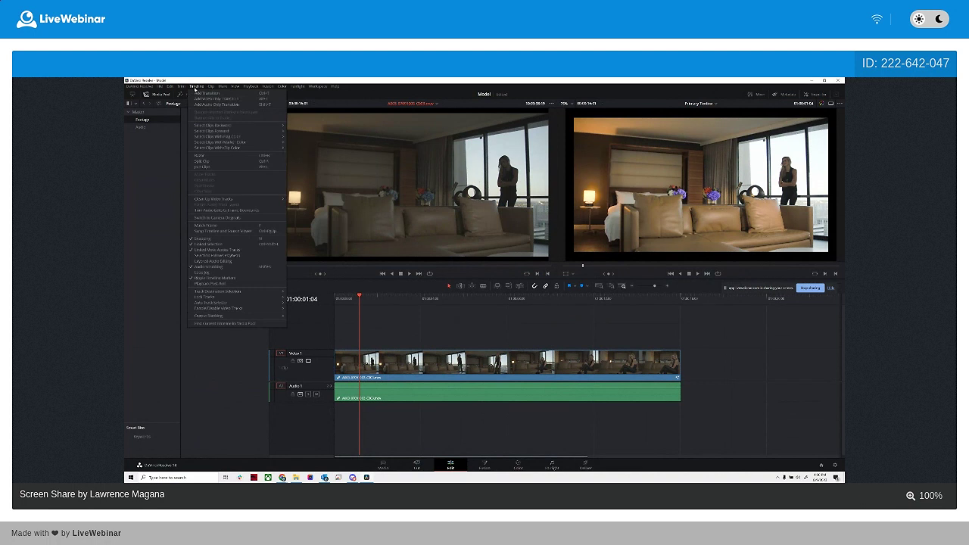
mouse_move(180, 88)
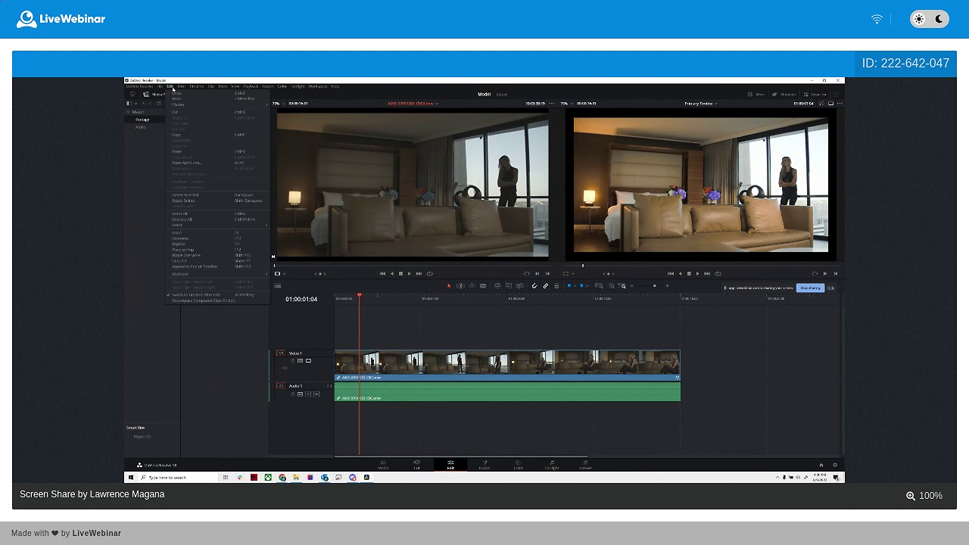
left_click(407, 367)
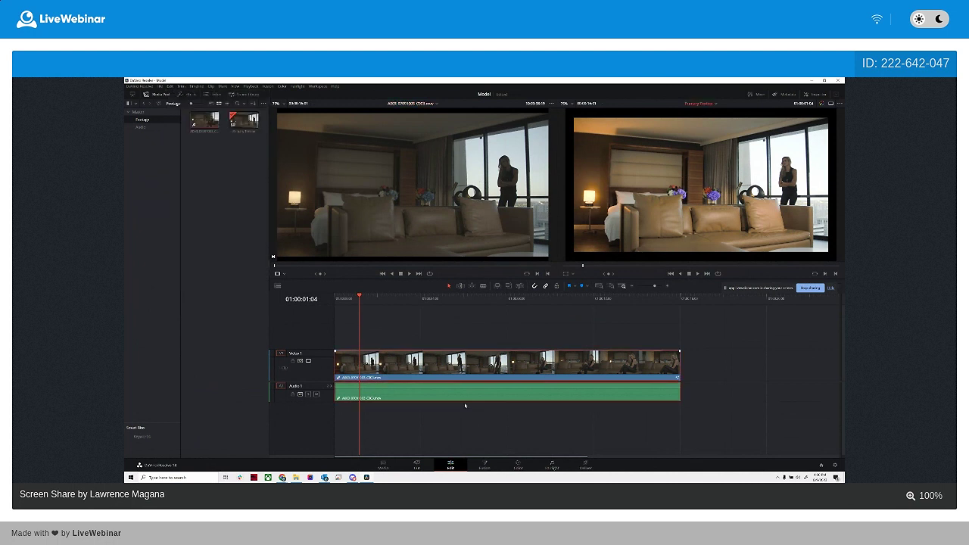
Add a Text+ node to the clip's Fusion composition and arrange it directly above its merge node between MediaIn1 and MediaOut1
left_click(484, 464)
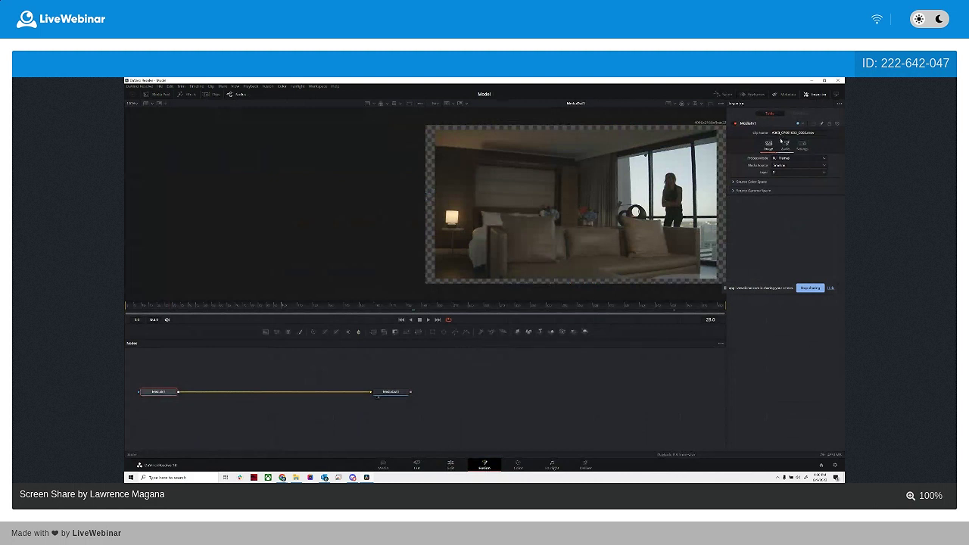
left_click(288, 331)
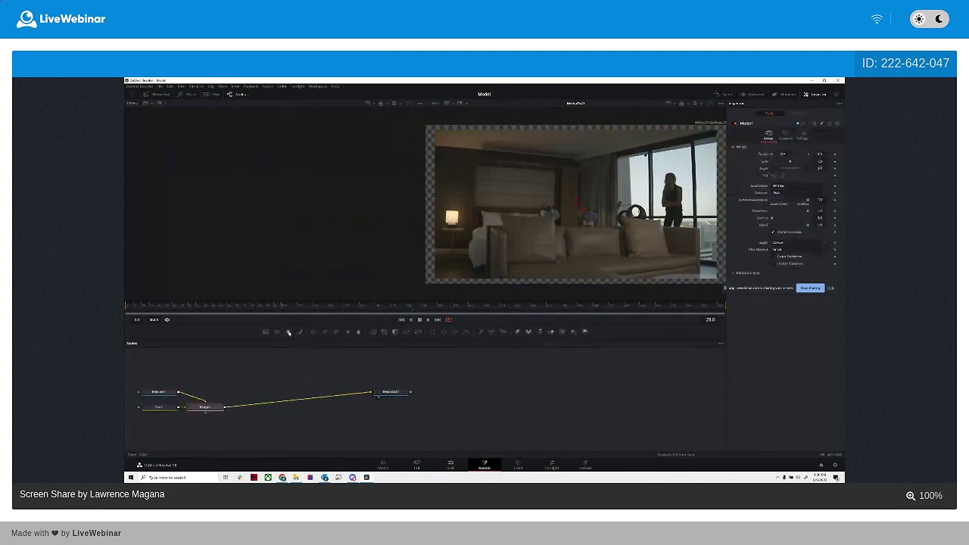
left_click(202, 412)
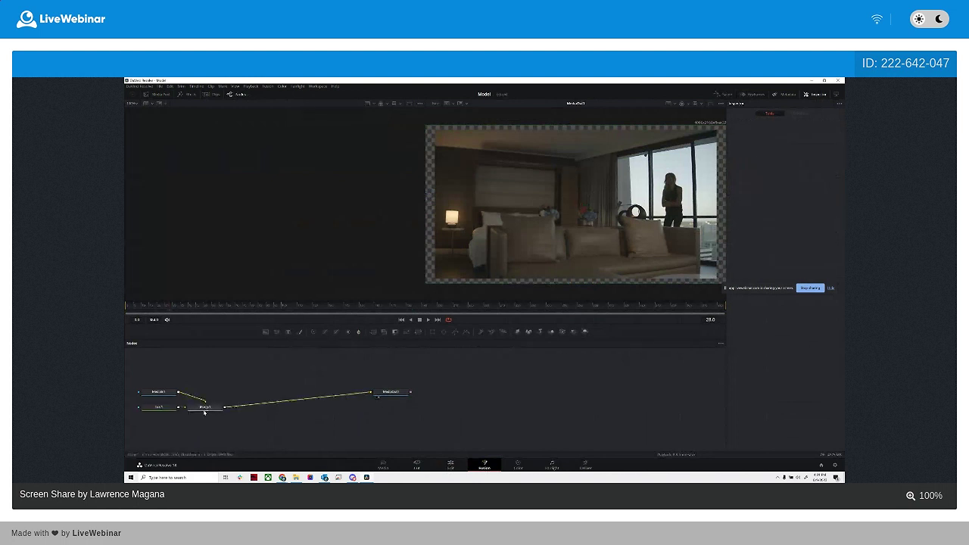
left_click_drag(167, 407, 257, 399)
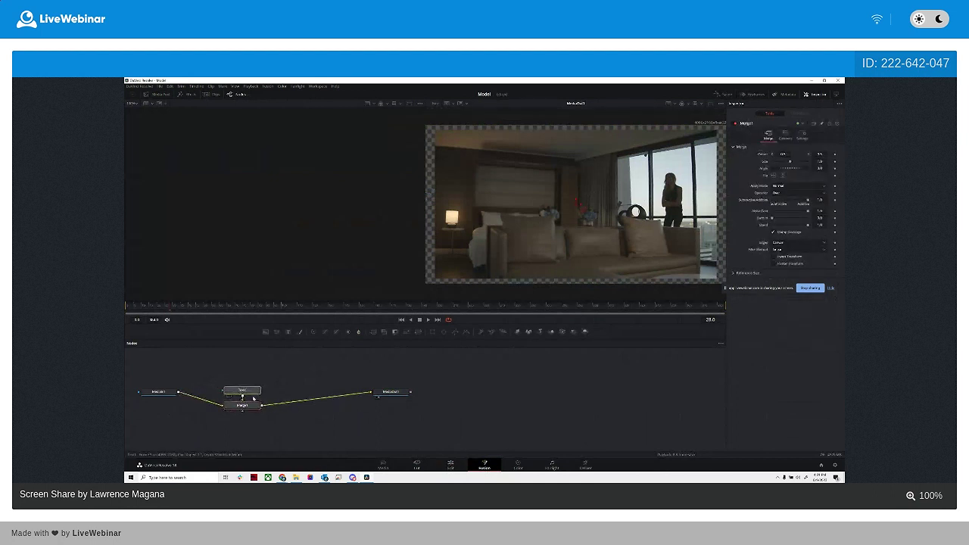
left_click(450, 464)
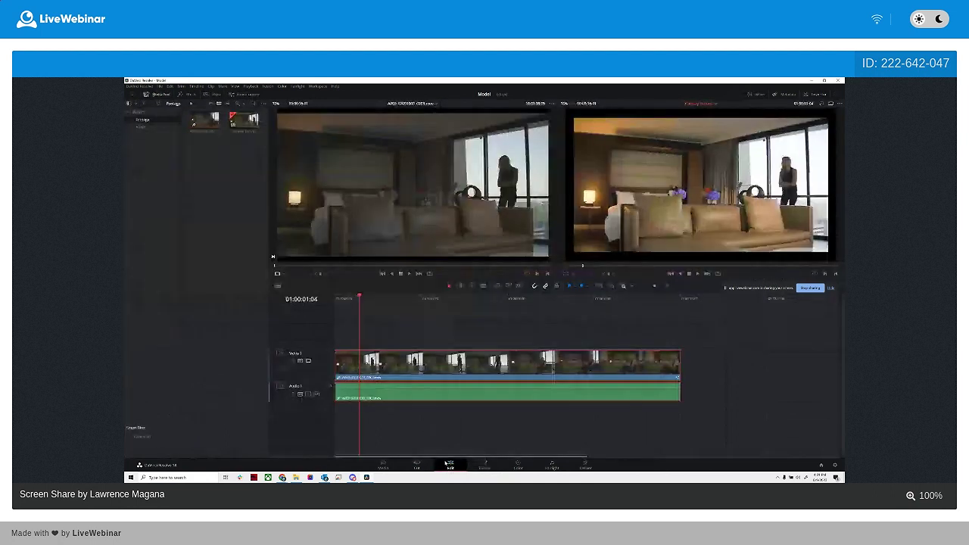
left_click(486, 464)
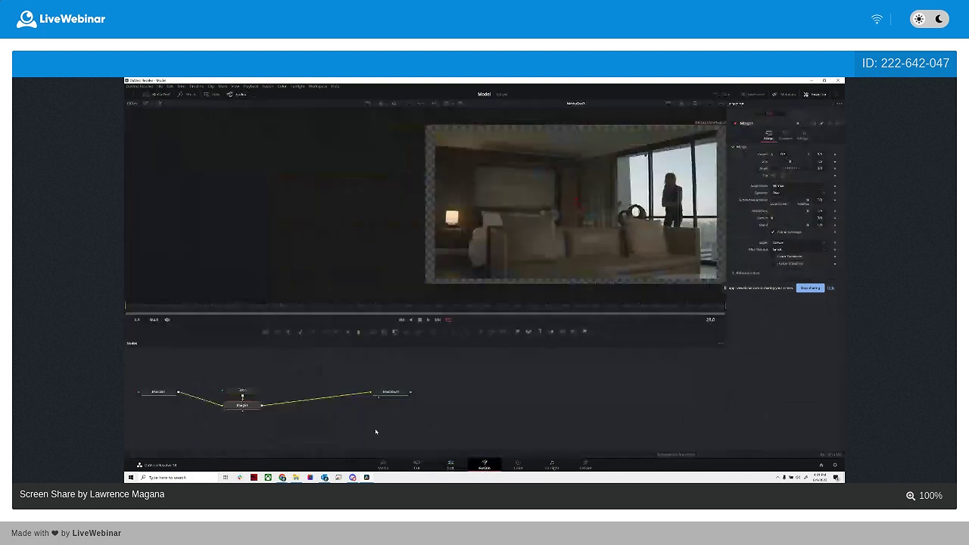
Enter "Welcome to New York" as the text of the new text node
left_click(792, 203)
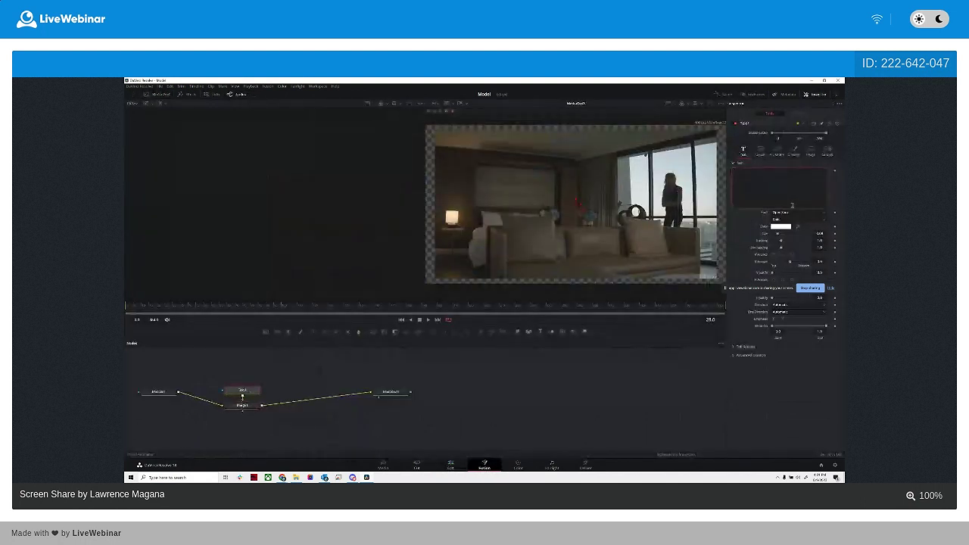
type("Welcome to")
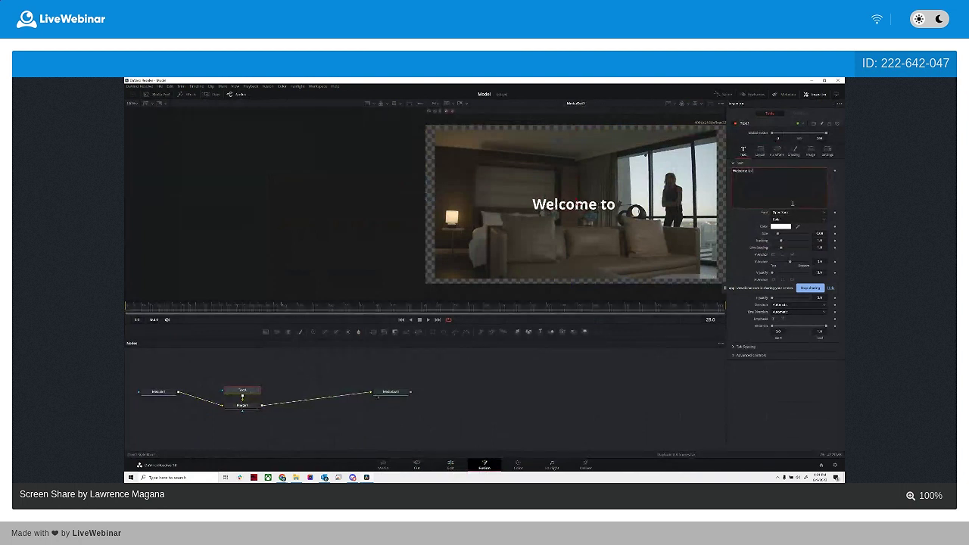
type(" New Y")
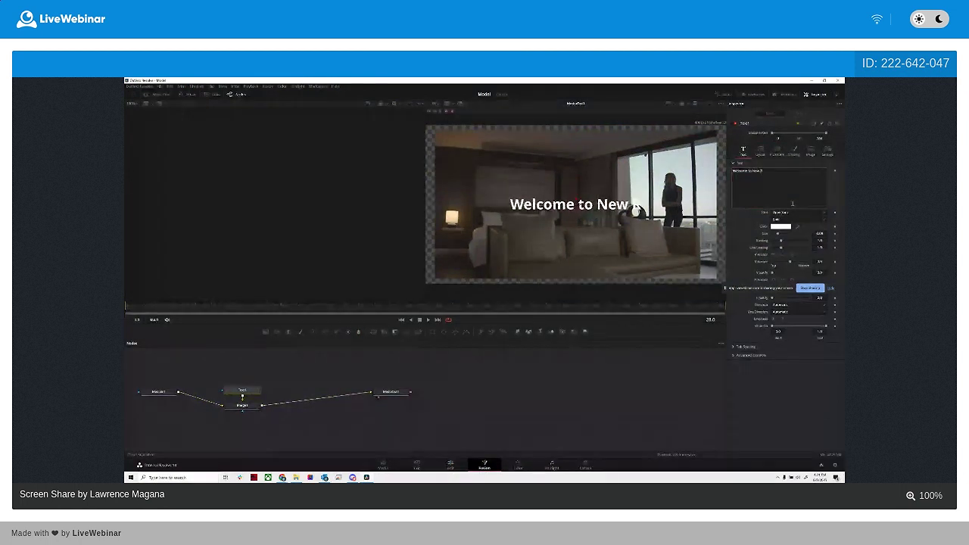
type("ork")
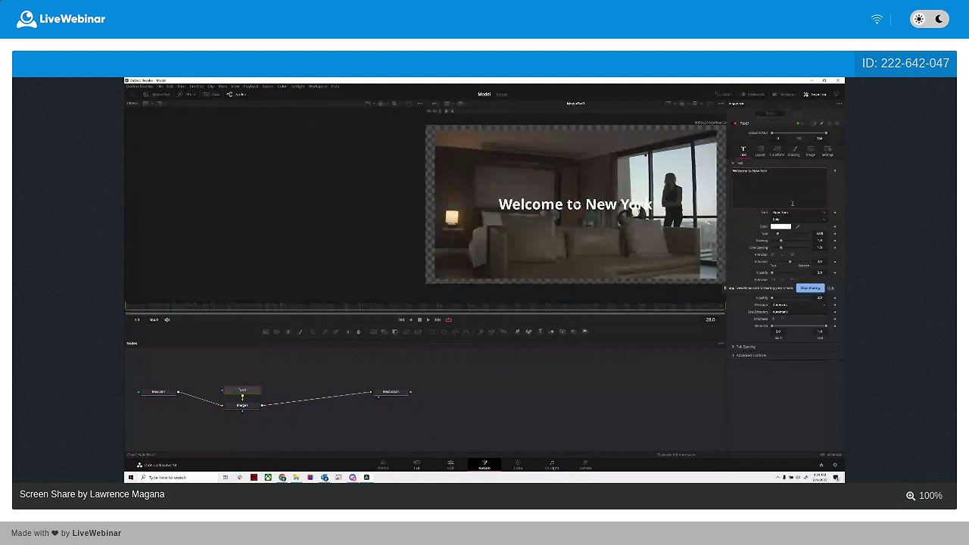
Change the title's font to a thin sans-serif typeface and widen its character tracking
left_click(794, 212)
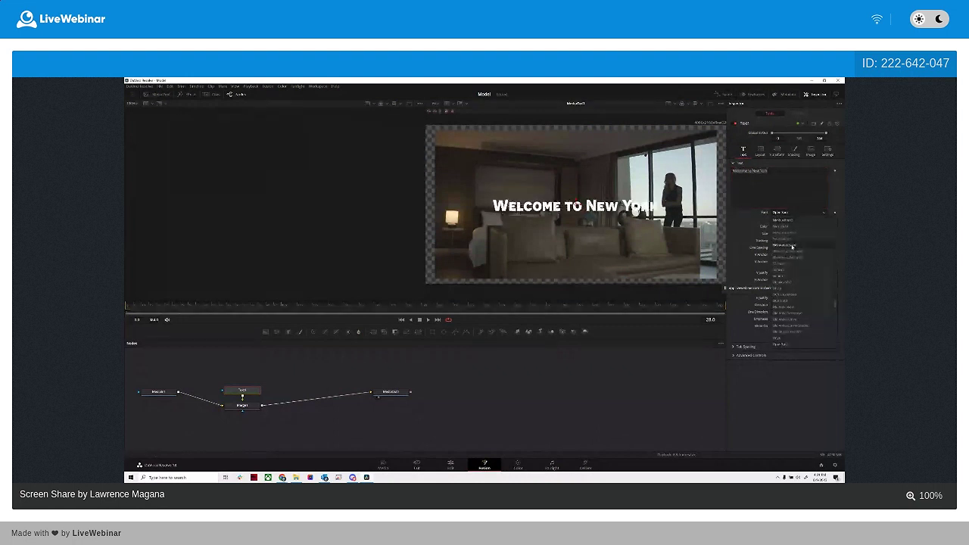
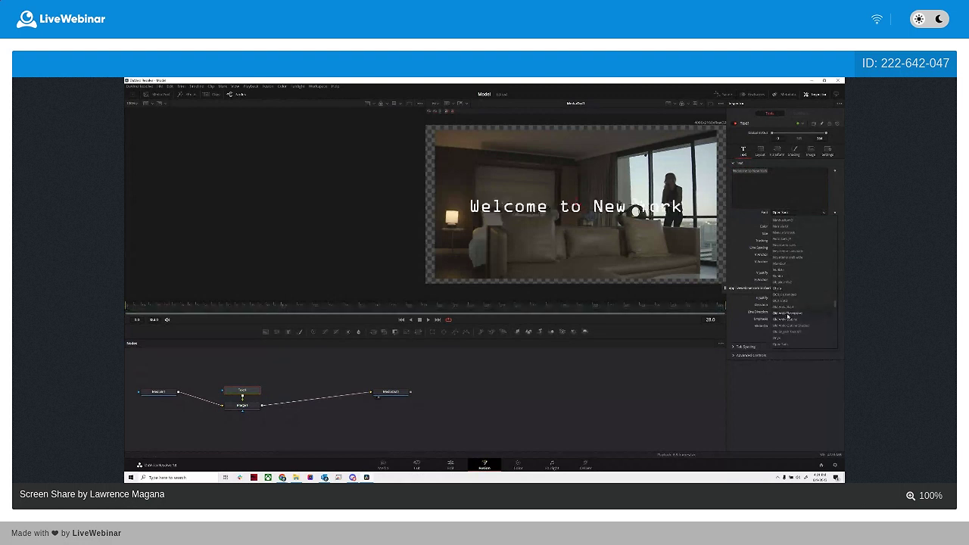
left_click(782, 238)
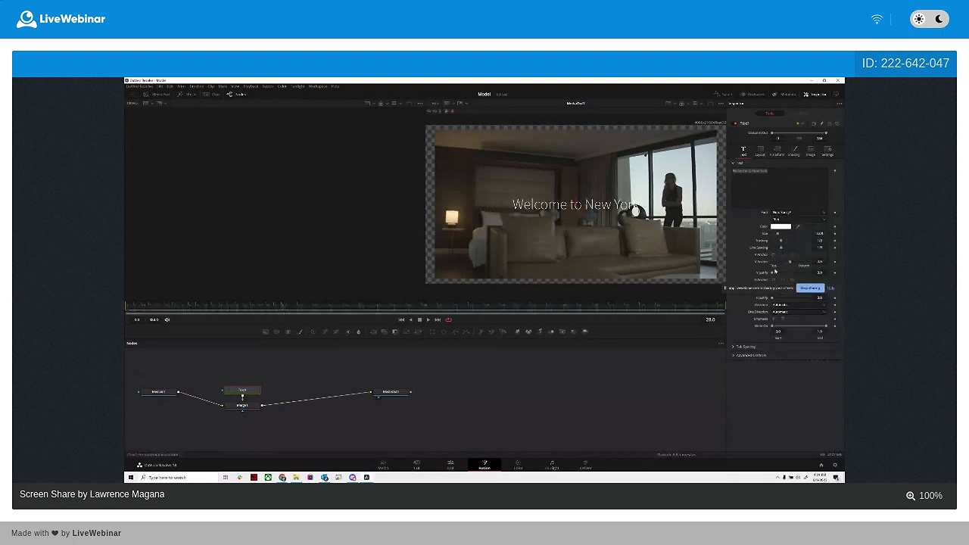
left_click_drag(781, 240, 785, 270)
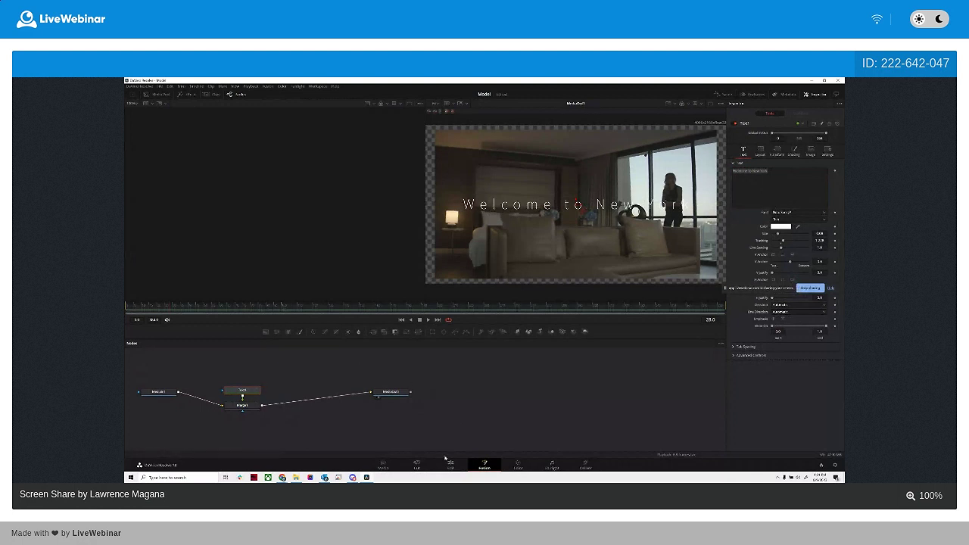
Play and scrub the clip on the Edit page to check how the title appears over the graded footage
left_click(452, 465)
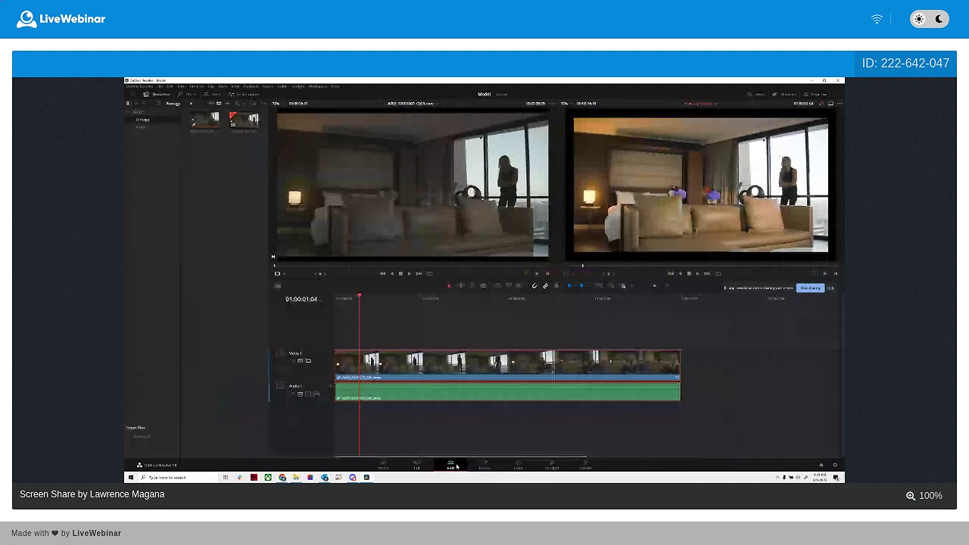
left_click(332, 298)
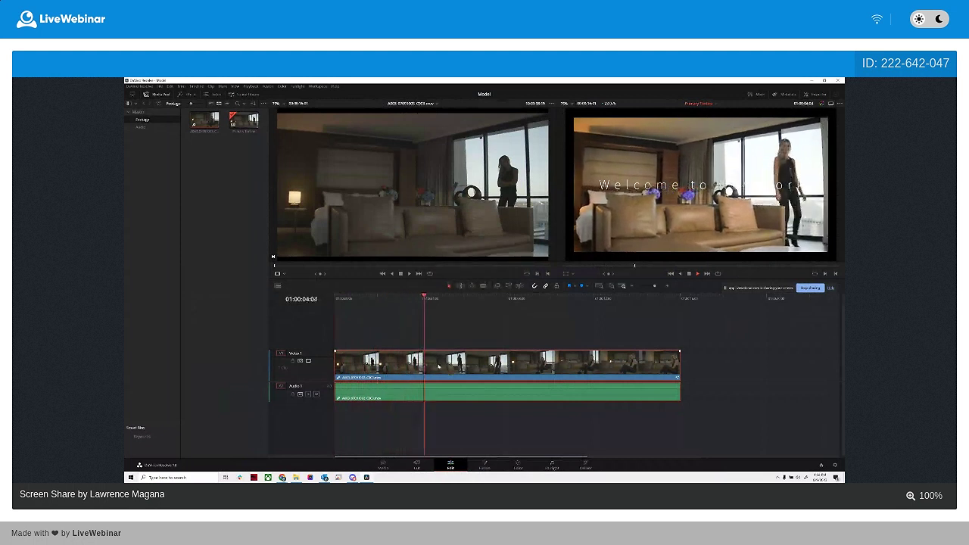
left_click(349, 312)
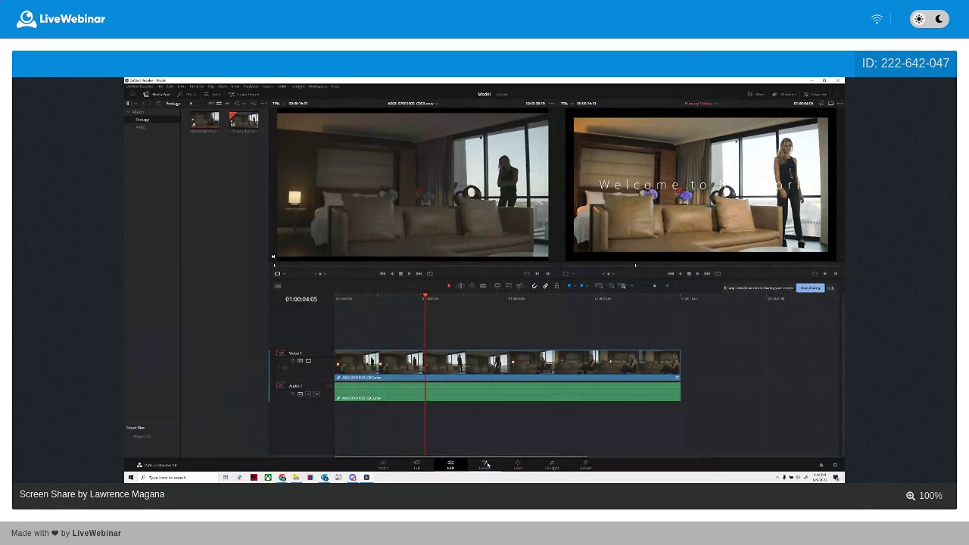
left_click(448, 366)
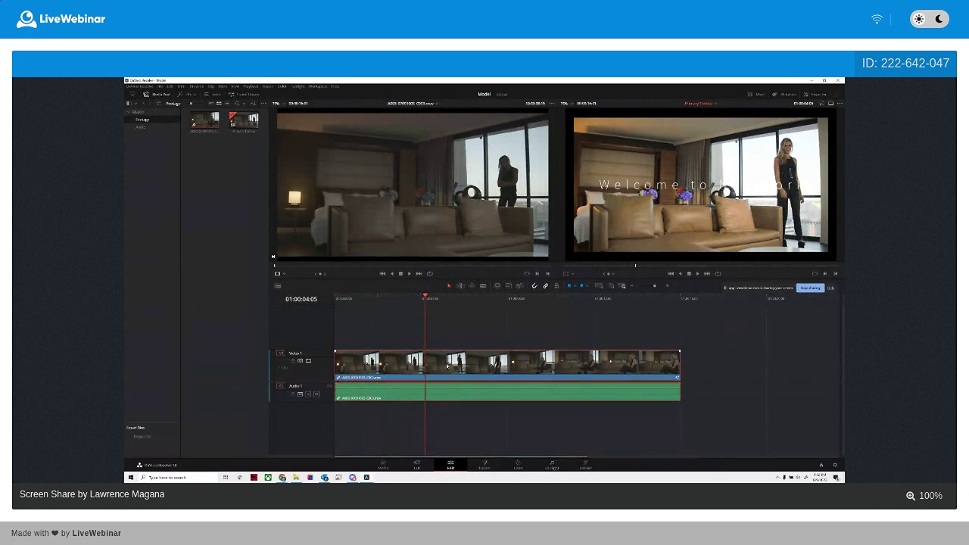
left_click_drag(427, 298, 347, 331)
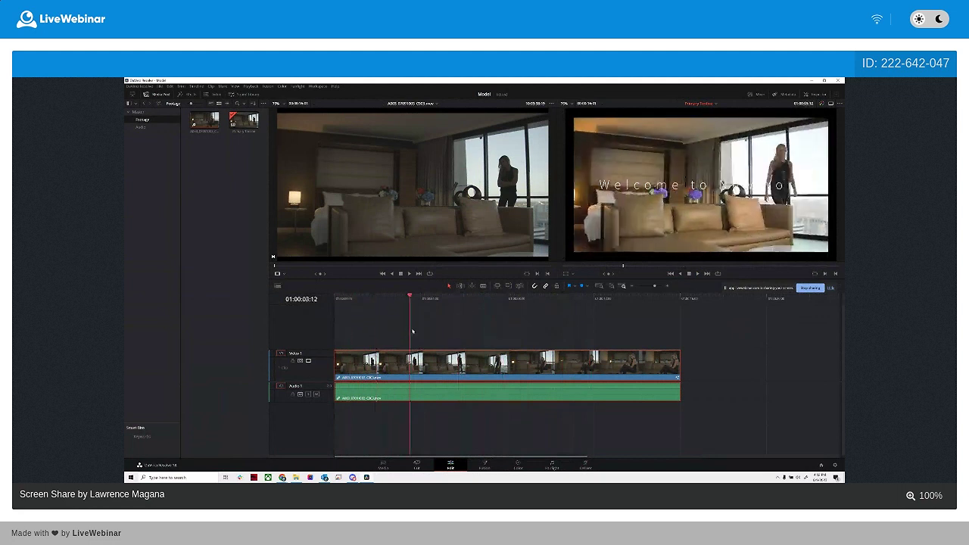
Return to the clip's Fusion composition and delete the merge node and the text node
left_click(484, 466)
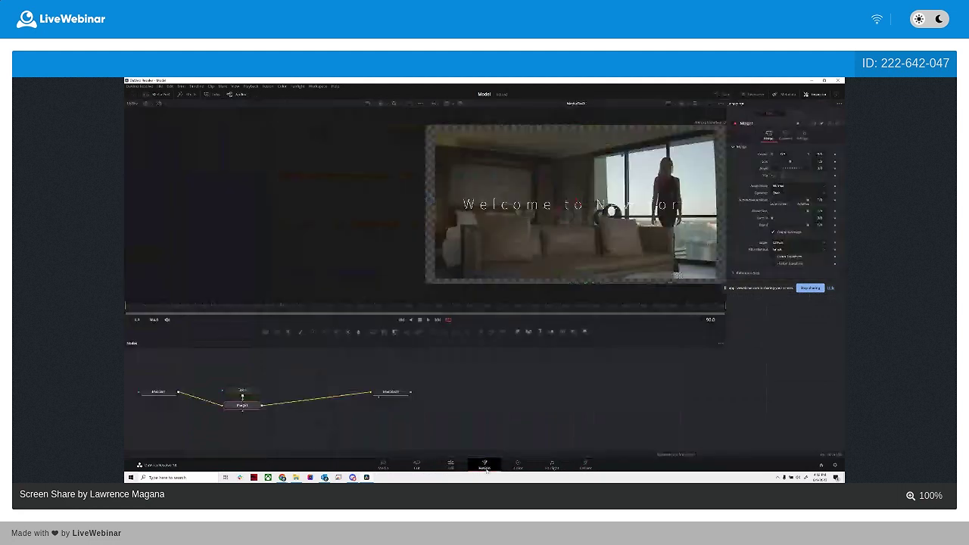
left_click(243, 390)
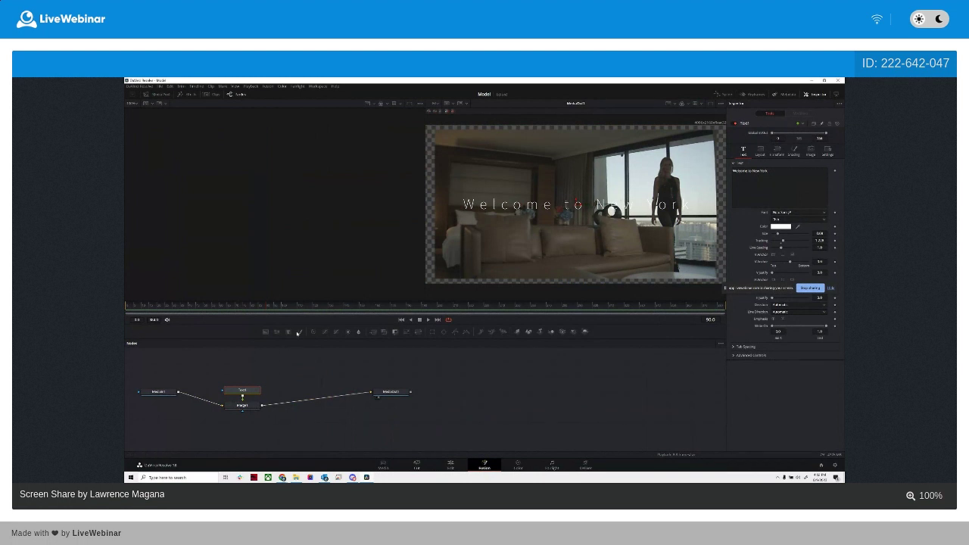
left_click(245, 406)
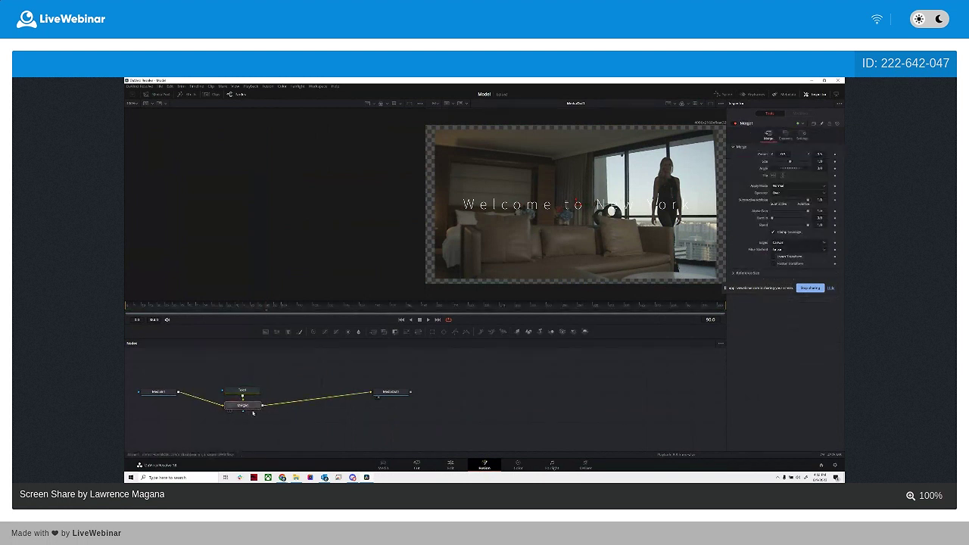
left_click_drag(246, 405, 261, 408)
right_click(262, 409)
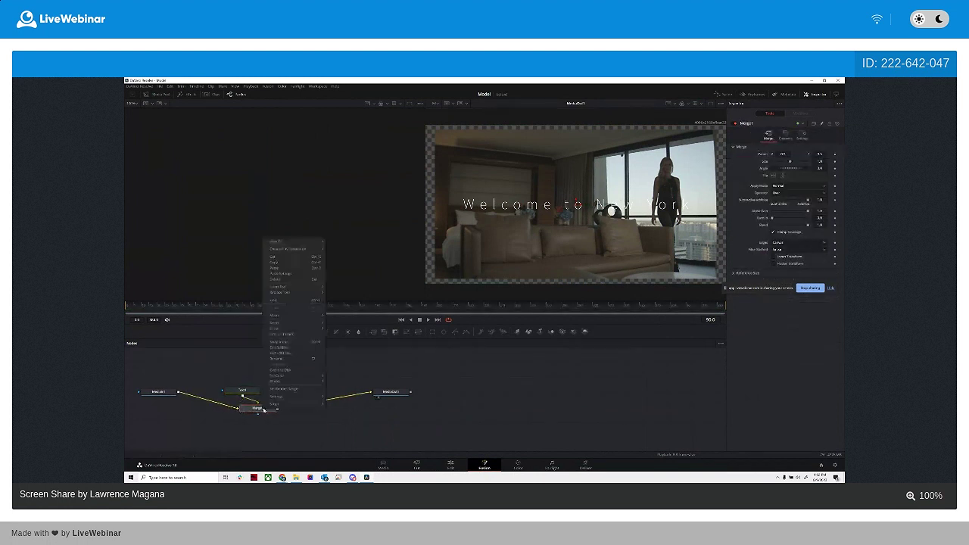
left_click(276, 262)
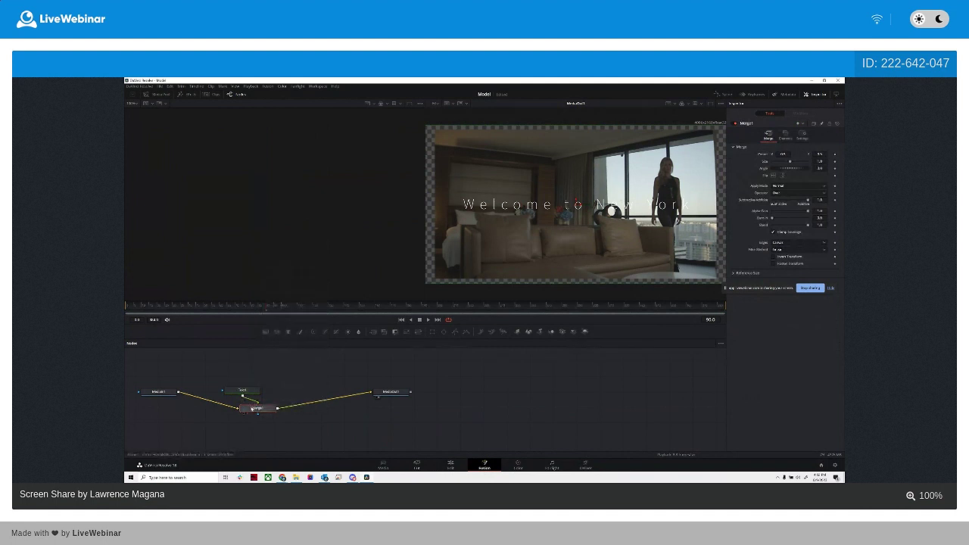
right_click(250, 403)
left_click(262, 253)
right_click(259, 407)
left_click(285, 288)
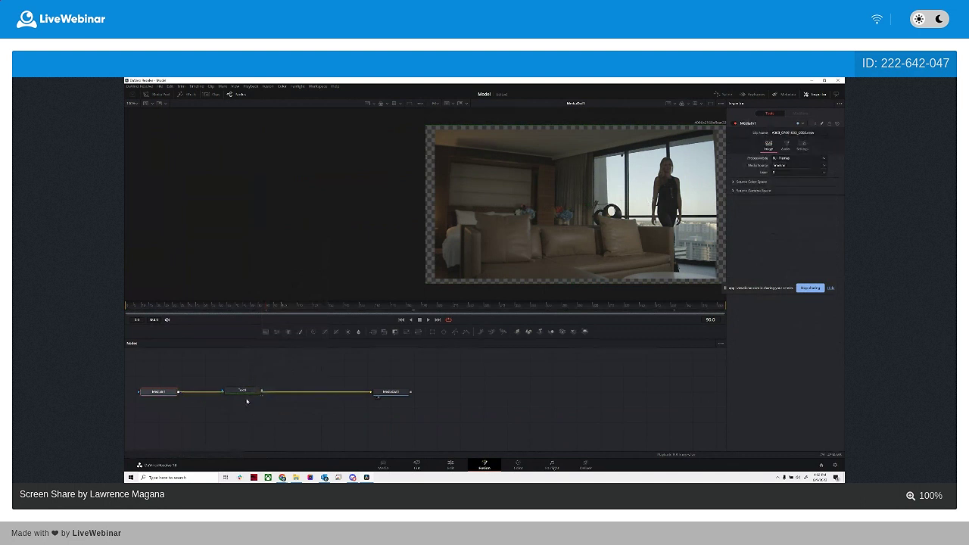
left_click_drag(255, 392, 277, 395)
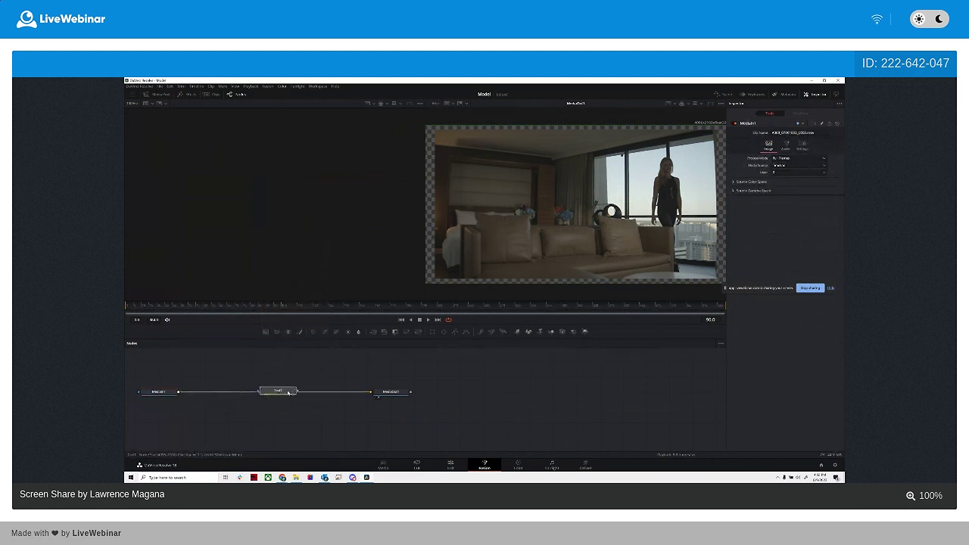
key("Delete")
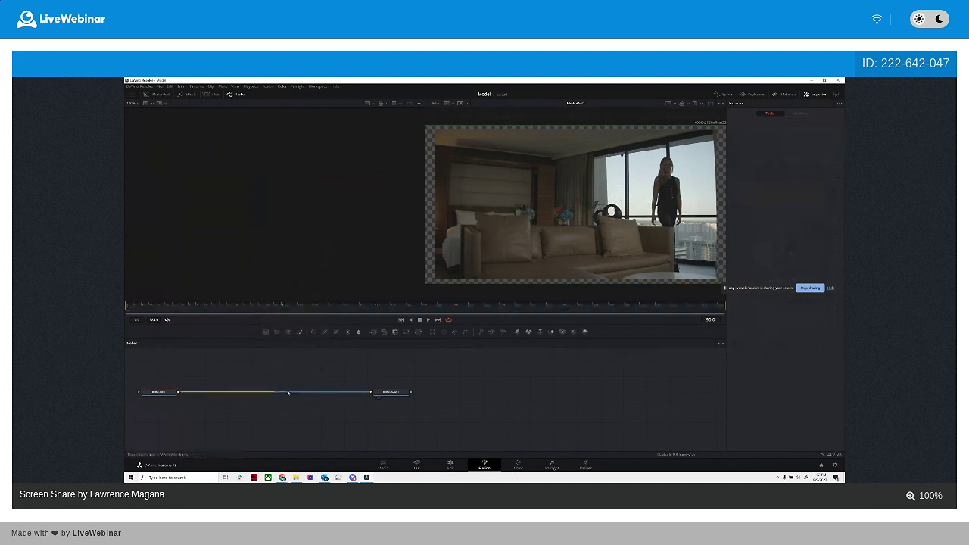
Go back to the Edit page and add a second video track to the timeline
left_click(451, 464)
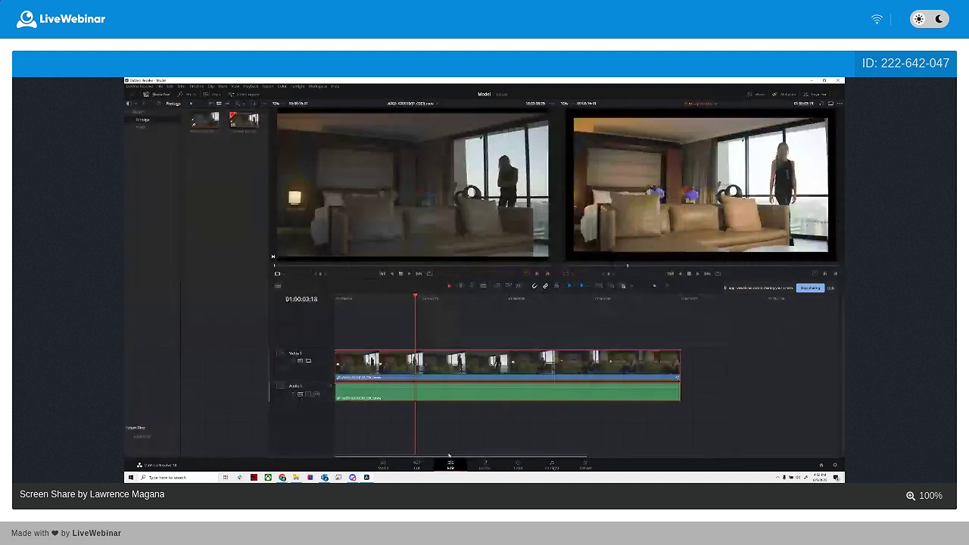
right_click(310, 328)
left_click(317, 330)
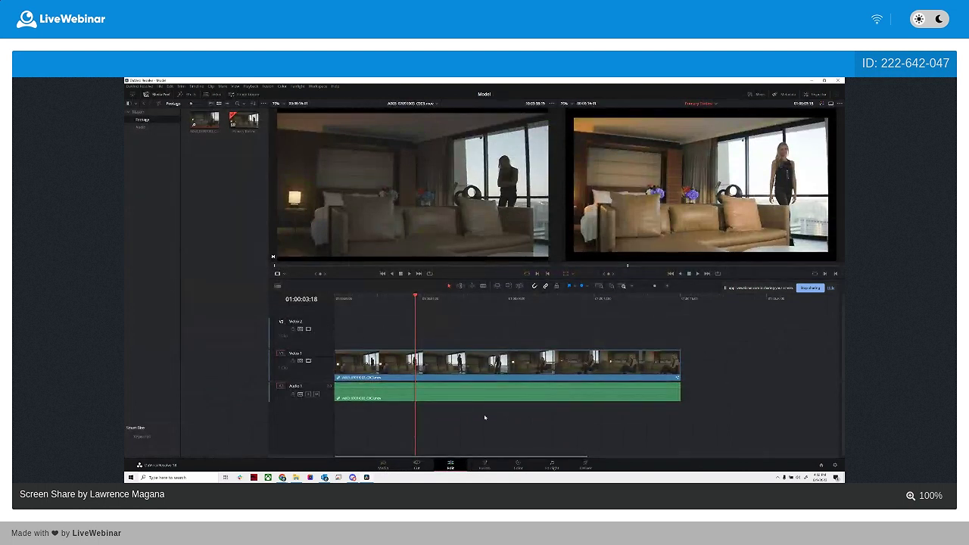
Try adding another text node to the clip's Fusion composition, check the Edit page timeline, and undo the addition
left_click(484, 464)
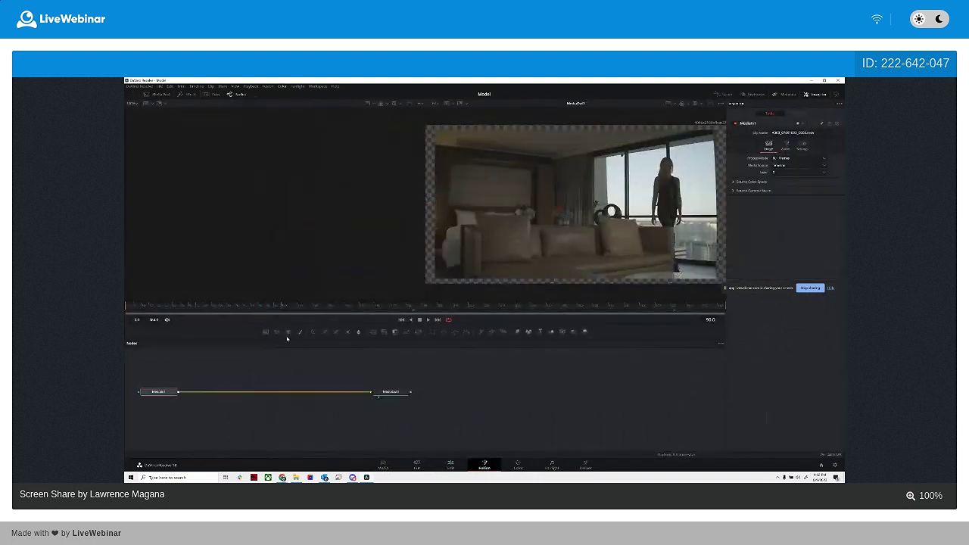
left_click(288, 333)
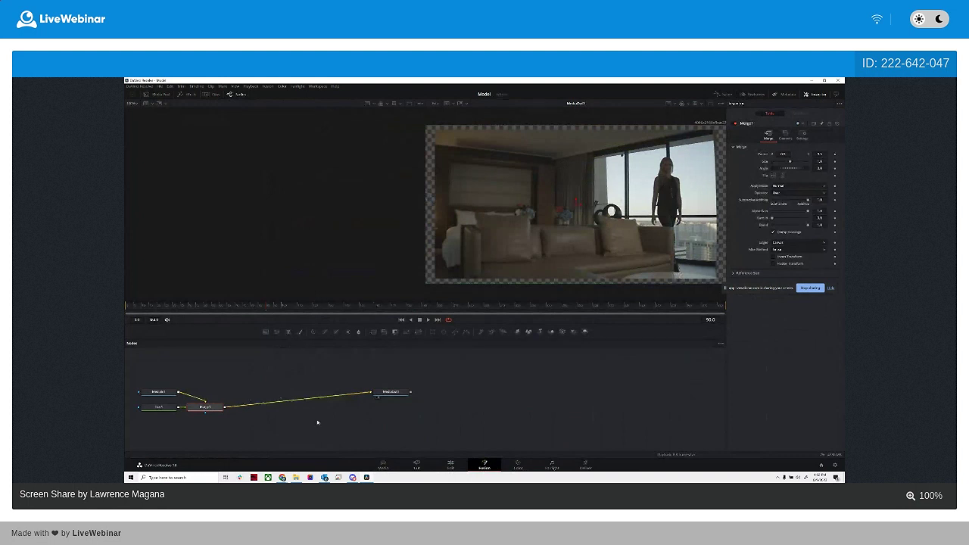
left_click(449, 465)
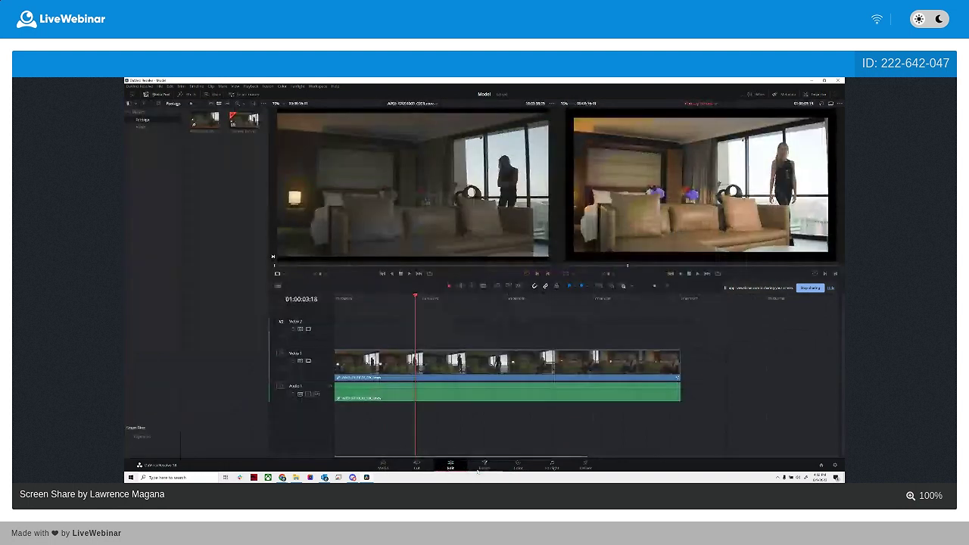
left_click(484, 465)
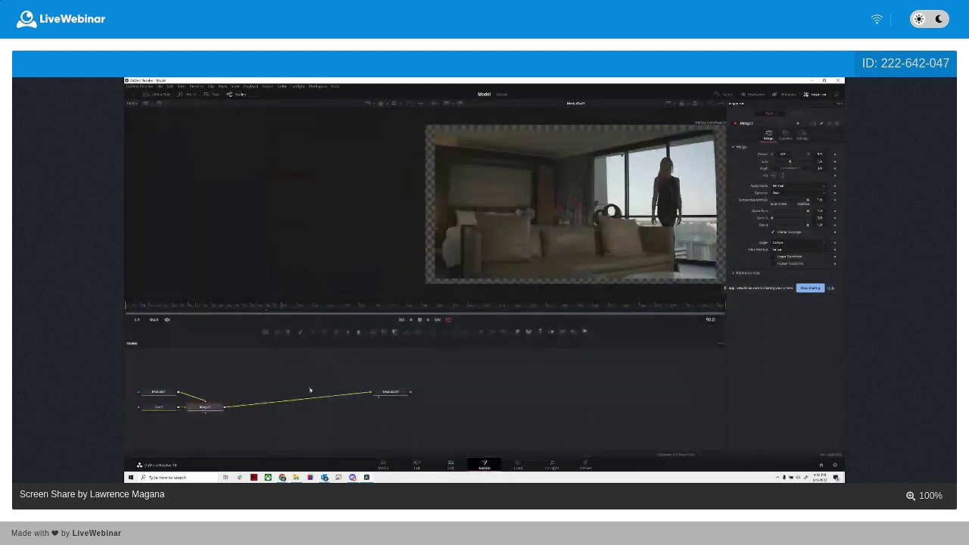
key("ctrl+z")
left_click(450, 466)
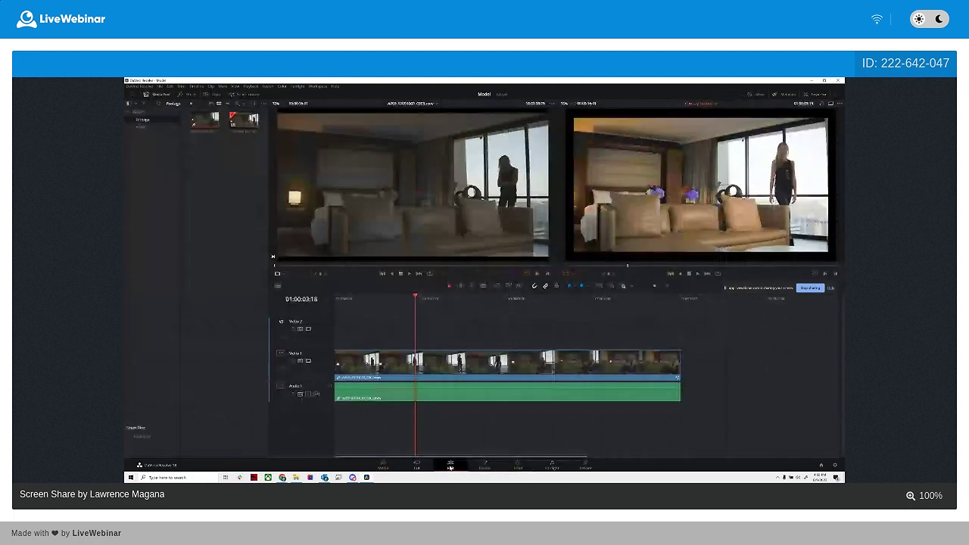
left_click(496, 465)
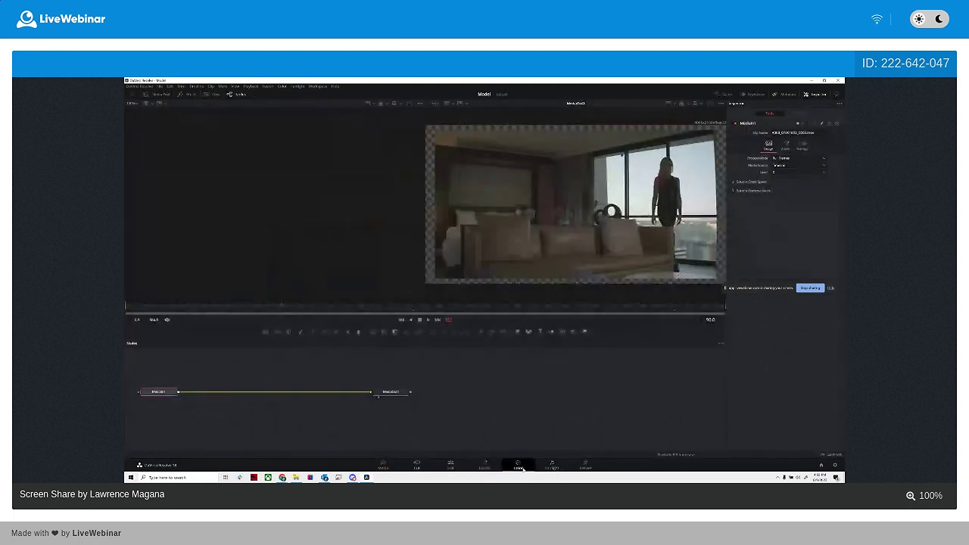
Compare how the clip appears on the Color page and the Edit page
left_click(519, 466)
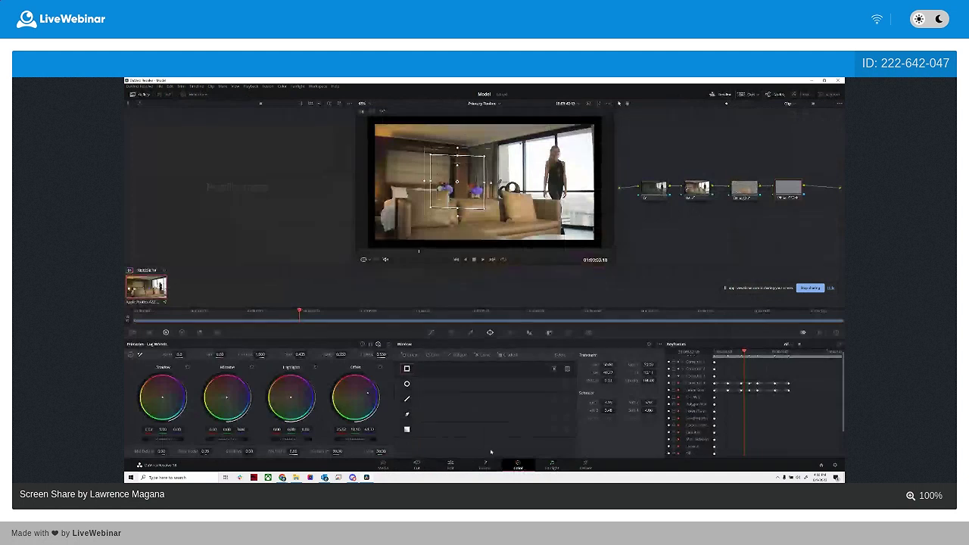
left_click(458, 463)
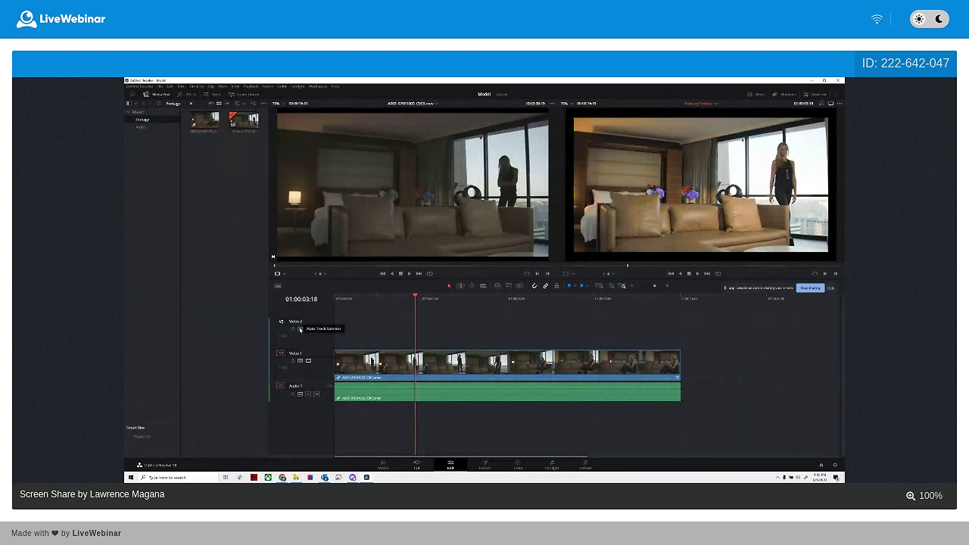
left_click(517, 464)
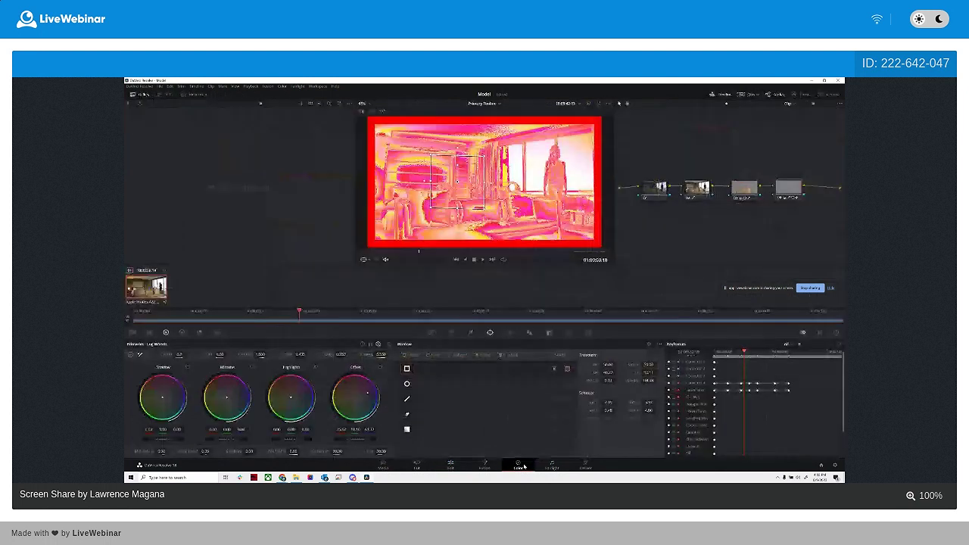
In the clip's Fusion composition, break the link between media input and output and wire a text node between them
left_click(484, 464)
left_click_drag(371, 393, 292, 394)
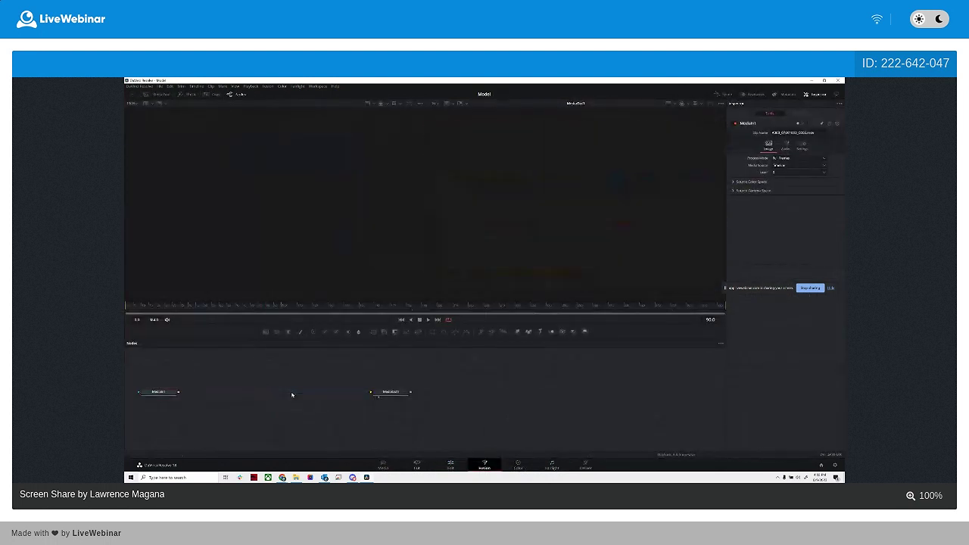
left_click(265, 331)
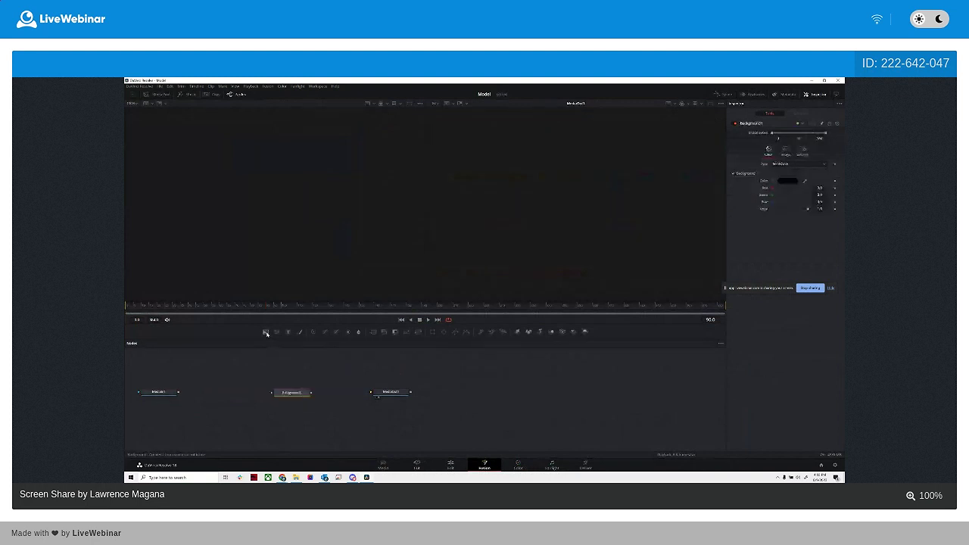
key("ctrl+z")
left_click(288, 332)
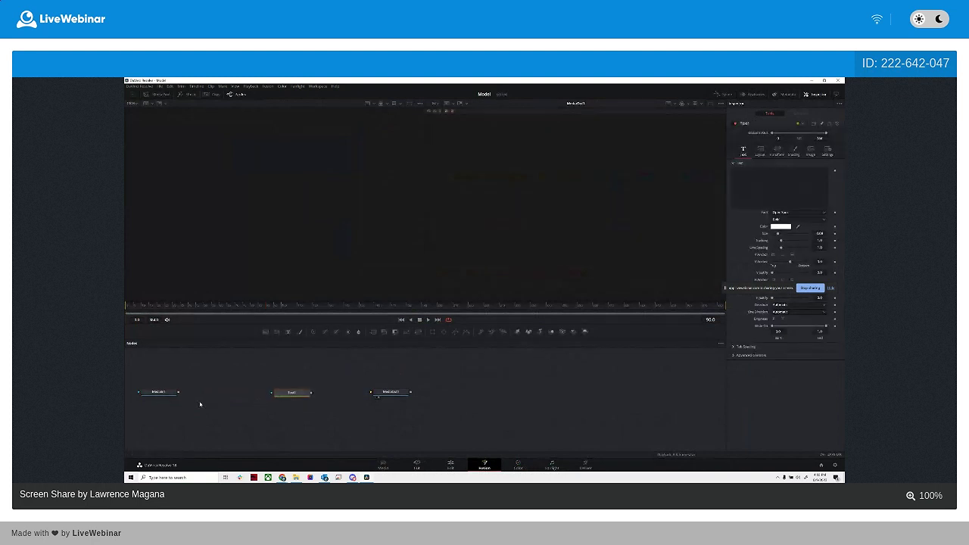
left_click_drag(180, 393, 389, 394)
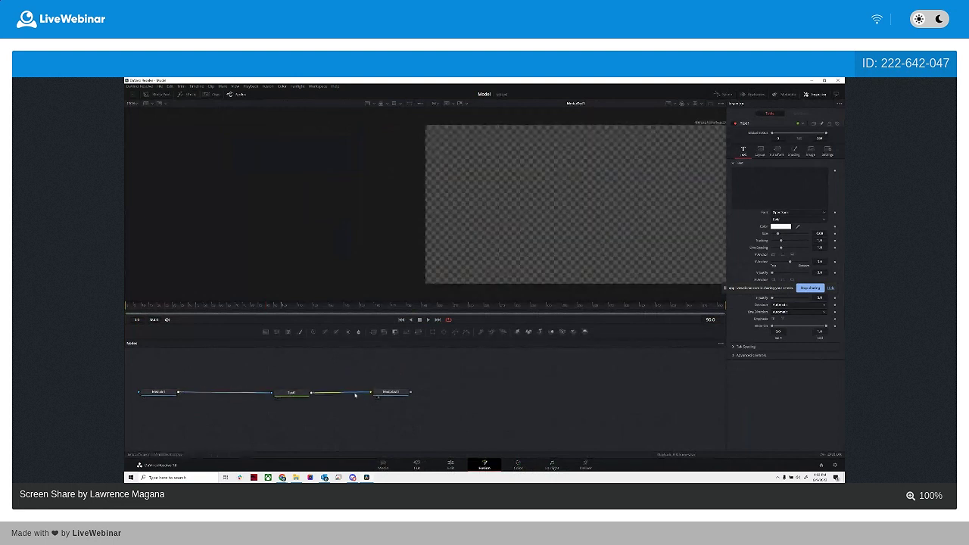
Enter "Text" as the text node's content and check the result on the Edit page
left_click(745, 177)
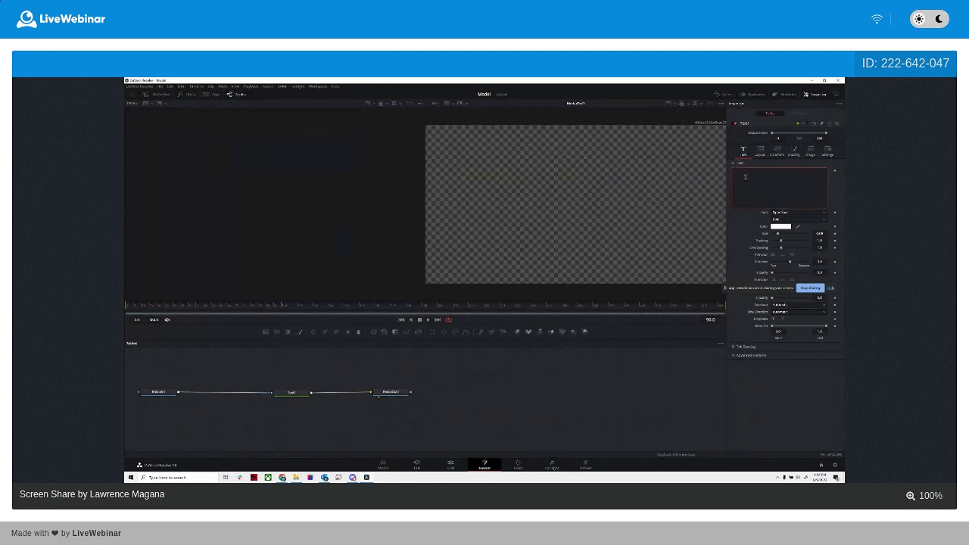
type("Text")
left_click(450, 463)
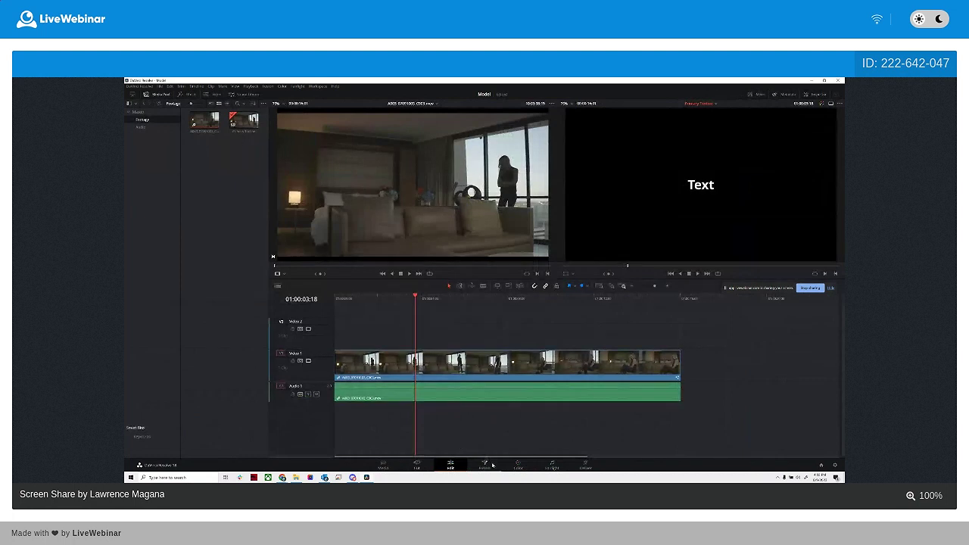
Change the Fusion text node's content to "Text For me" and scrub the Edit page timeline to check it over the clip
left_click(485, 463)
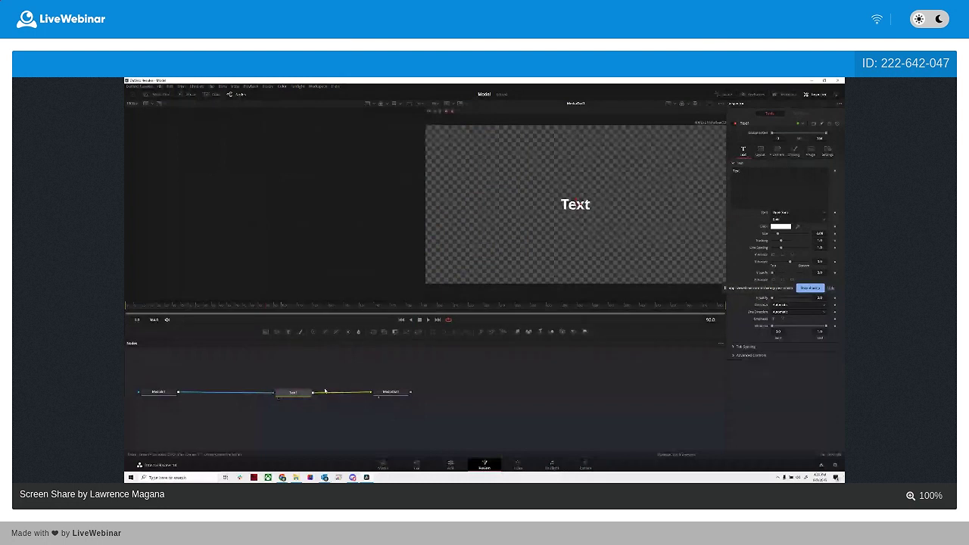
left_click_drag(303, 395, 293, 376)
left_click(773, 170)
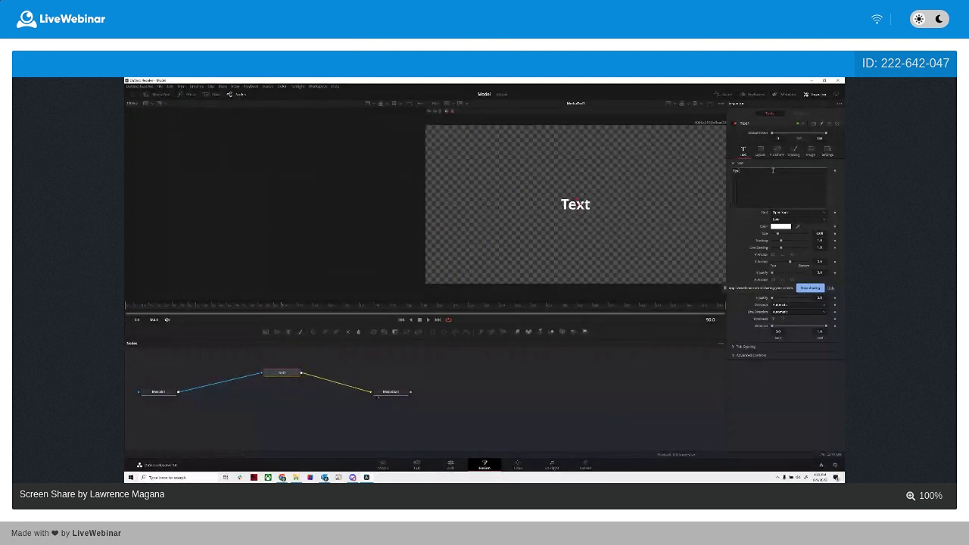
type("Text For me")
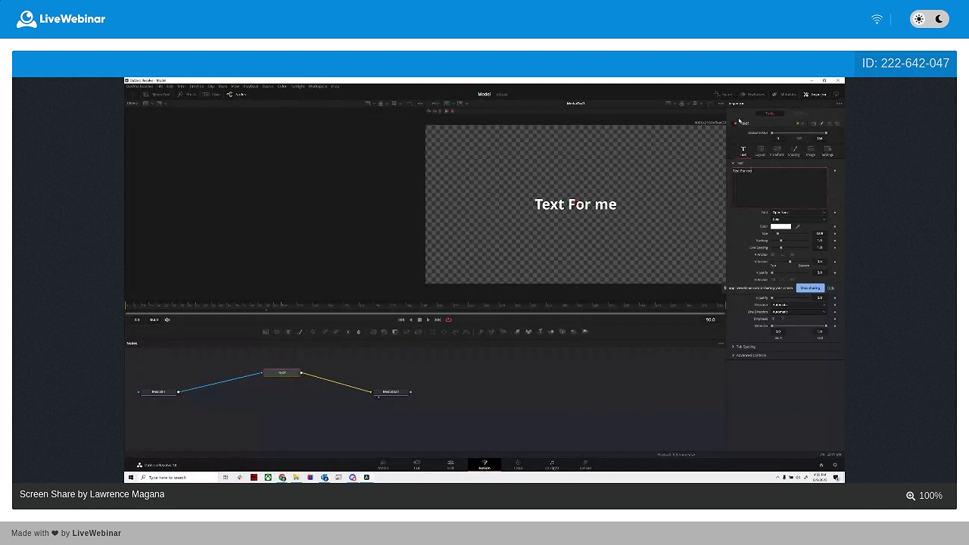
left_click(734, 123)
left_click(735, 123)
left_click(452, 464)
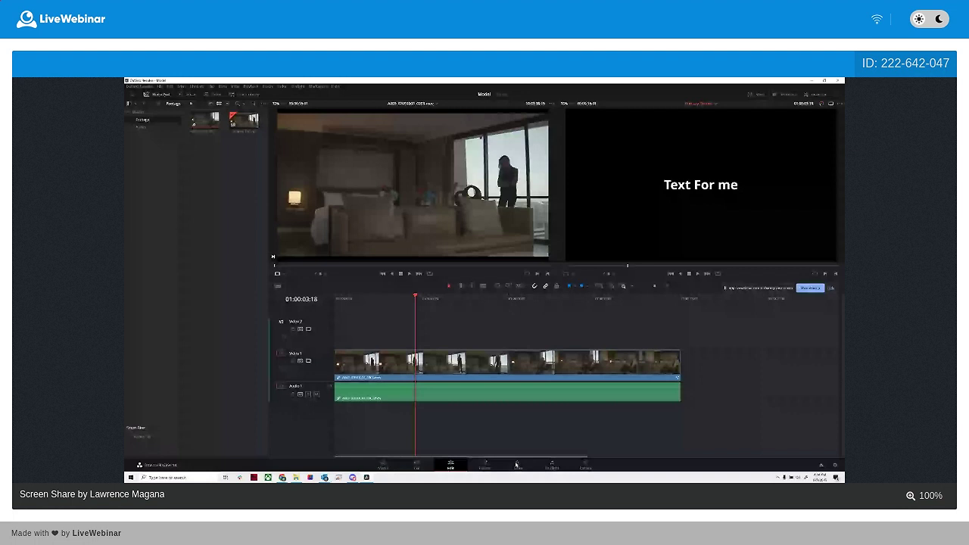
left_click_drag(628, 266, 706, 269)
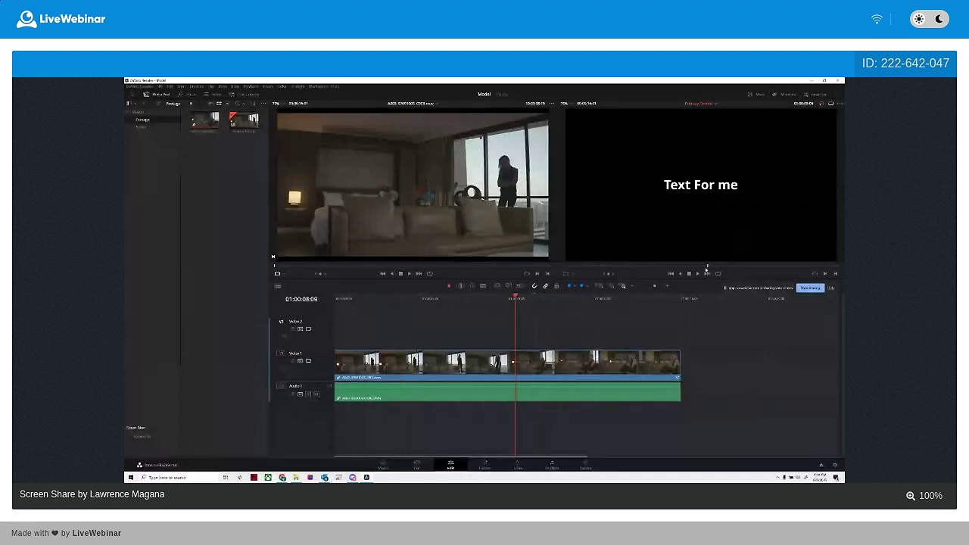
Delete the text node from the clip's Fusion composition and connect the media input directly to the media output
left_click(492, 468)
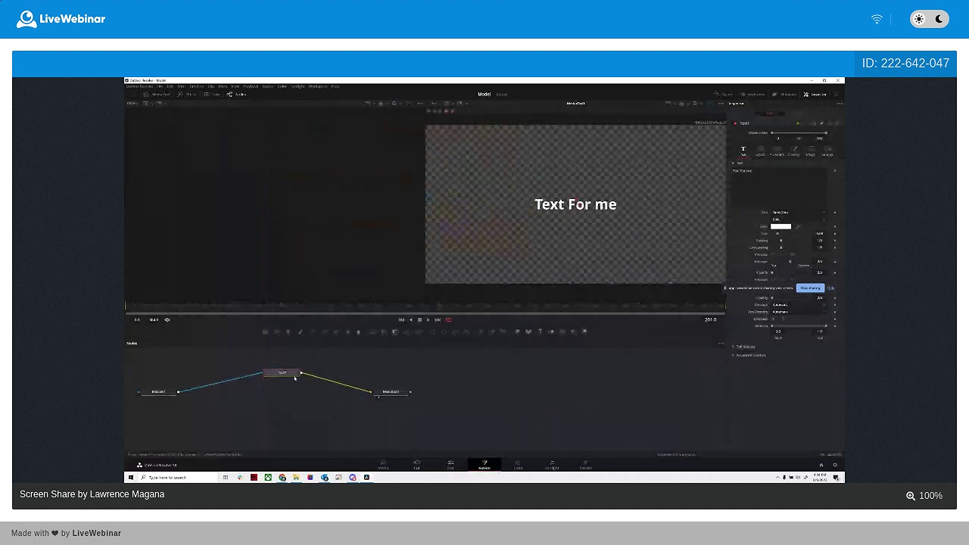
key("Delete")
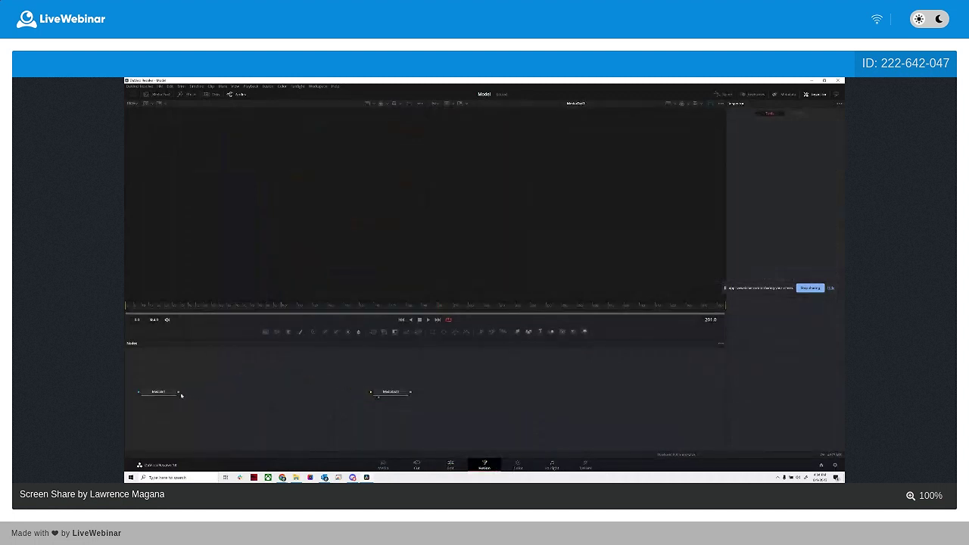
left_click_drag(181, 395, 386, 393)
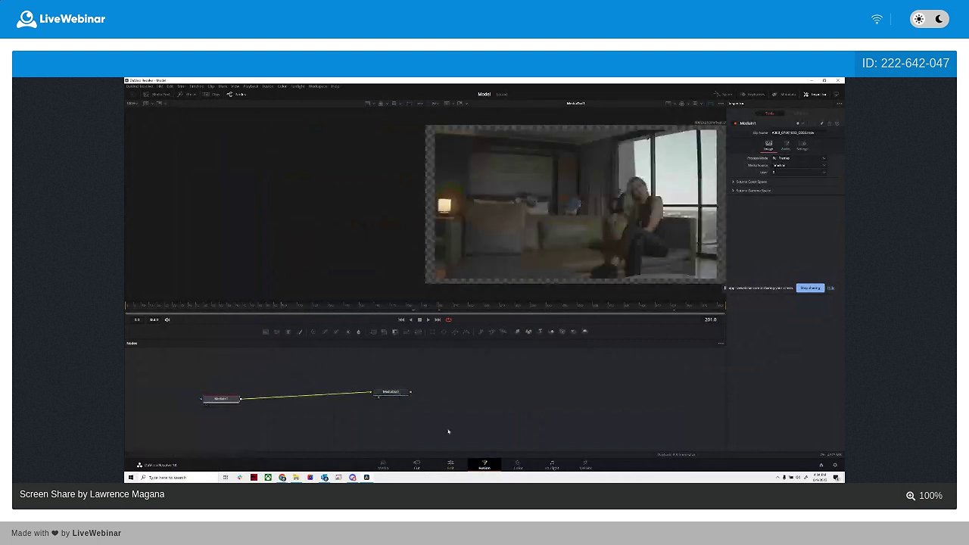
Enlarge the viewers on the Edit page and scrub the timeline to about 01:00:04:17 and the source clip for comparison
left_click(451, 464)
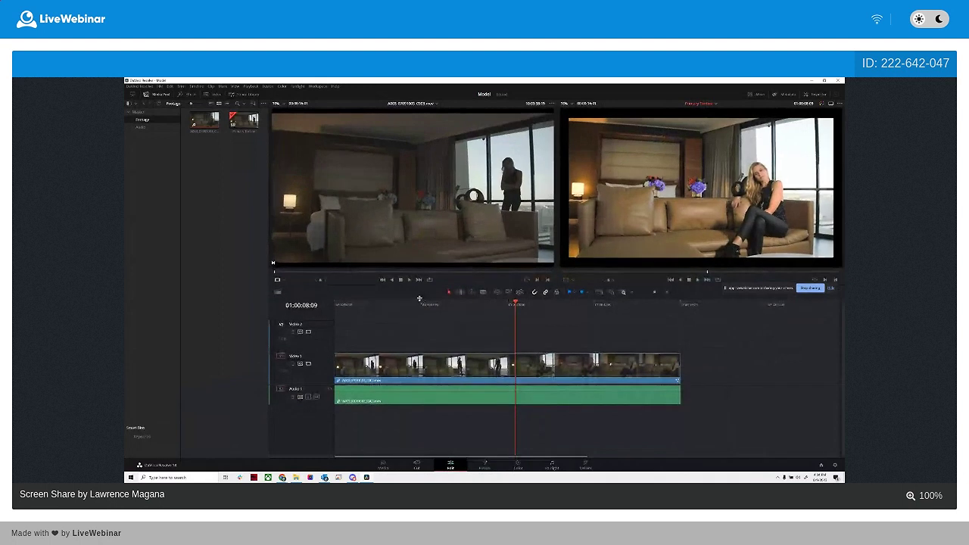
left_click_drag(421, 298, 381, 312)
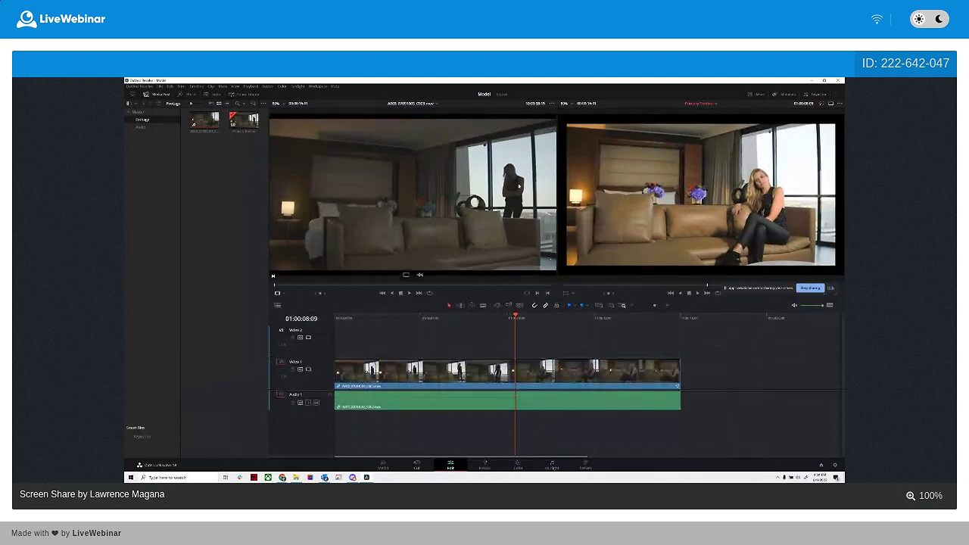
key("Left")
key("Left")
key("Left")
key("Left")
left_click_drag(487, 318, 436, 321)
left_click(344, 288)
left_click_drag(344, 287, 392, 287)
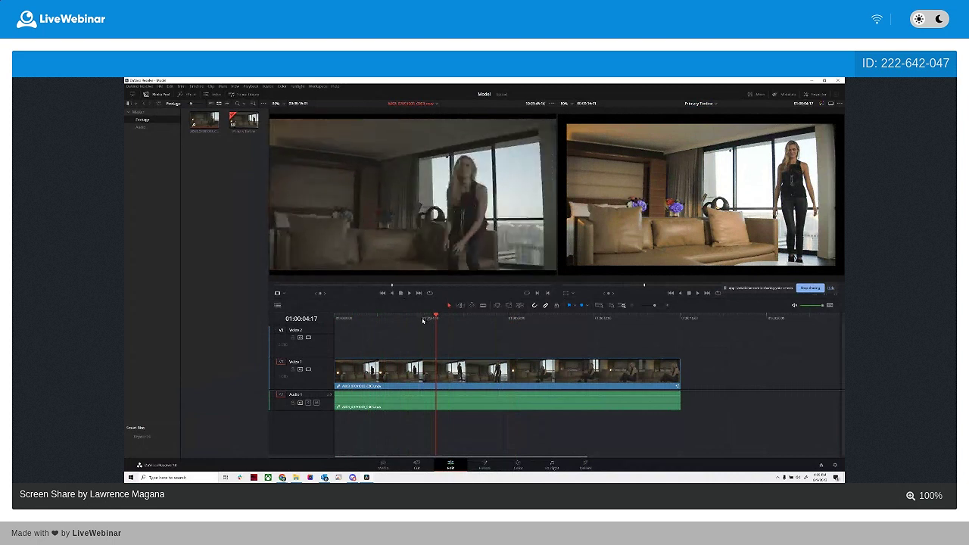
Move the timeline to about 01:00:13:16 and scrub the ungraded source clip to the matching seated shot for comparison
left_click_drag(435, 319, 629, 318)
left_click(476, 292)
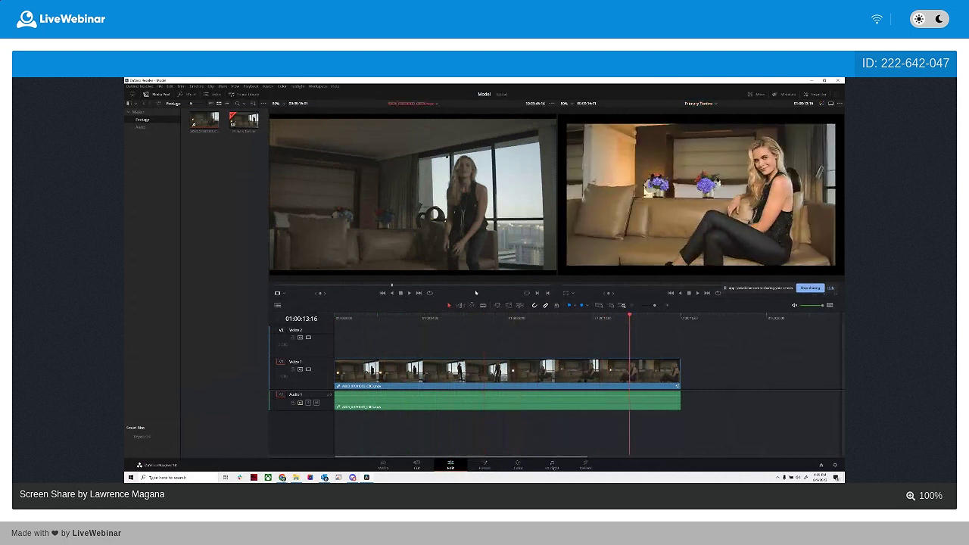
left_click(479, 286)
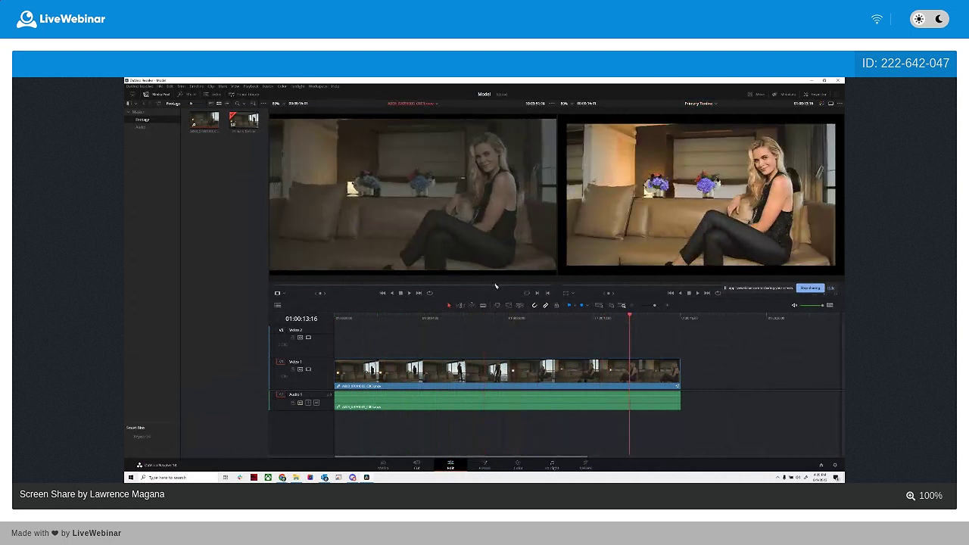
left_click_drag(496, 286, 506, 287)
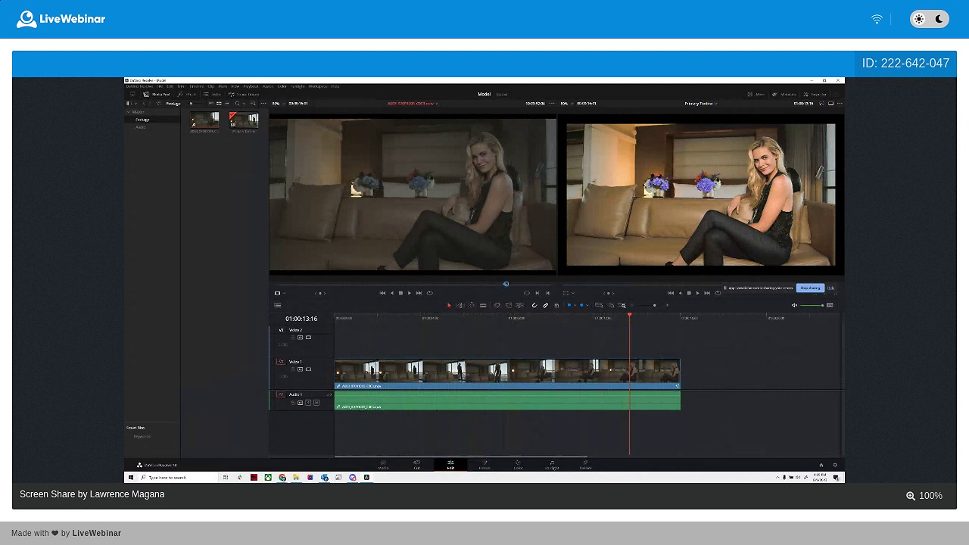